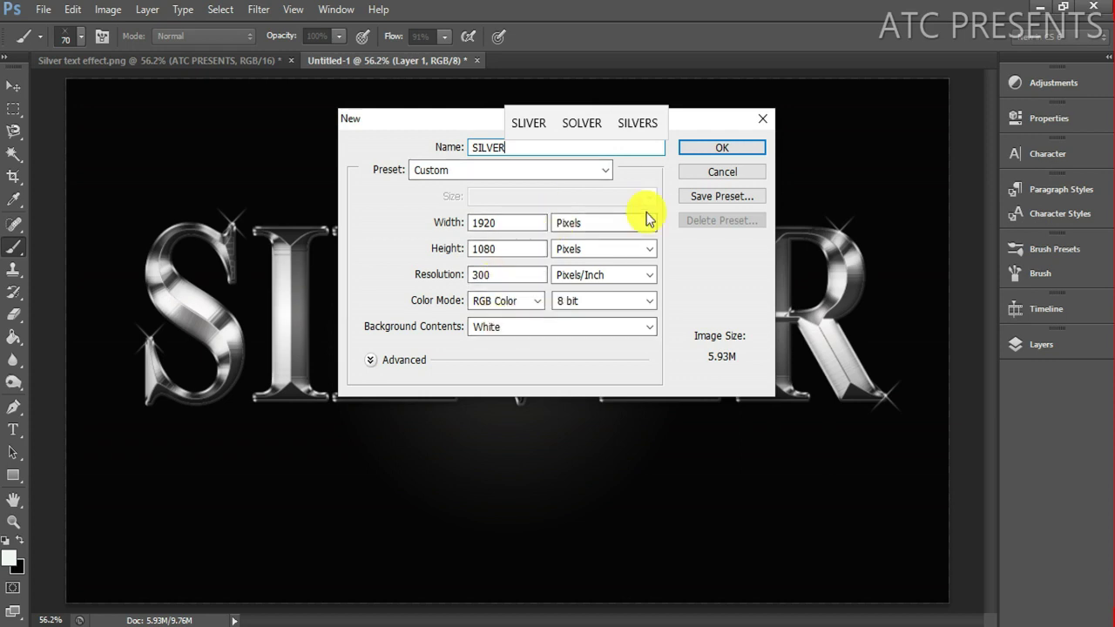
Create the 1920 × 1080 px SILVER document at 300 pixels/inch and add a Gradient Fill layer above its background.
click(712, 150)
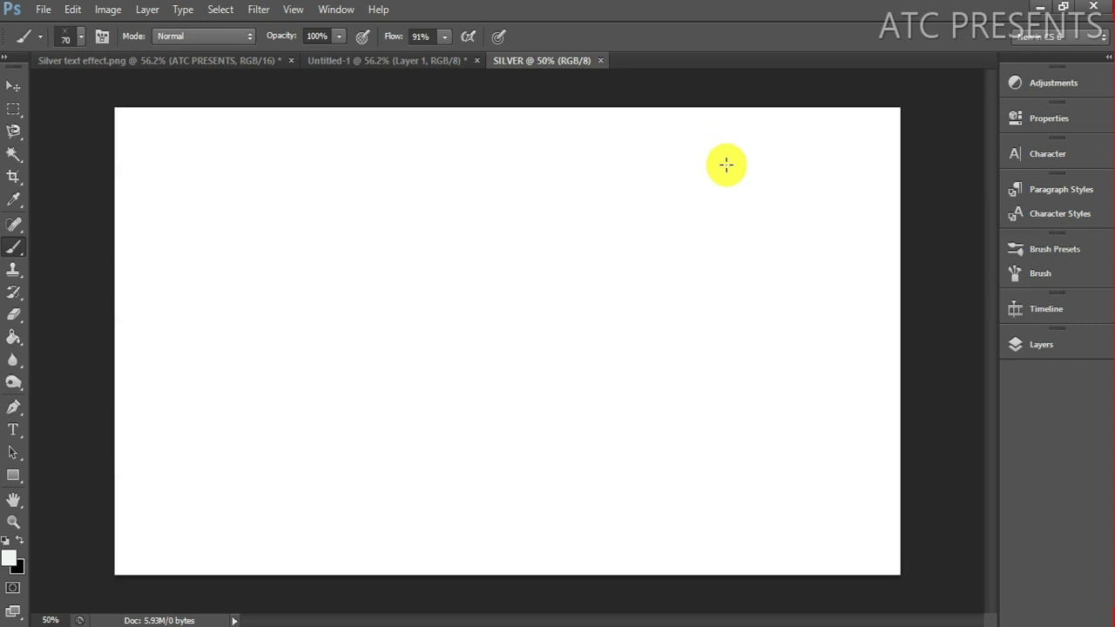
click(1064, 349)
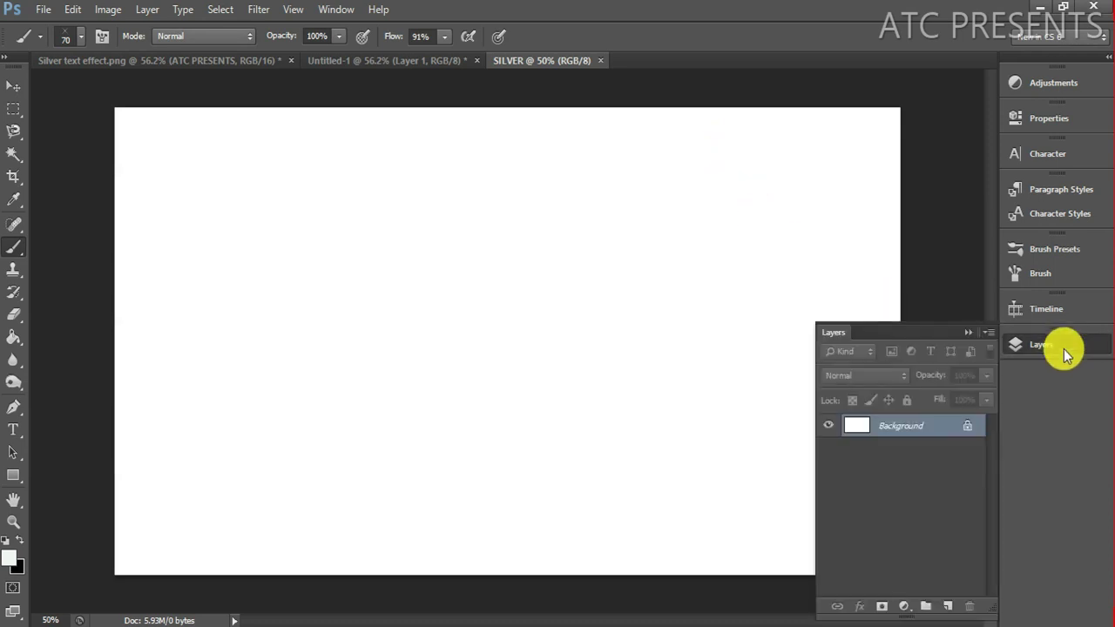
click(903, 606)
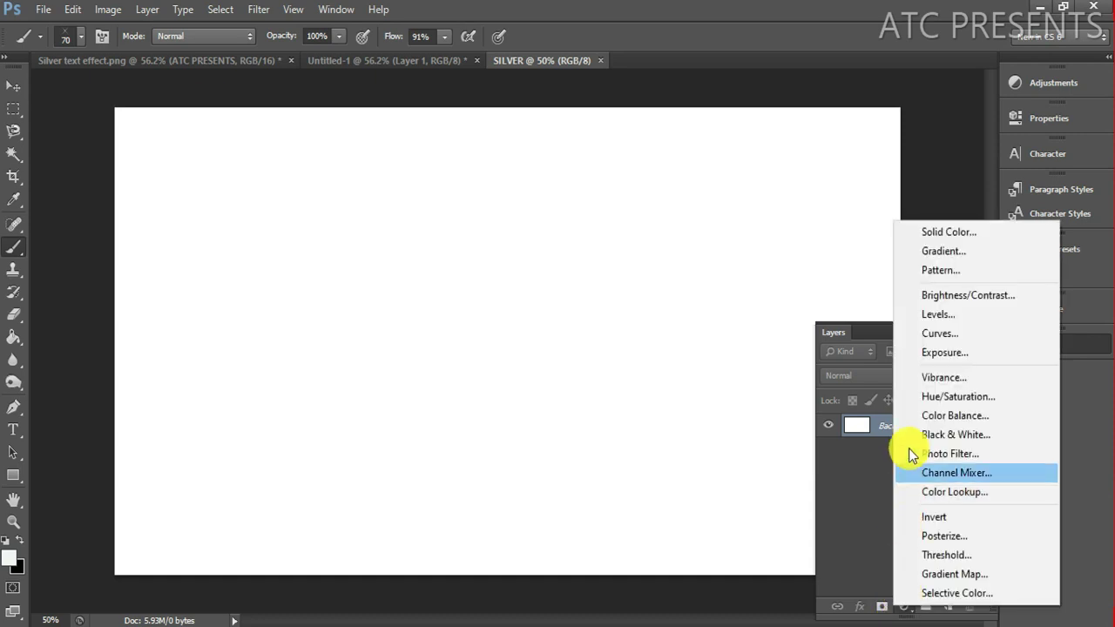
click(934, 254)
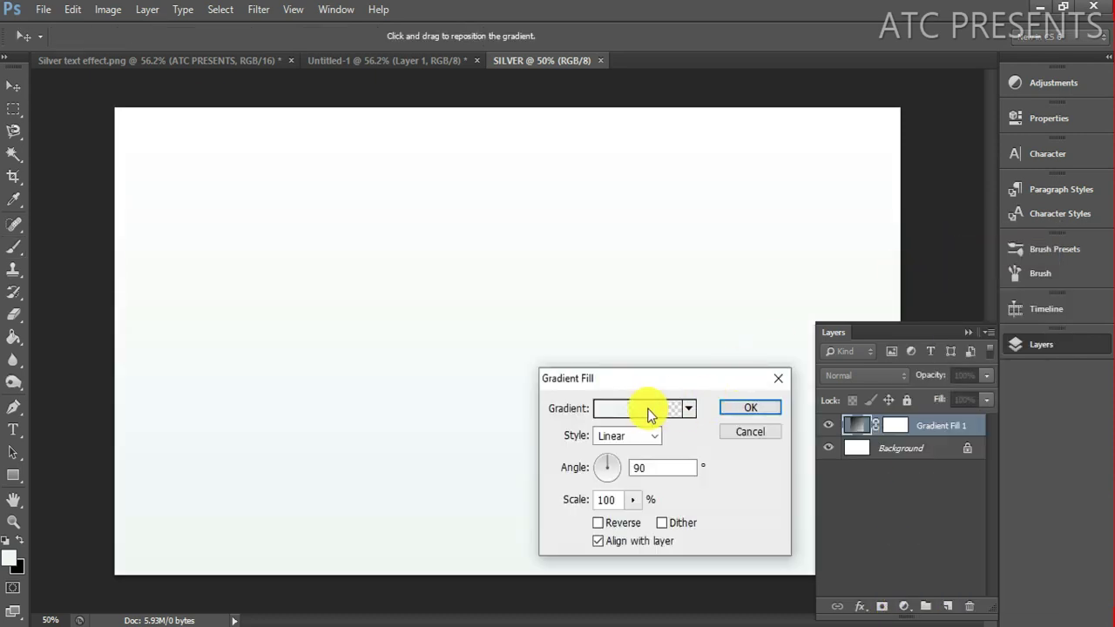
Apply the black-to-dark-gray preset to the fill's gradient, with the start stop at 000000 and the end stop at 2e2d2d.
click(649, 415)
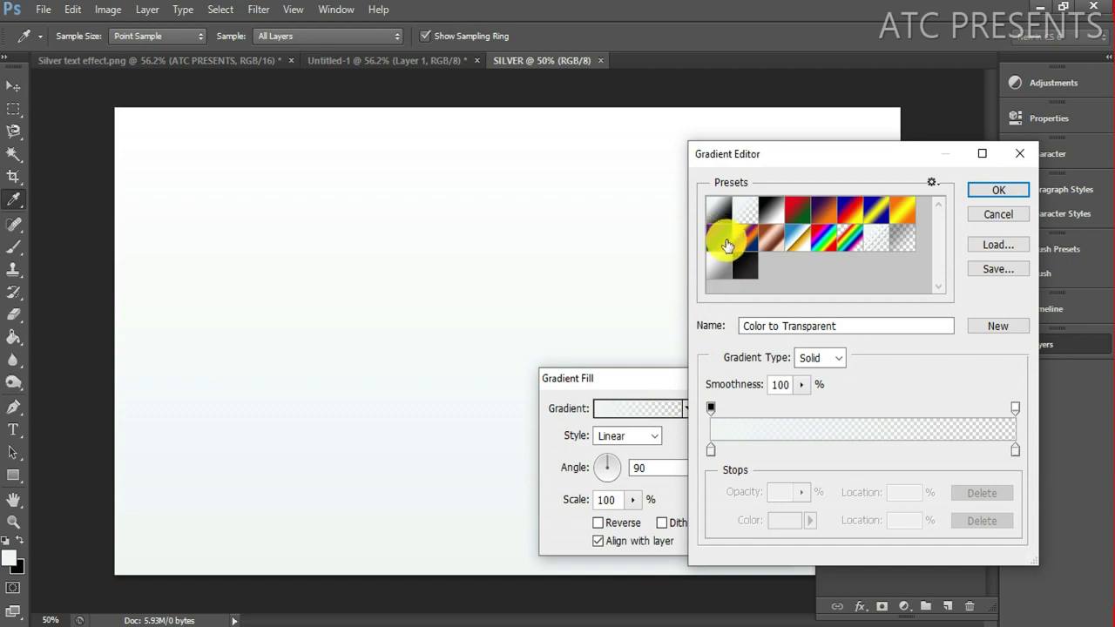
click(746, 271)
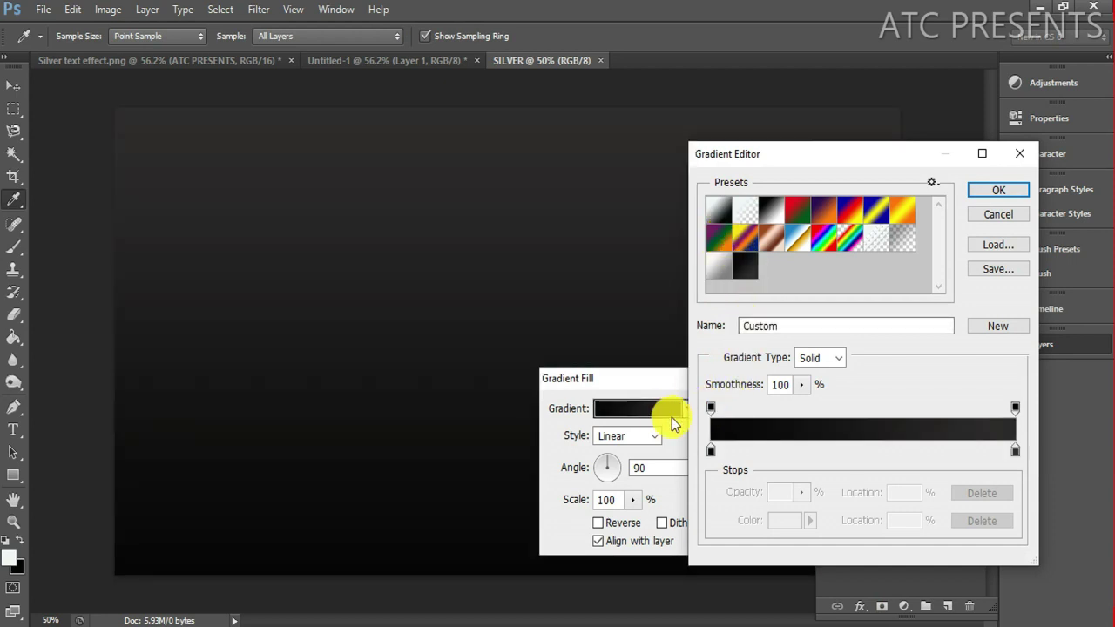
click(711, 452)
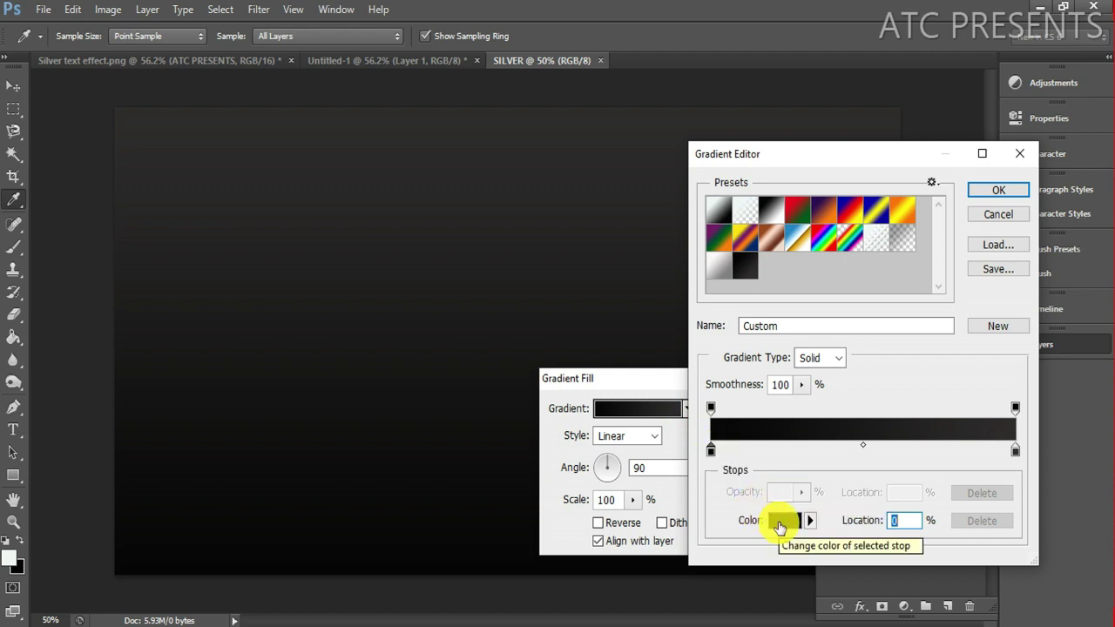
click(780, 521)
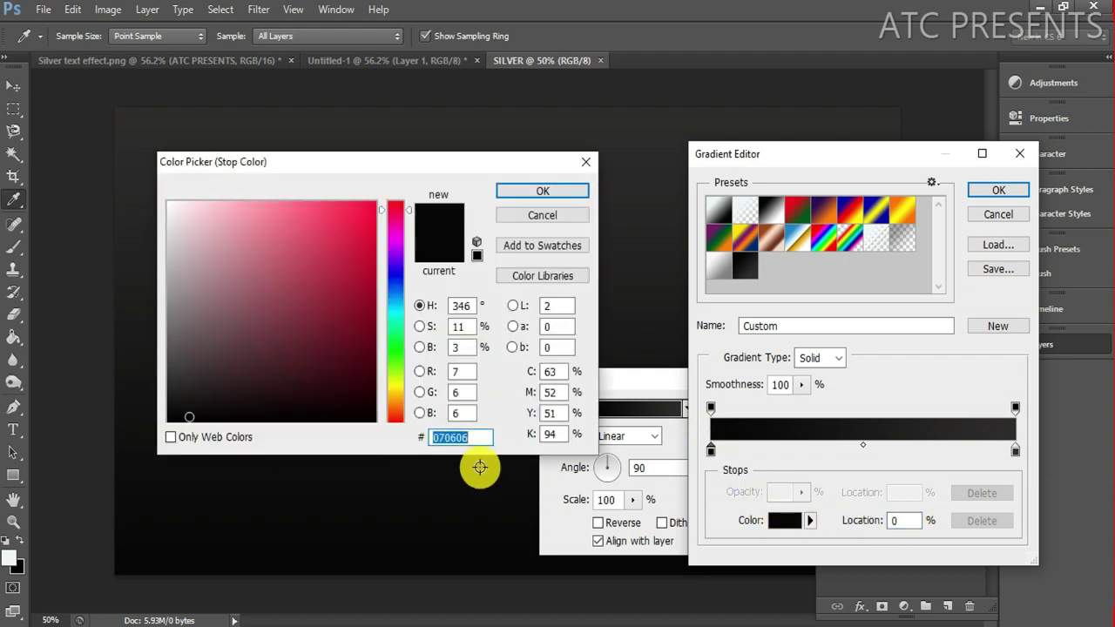
text(000)
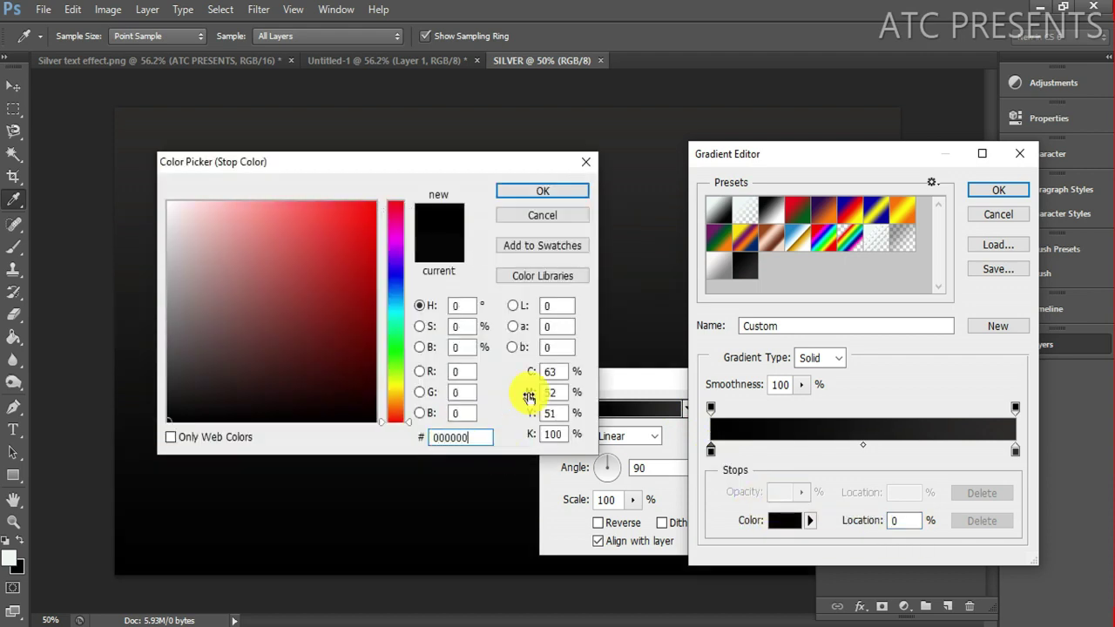
click(545, 189)
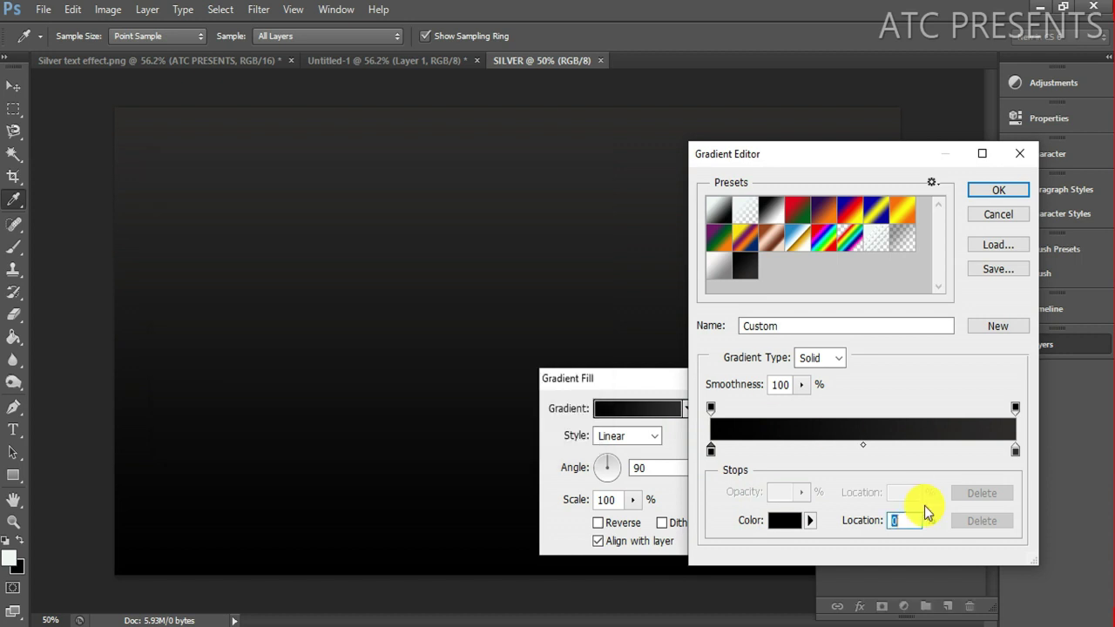
click(1015, 453)
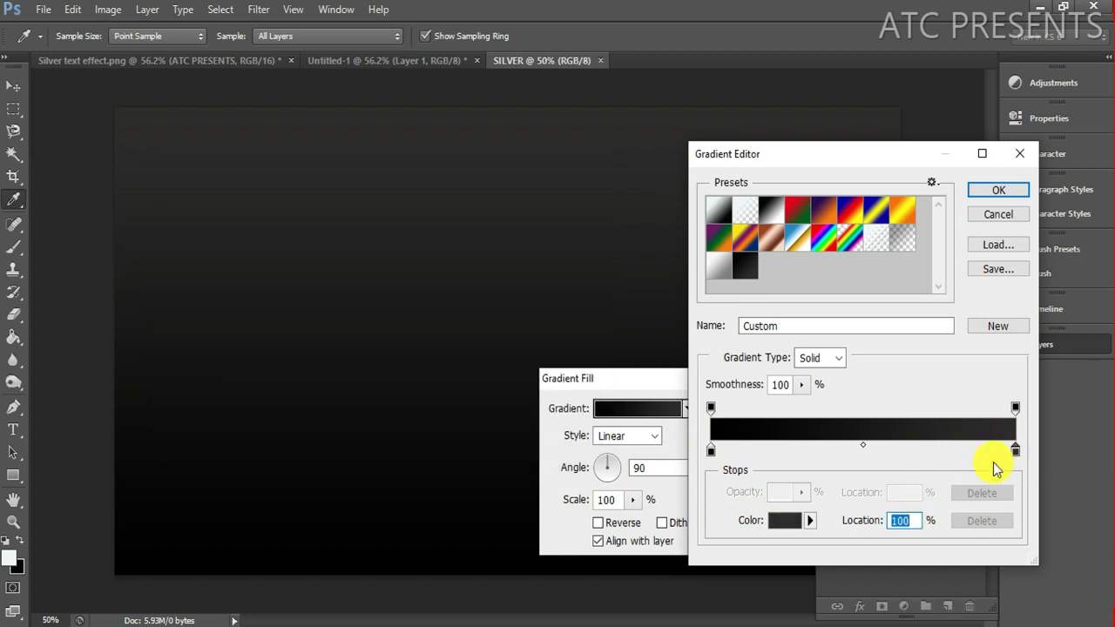
click(787, 523)
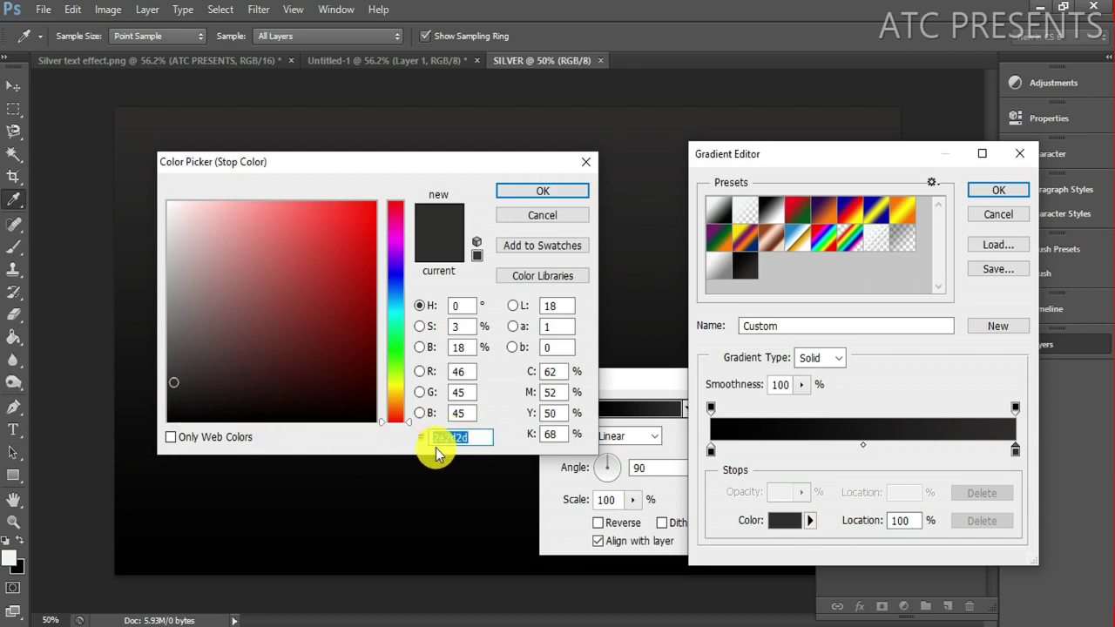
click(547, 192)
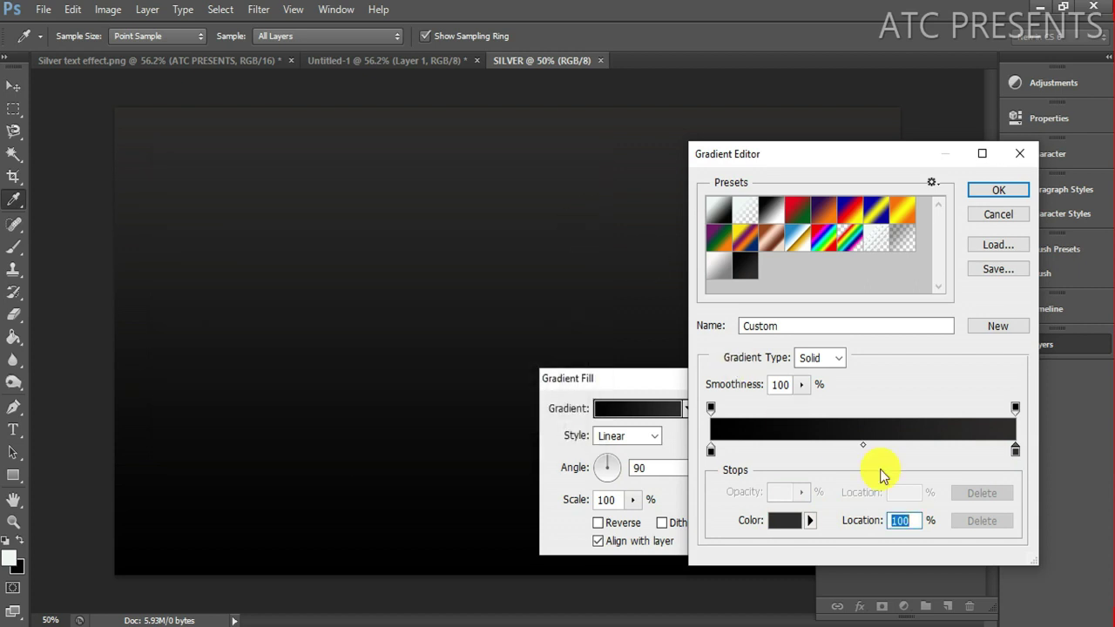
click(990, 199)
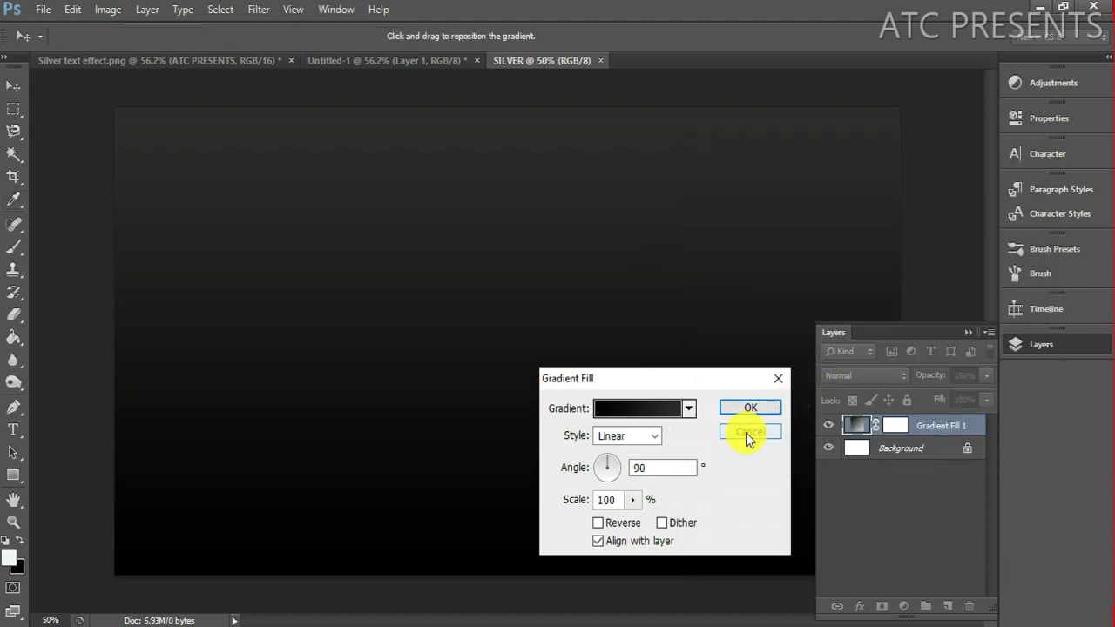
Make the gradient fill Radial and reversed, with its scale at 80%, and apply it.
click(655, 439)
click(638, 467)
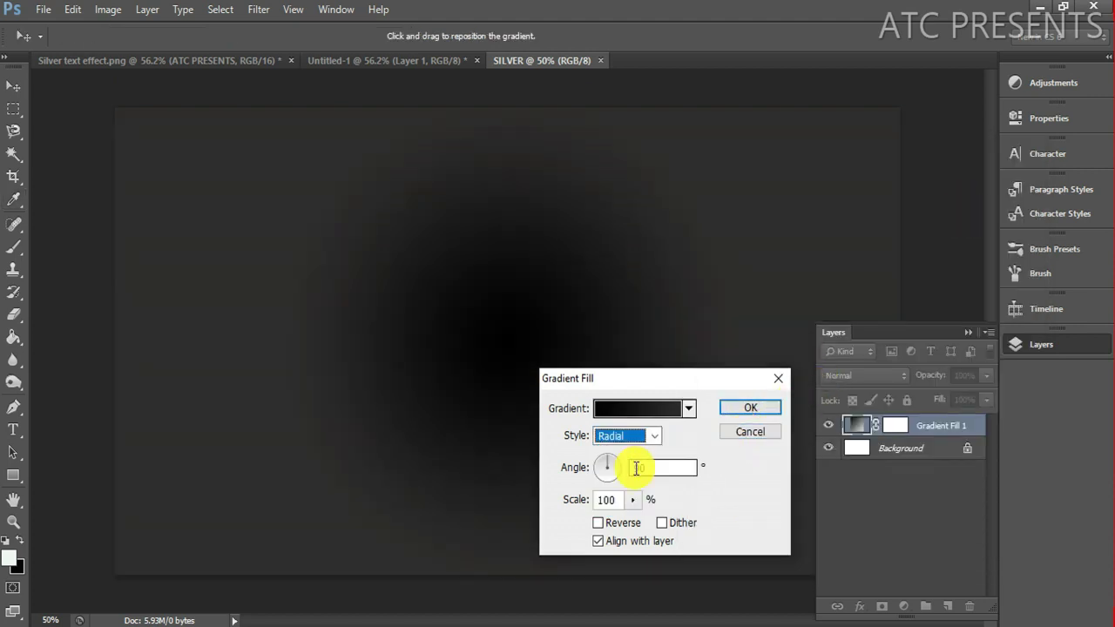
click(598, 522)
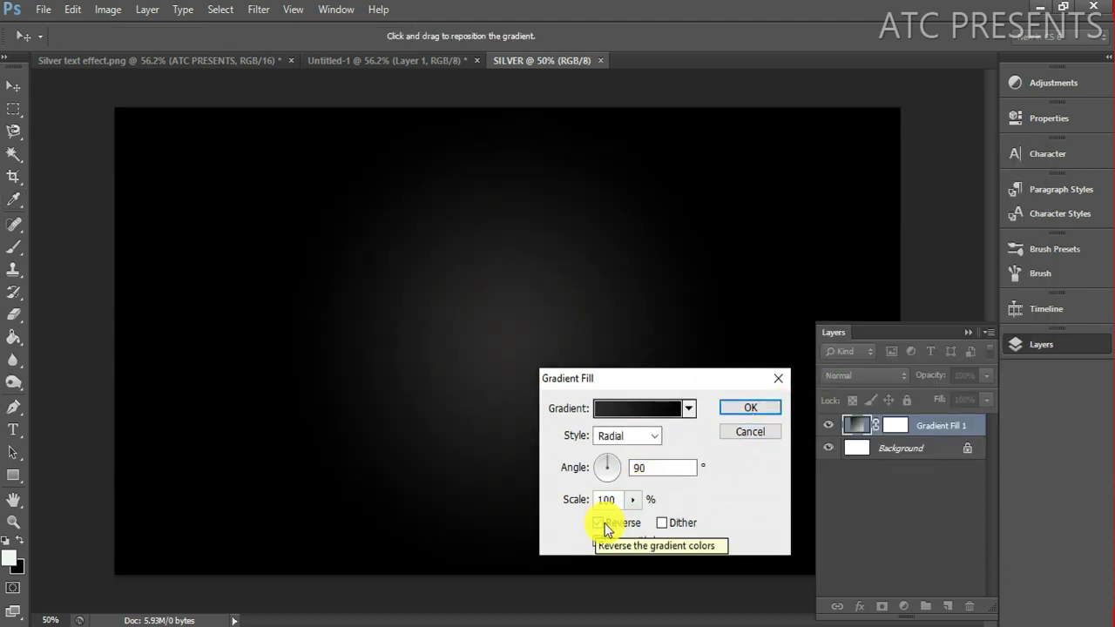
drag(632, 504, 636, 531)
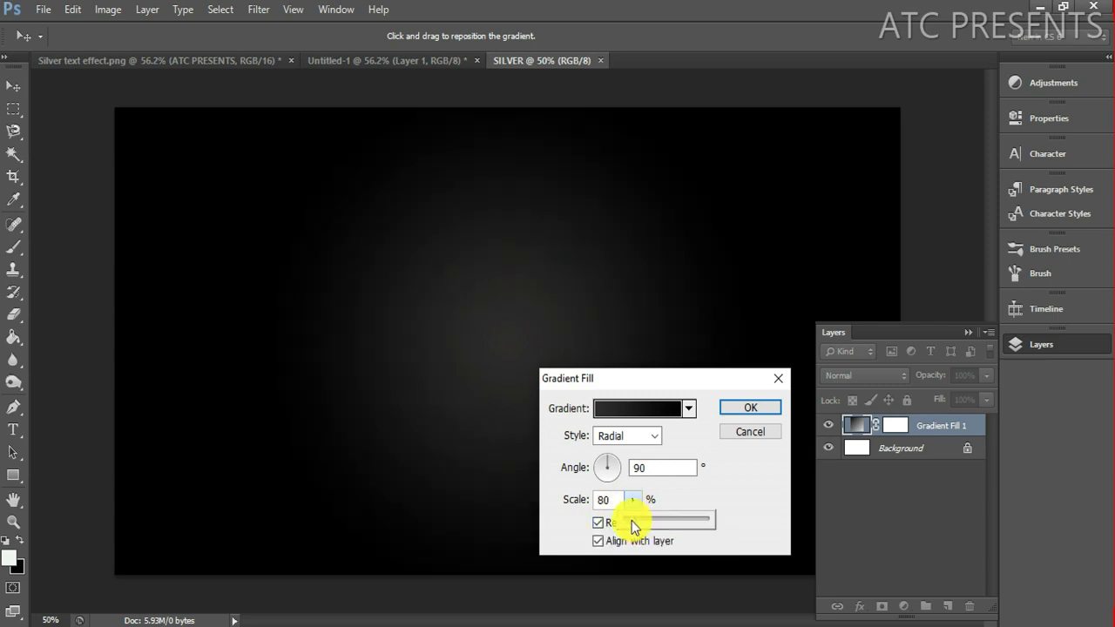
click(750, 407)
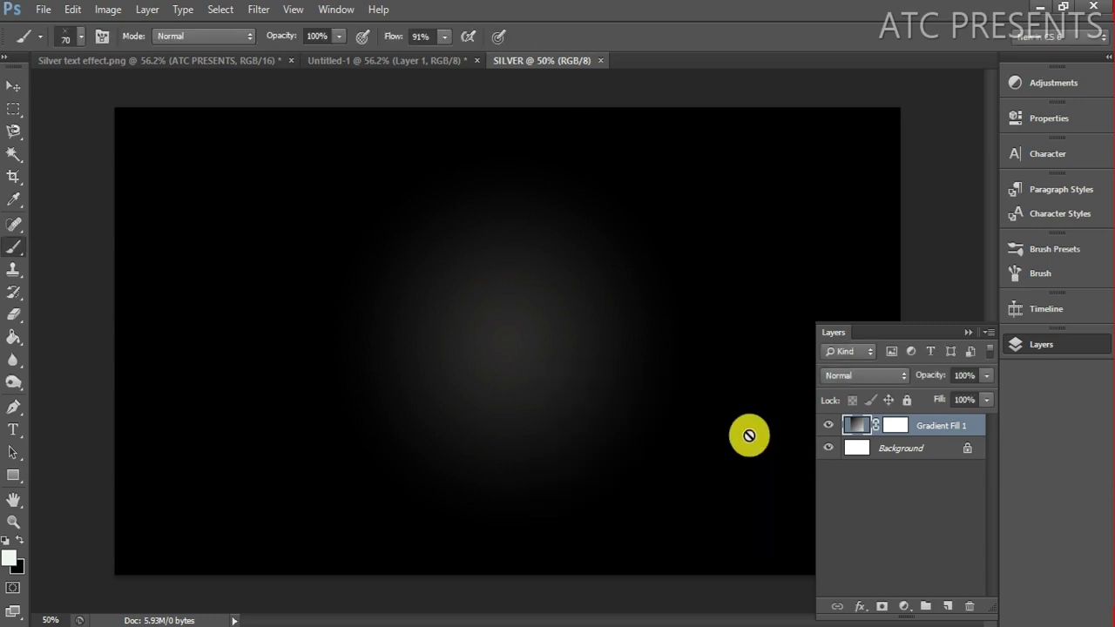
Add the white text "SILVER" in Times New Roman Bold, 12 pt, in the upper-left part of the canvas.
click(12, 433)
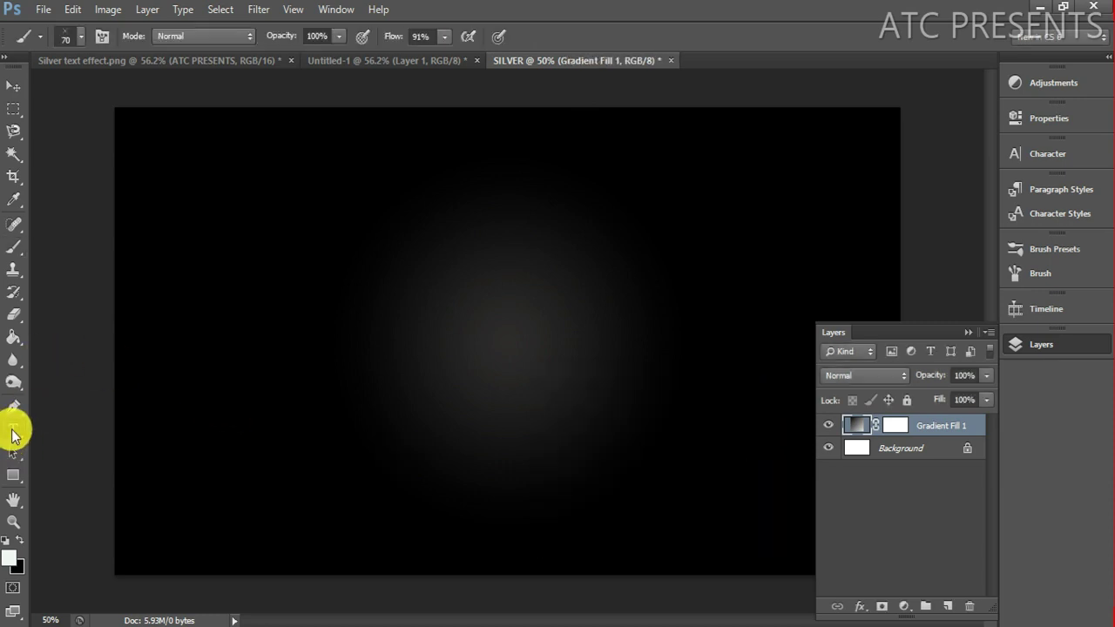
click(217, 251)
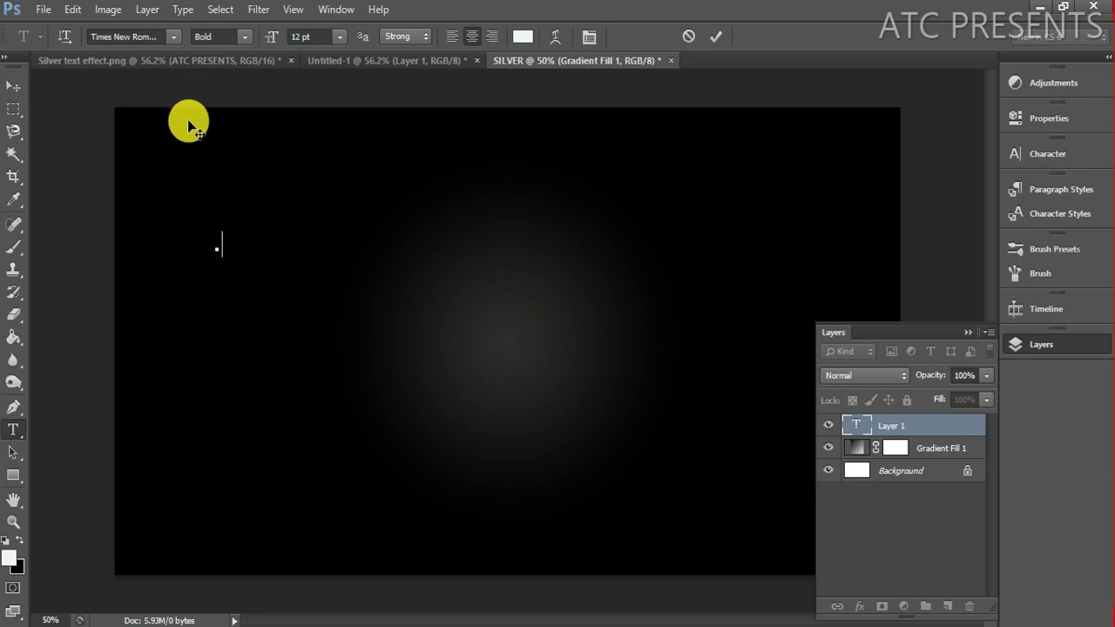
text(SILVER)
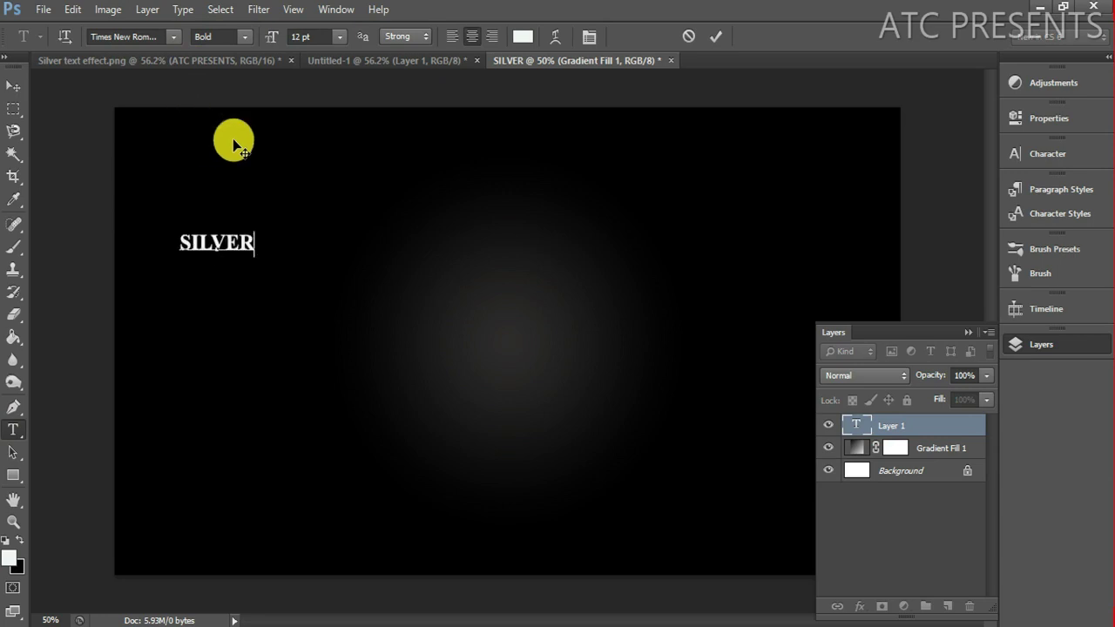
click(711, 42)
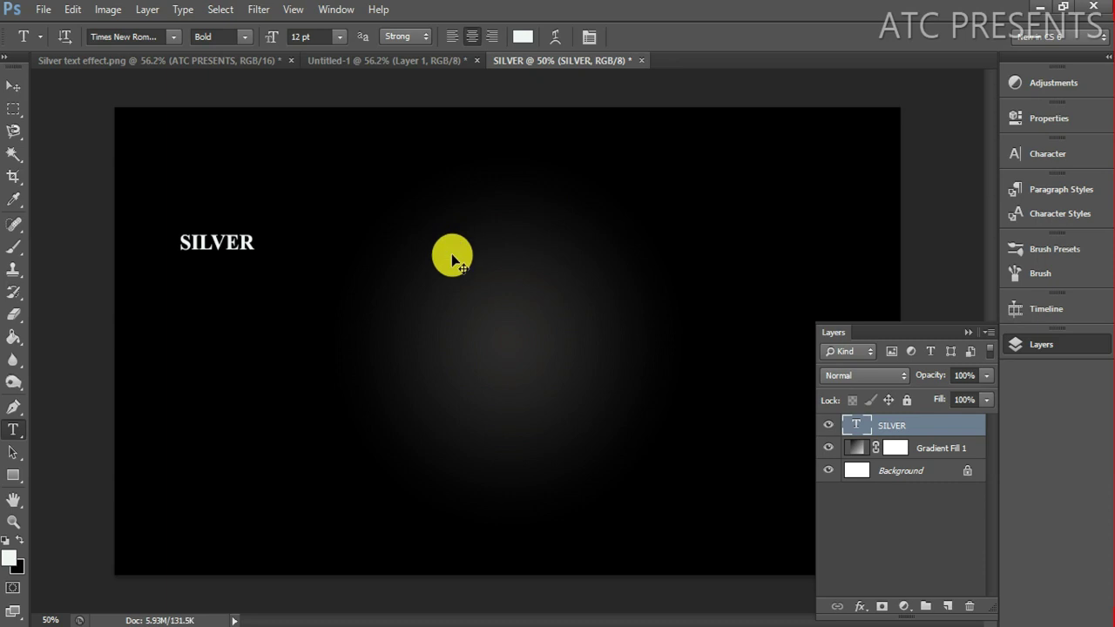
Scale the SILVER text to about 884% width and 1001% height so it spans most of the canvas.
key(ctrl+t)
drag(251, 258, 837, 444)
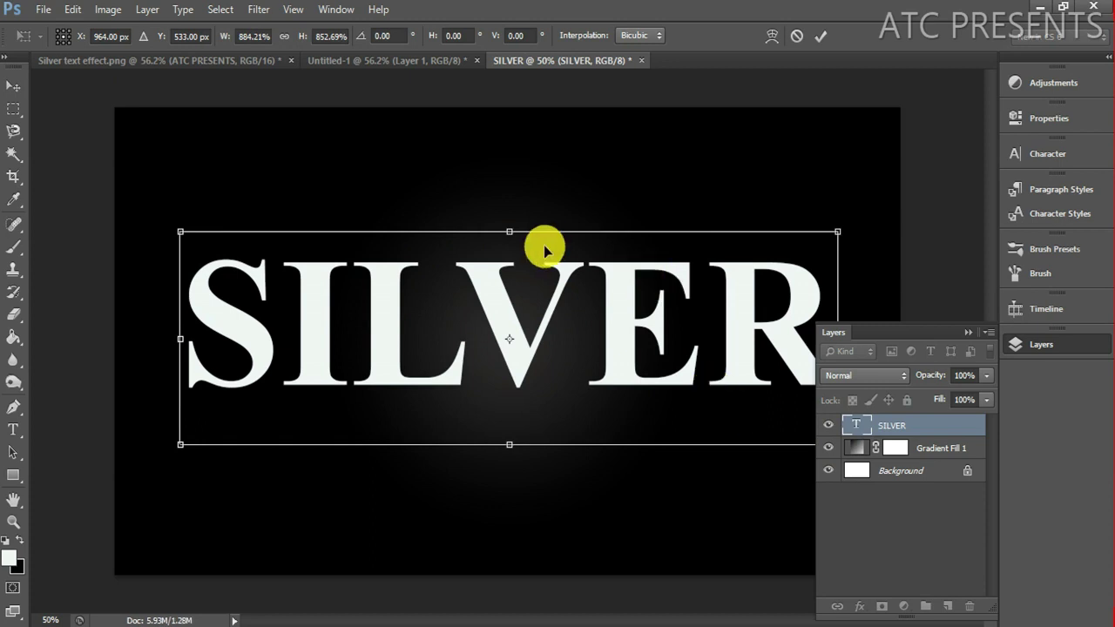
drag(510, 232, 509, 194)
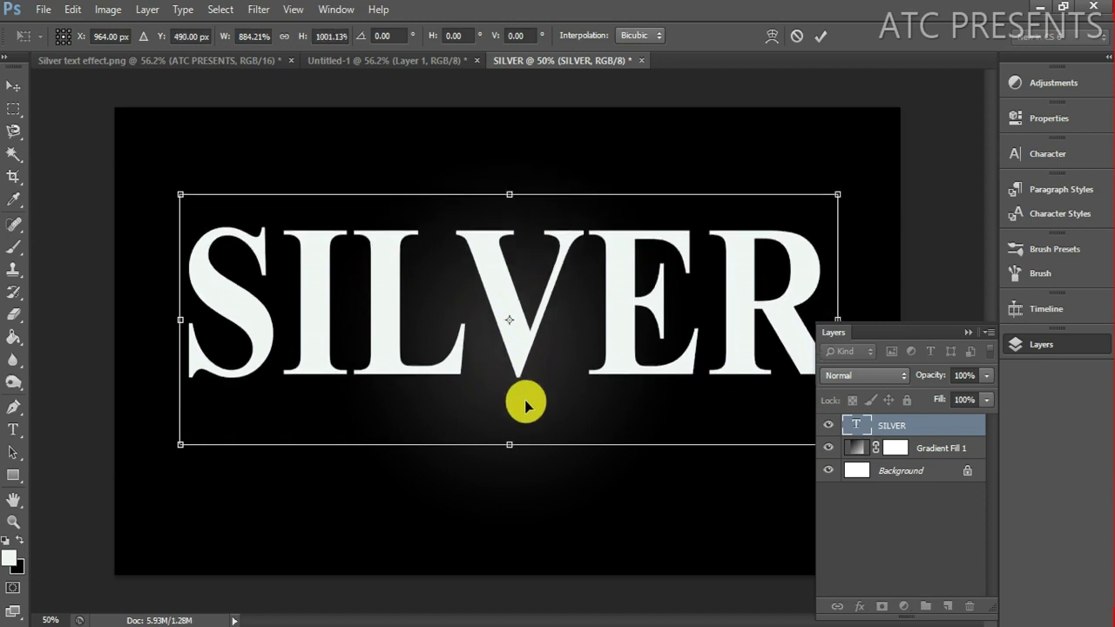
key(Return)
Center the SILVER text vertically and horizontally on the whole canvas and clear the selection.
key(ctrl+a)
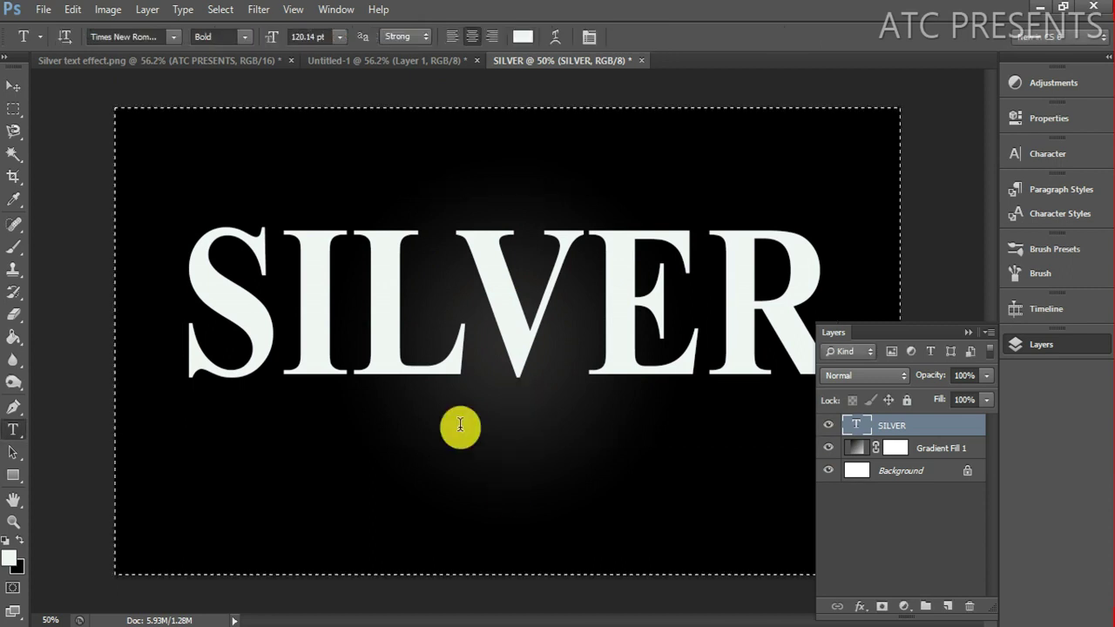
click(13, 87)
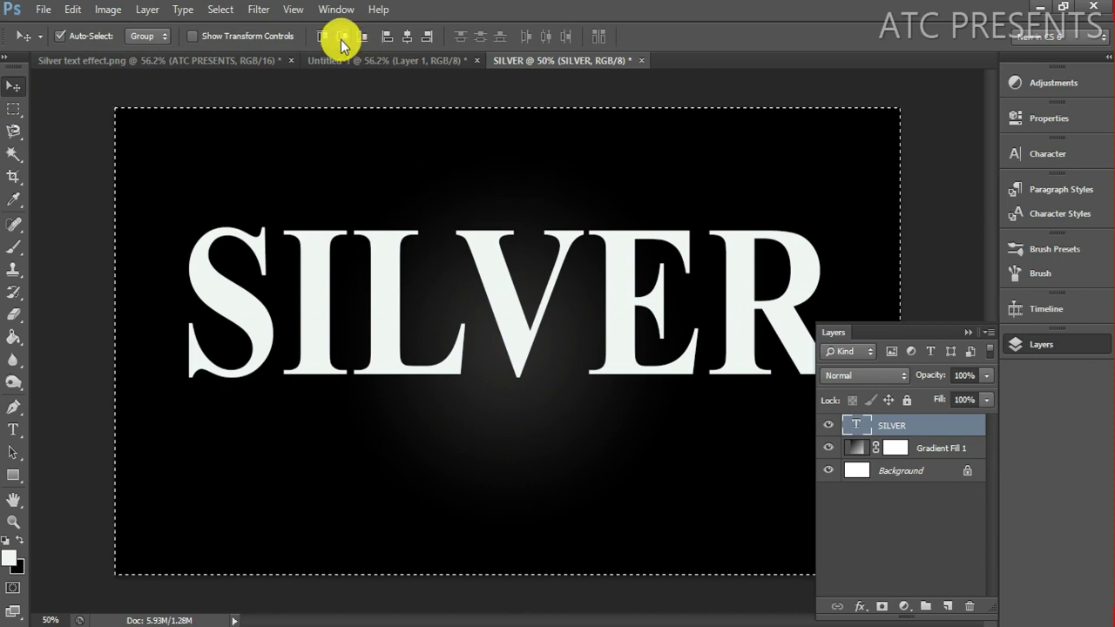
click(341, 39)
click(403, 39)
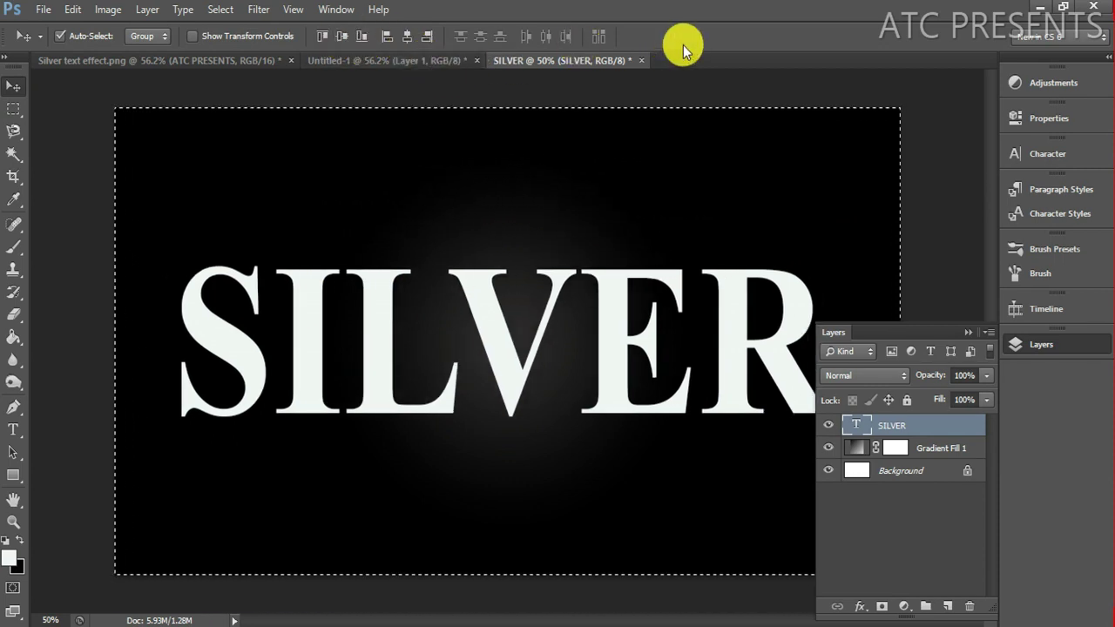
key(ctrl+d)
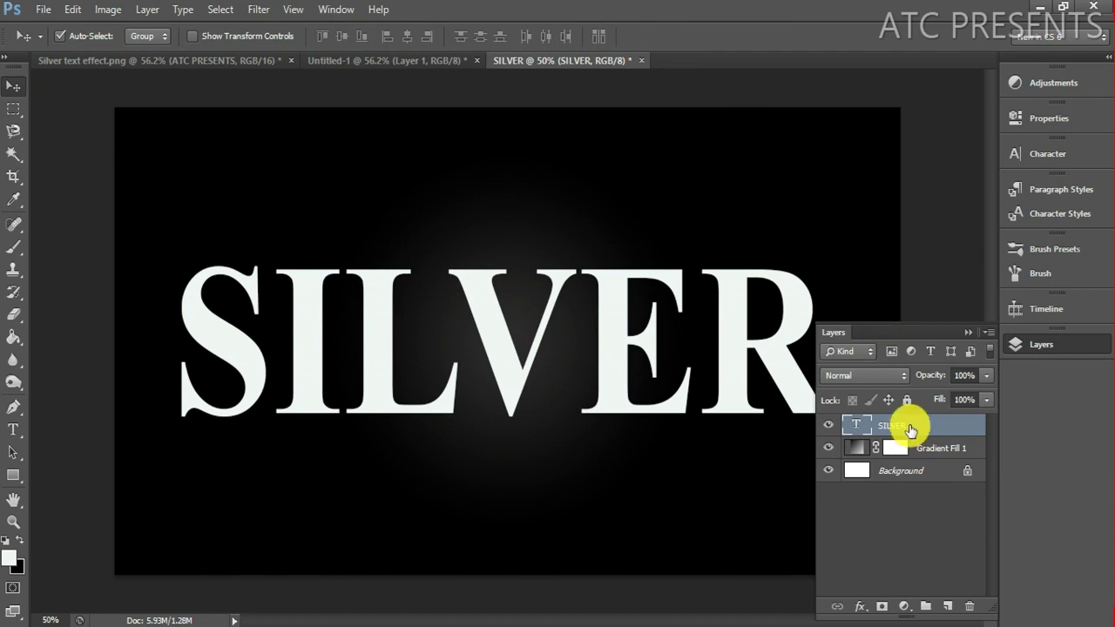
Duplicate the SILVER text layer and give the copy a Gradient Overlay using the white-to-gray preset.
key(ctrl+j)
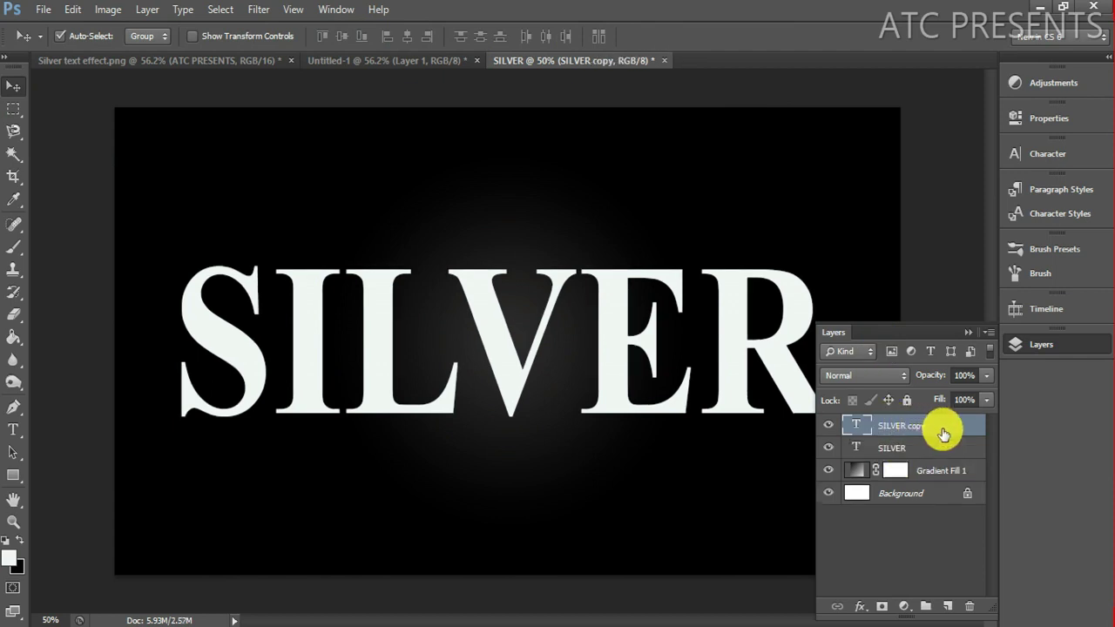
double_click(944, 434)
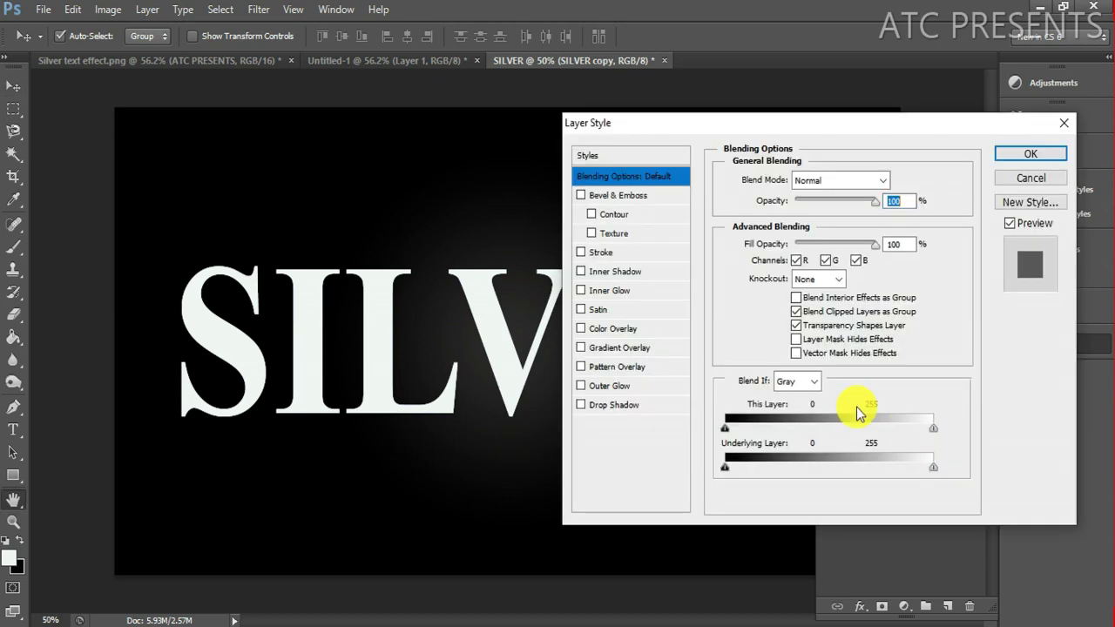
click(614, 348)
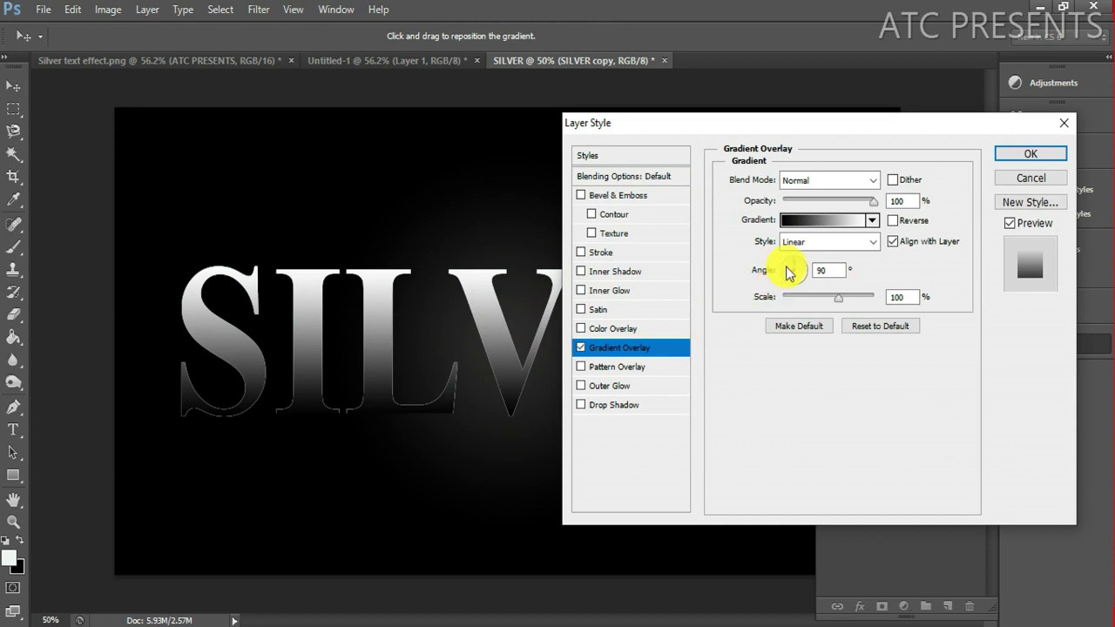
click(805, 223)
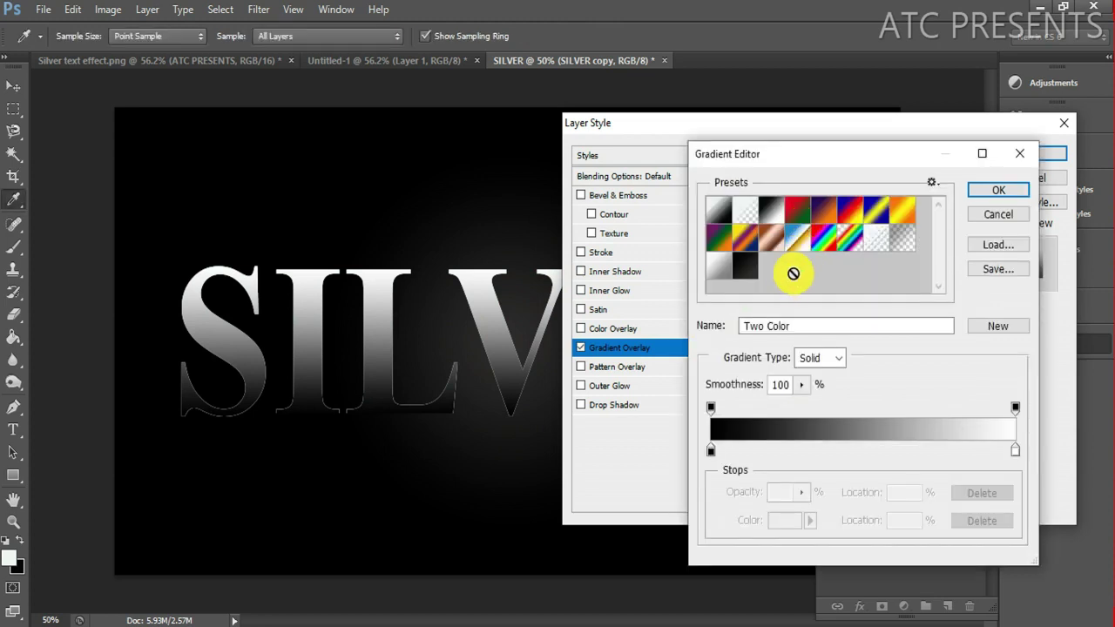
click(719, 277)
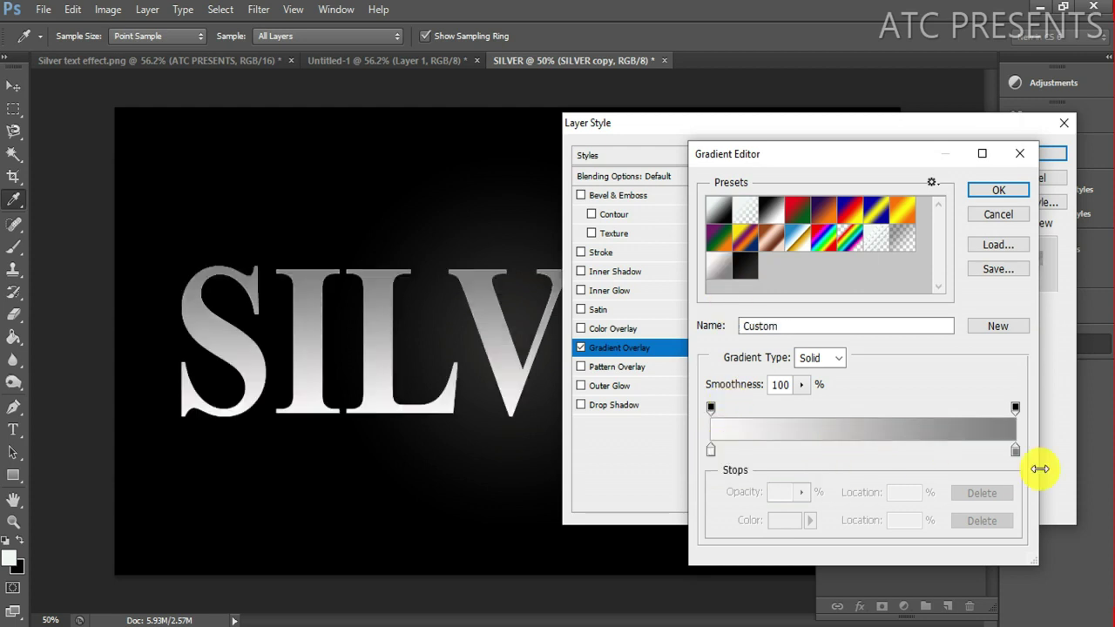
Accept 808080 as the color of the gradient's gray end stop and set the Gradient Overlay style to Reflected.
click(1015, 449)
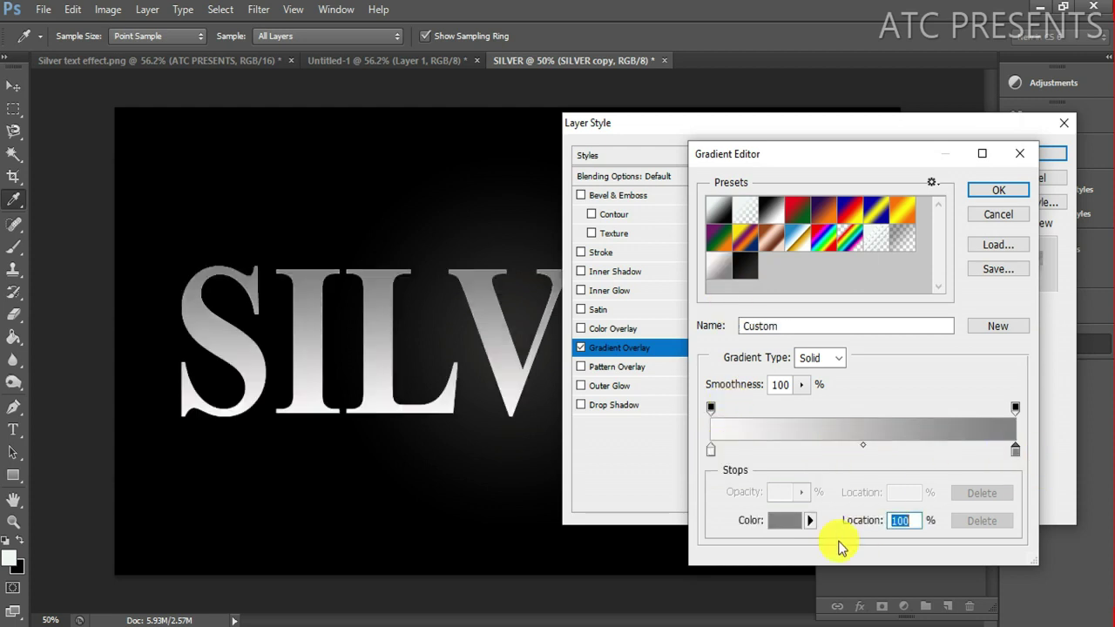
click(792, 523)
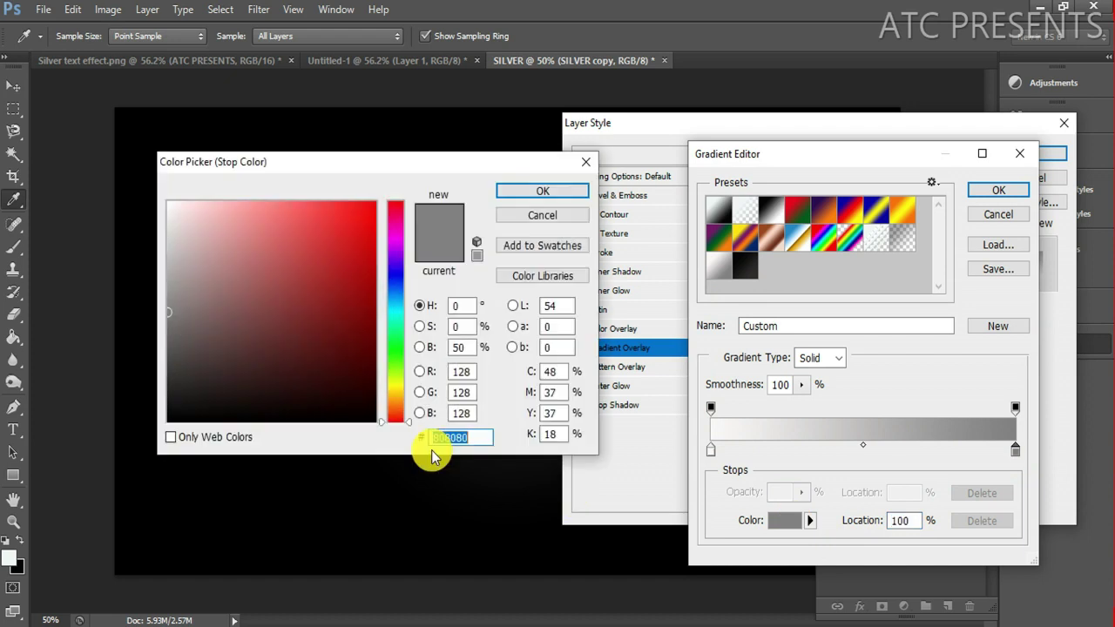
click(561, 192)
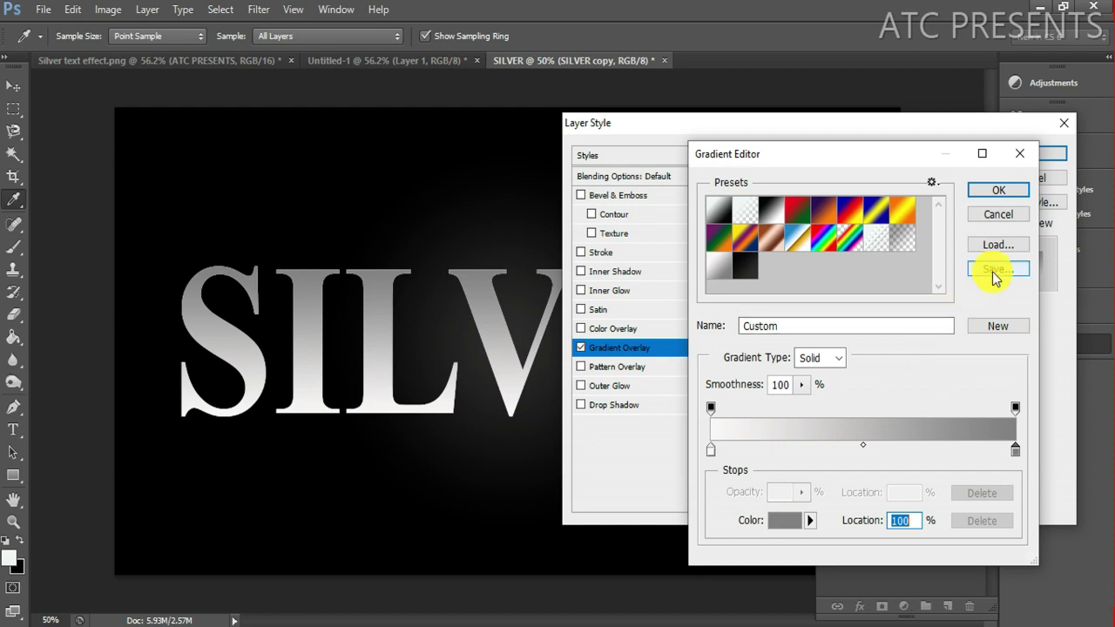
click(1005, 194)
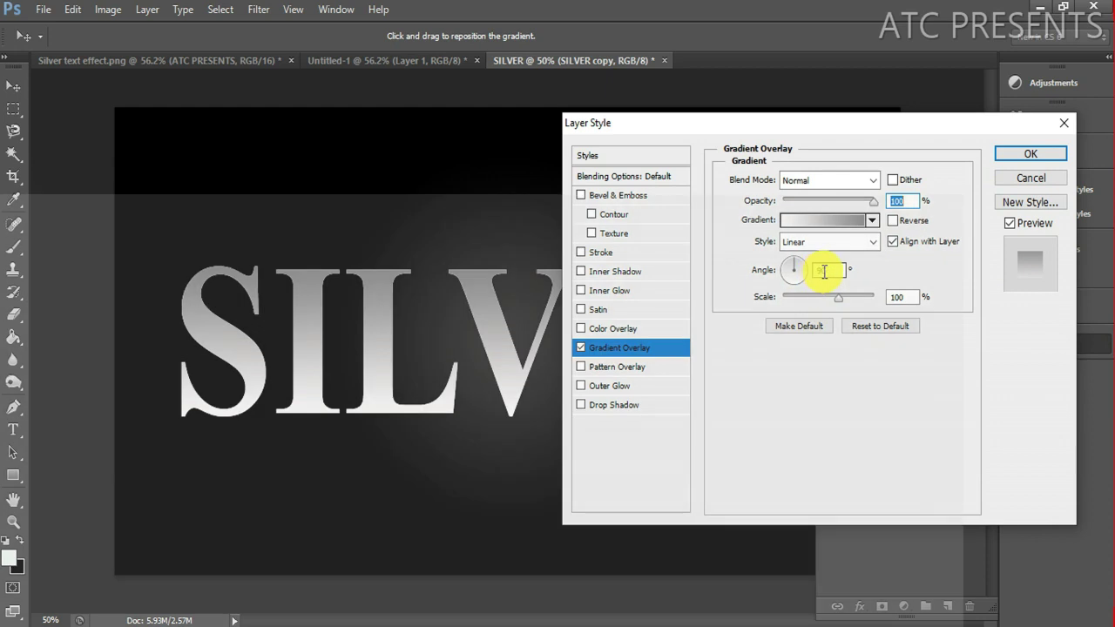
click(871, 242)
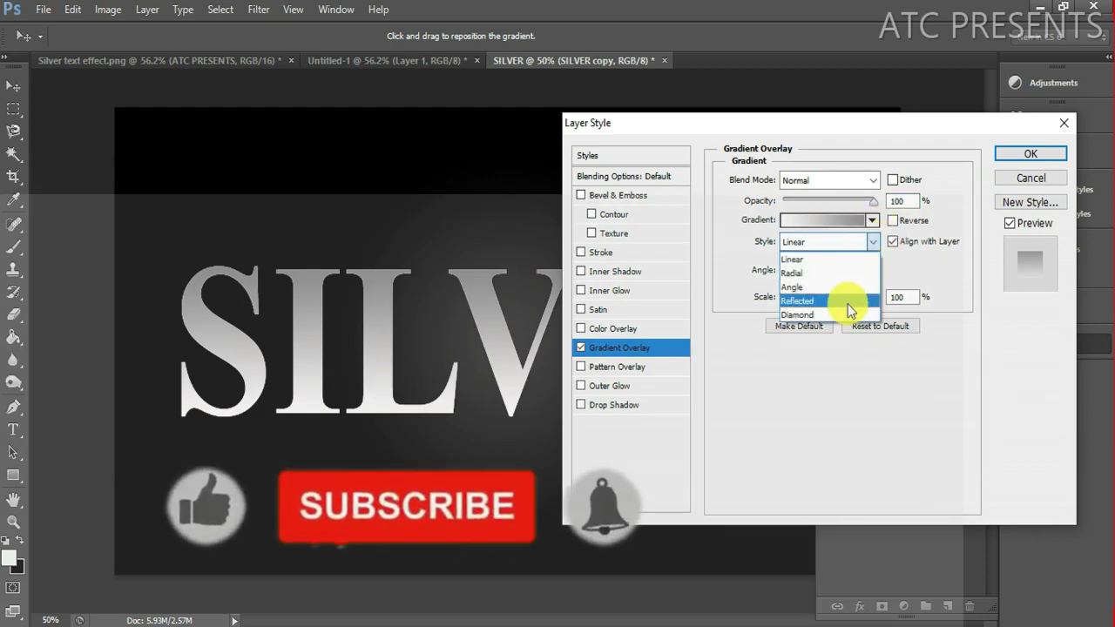
click(846, 301)
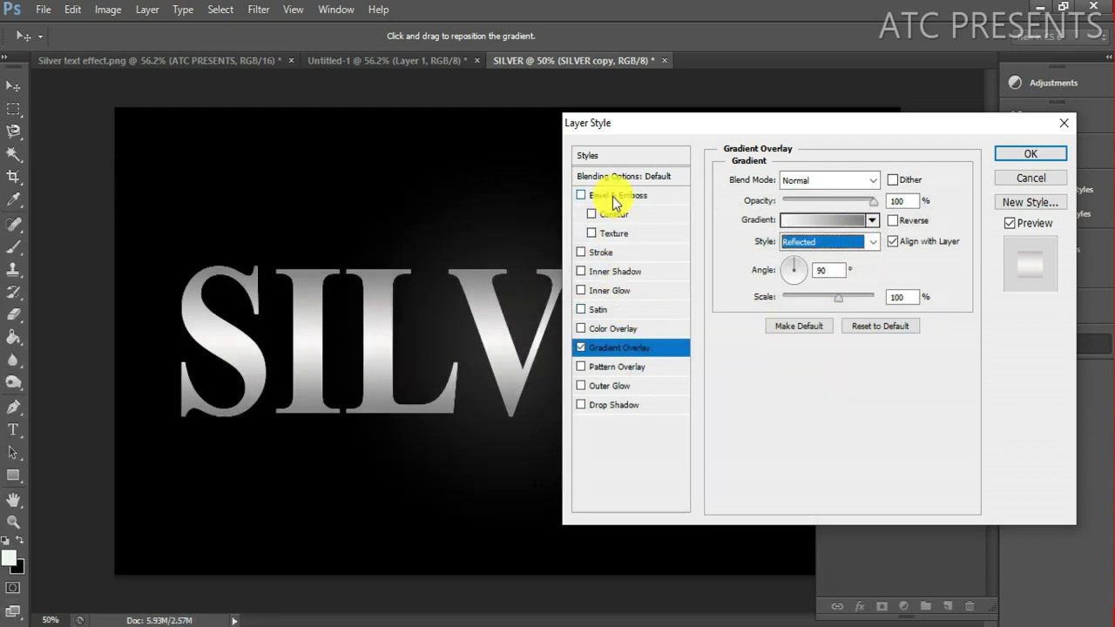
Add a Bevel & Emboss to the SILVER copy layer with the Chisel Hard technique, 190% depth and 35 px size.
click(615, 196)
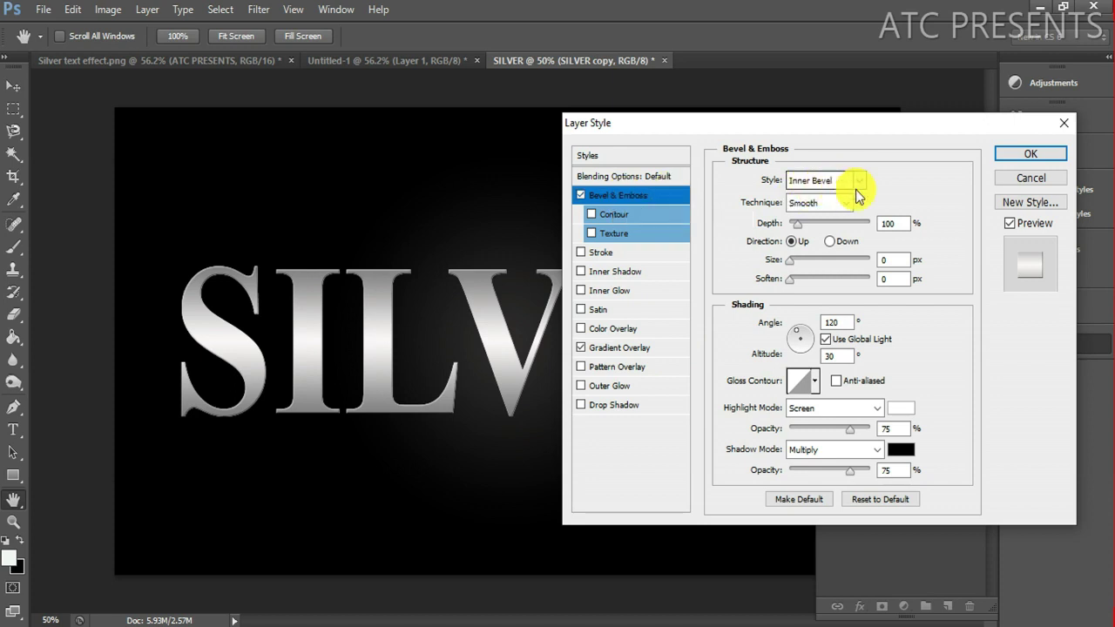
click(845, 204)
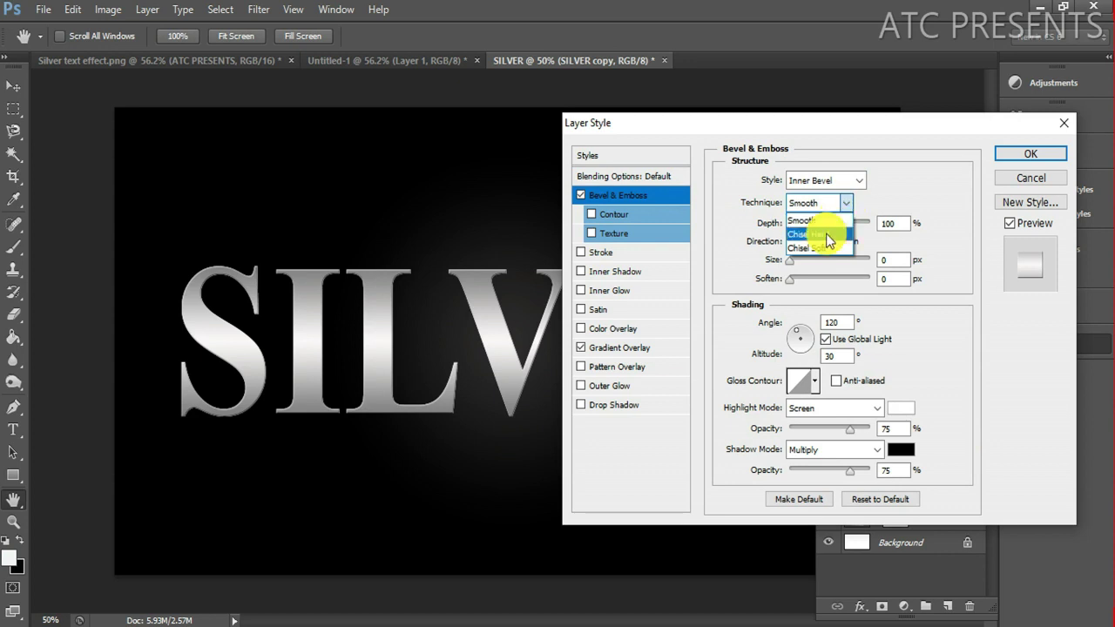
click(829, 235)
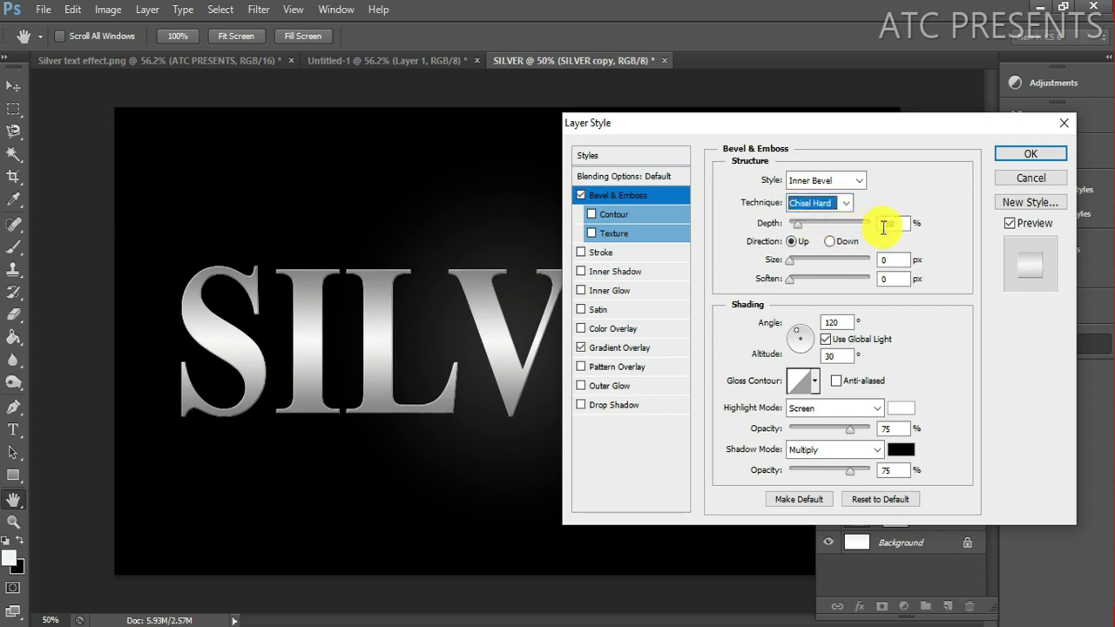
double_click(887, 224)
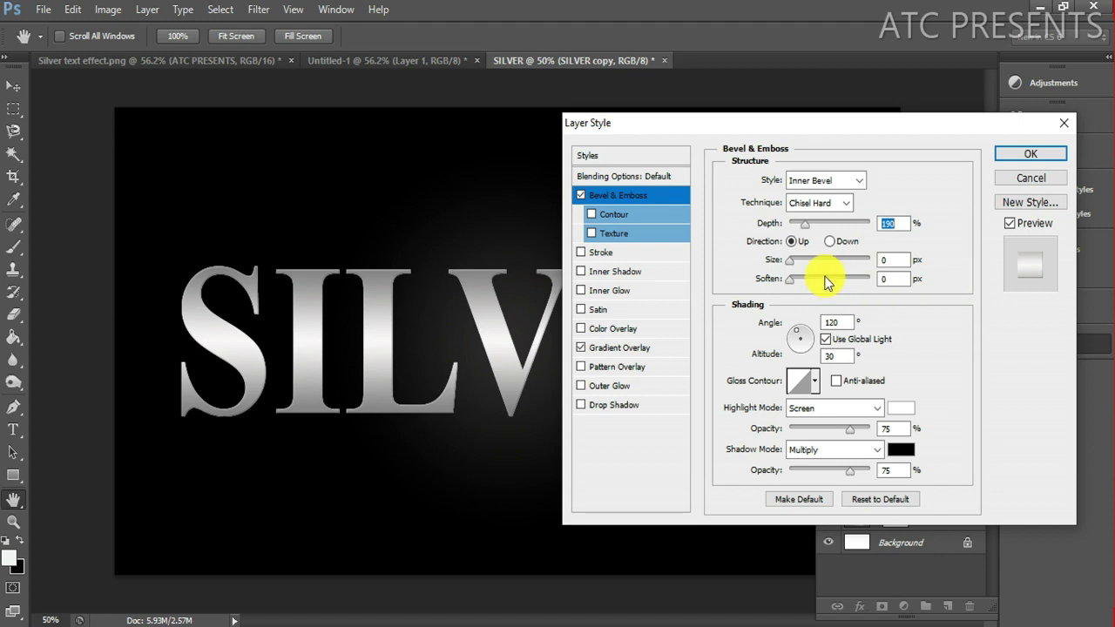
double_click(880, 260)
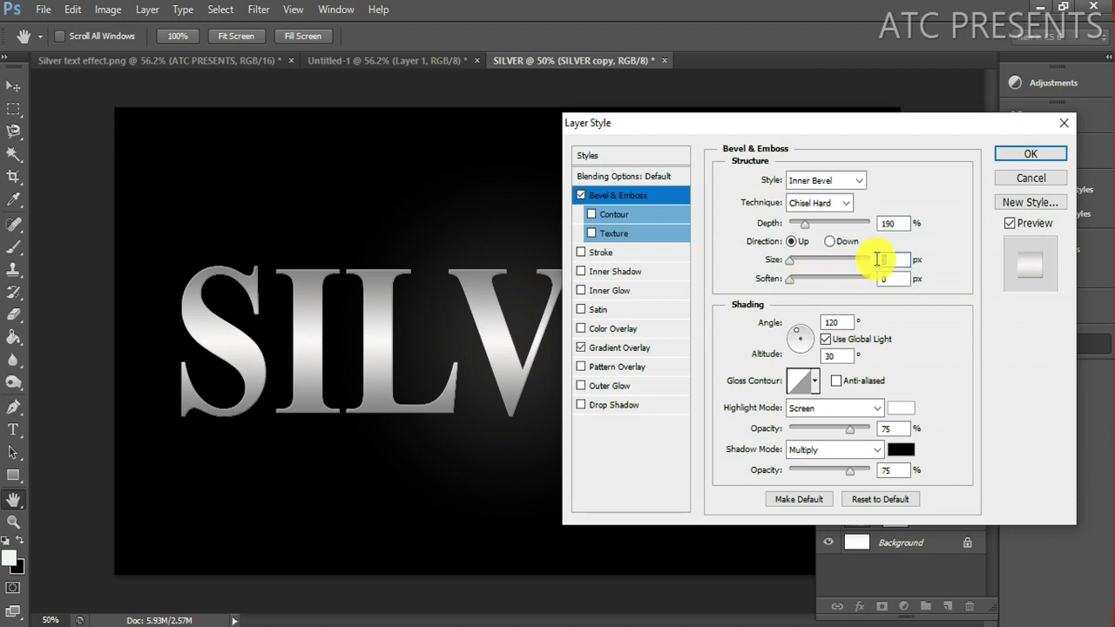
text(35)
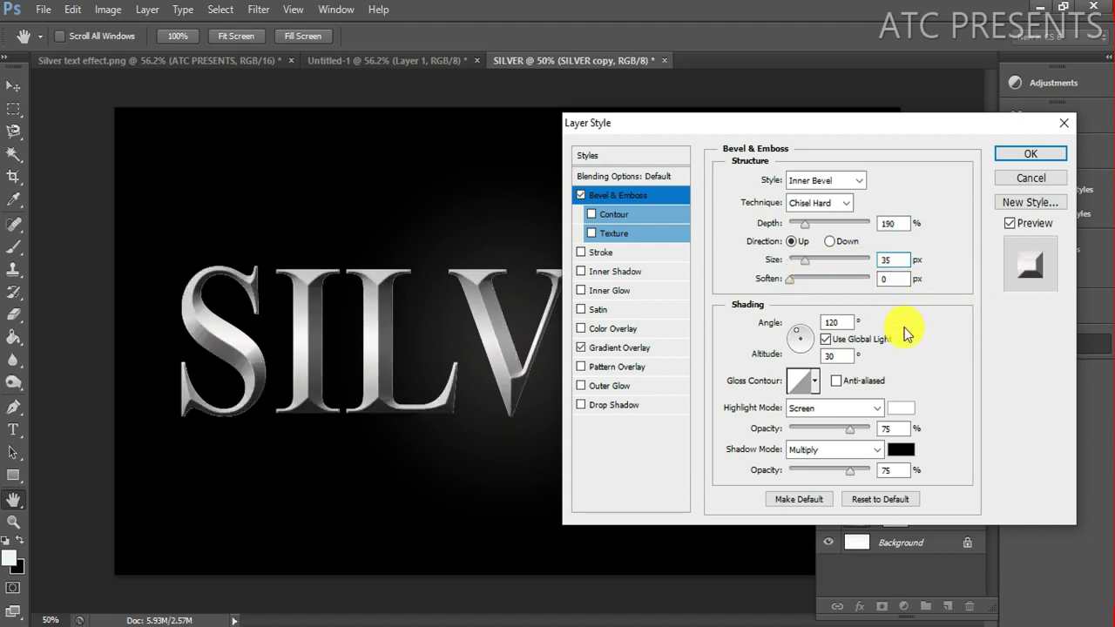
Set the gloss contour of the bevel to Ring - Double.
click(816, 386)
click(781, 453)
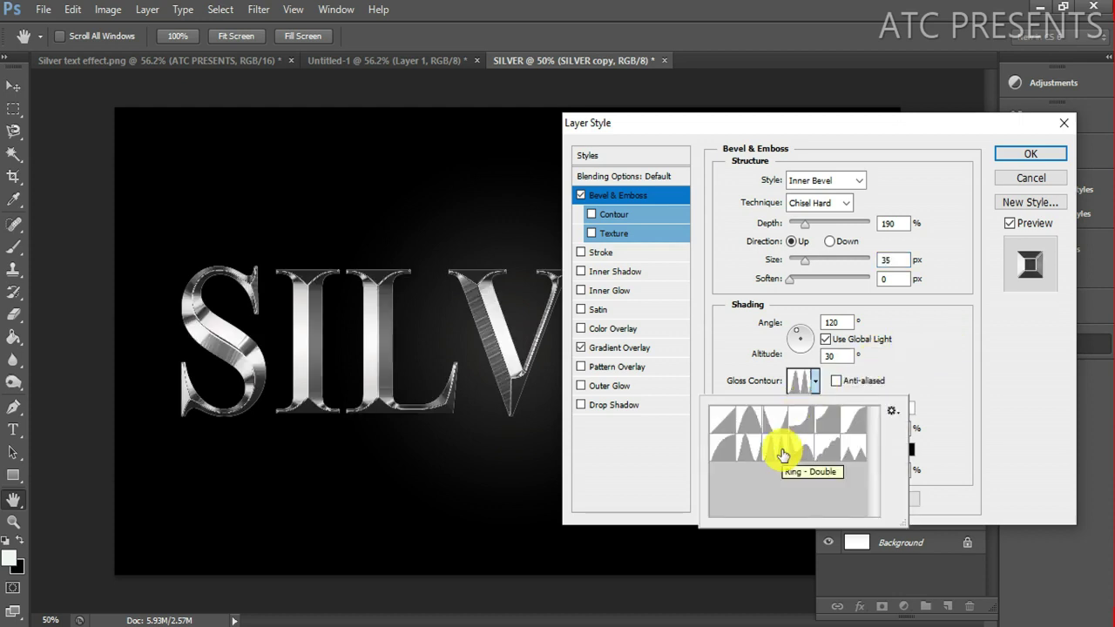
click(938, 365)
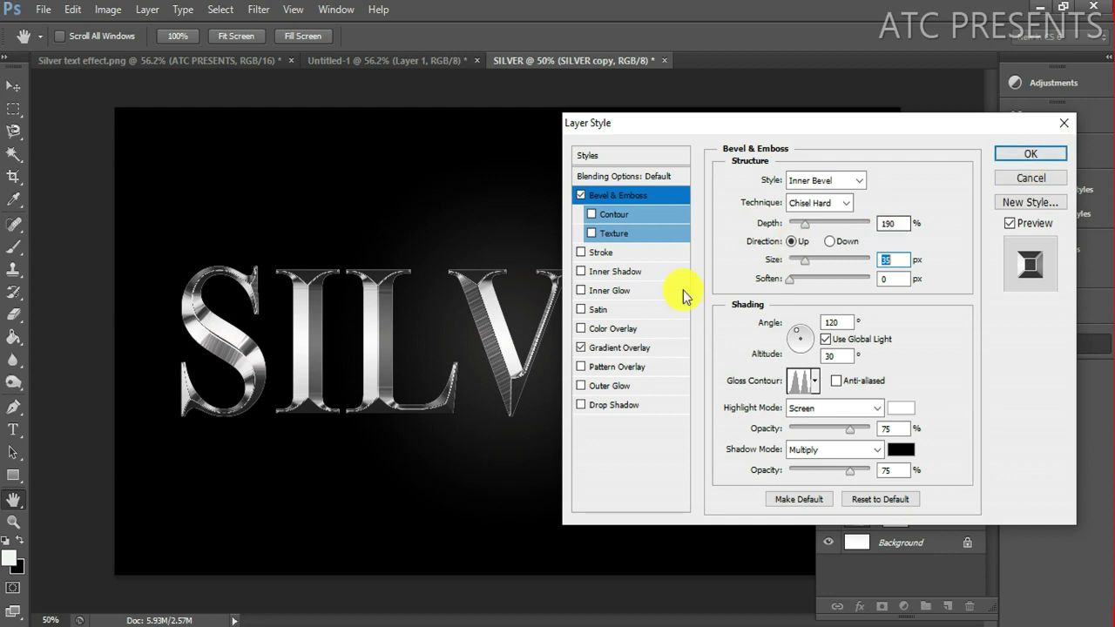
Add an Inner Glow to the SILVER copy layer with Multiply blend mode and 55% opacity.
click(621, 292)
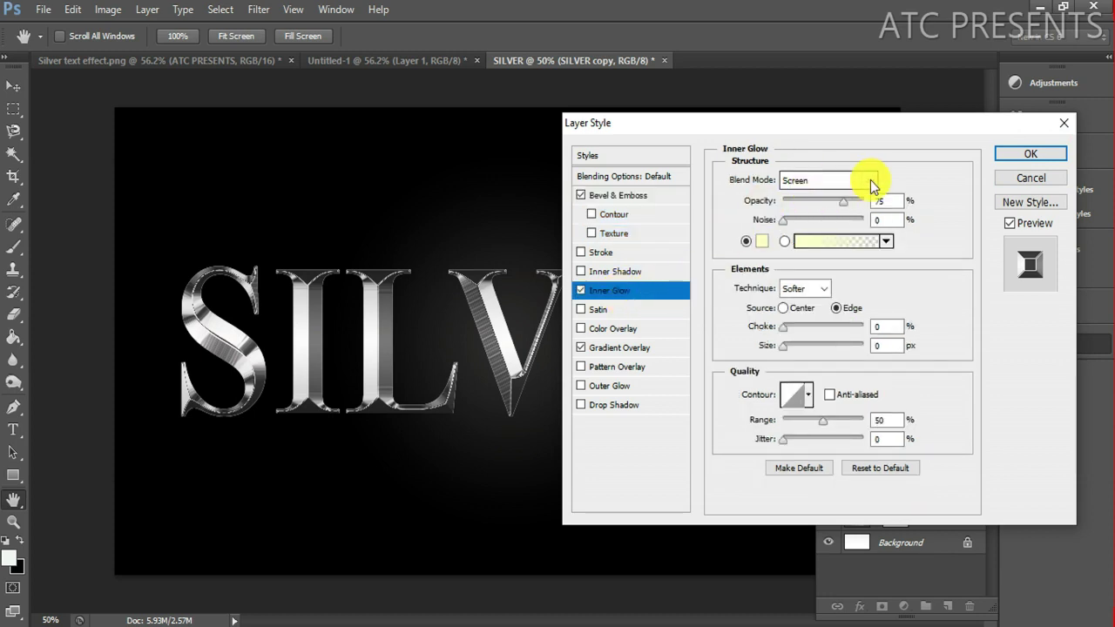
click(876, 185)
click(846, 249)
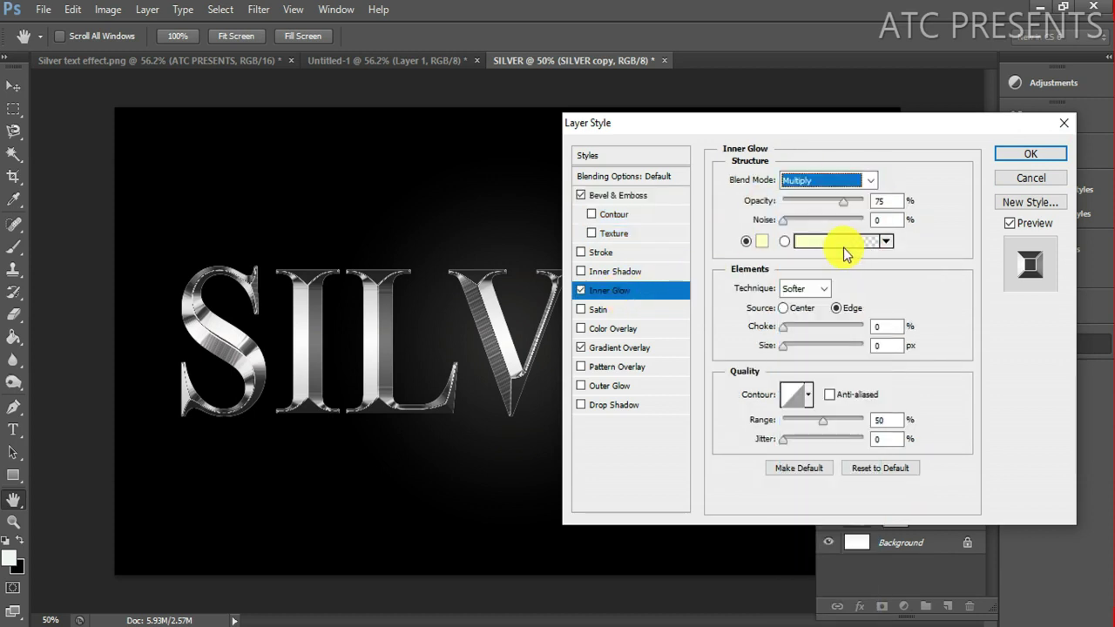
double_click(888, 200)
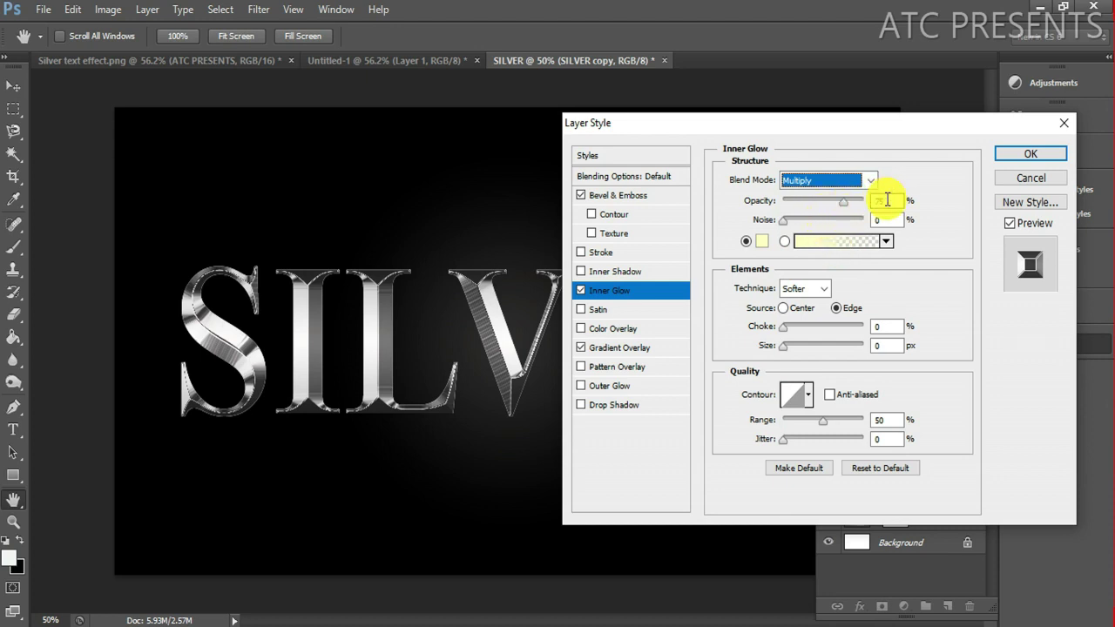
drag(884, 200, 865, 207)
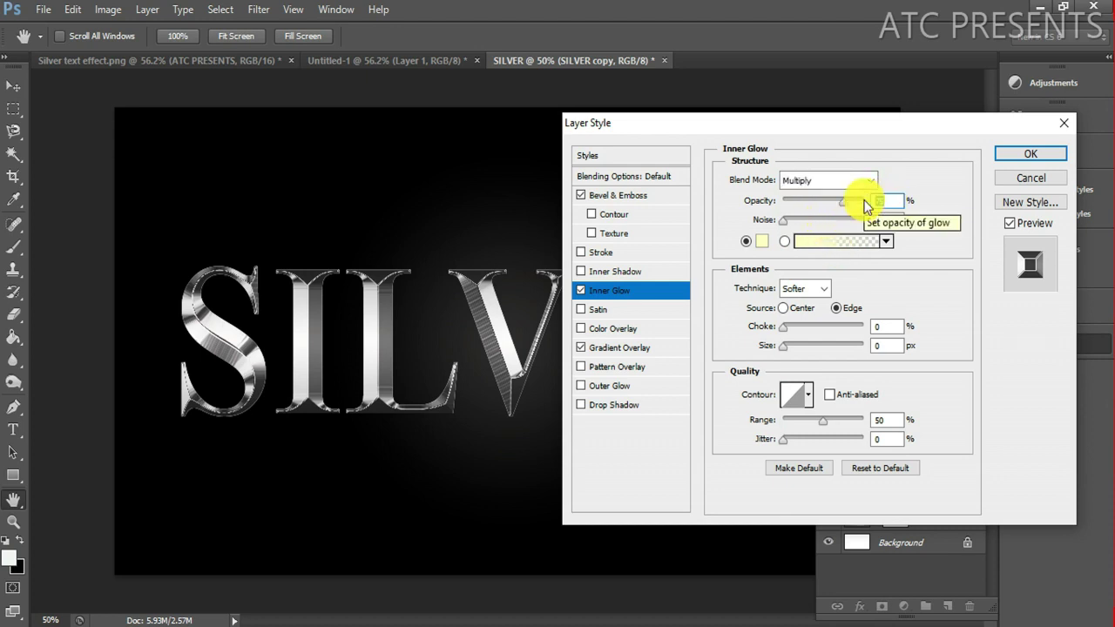
text(55)
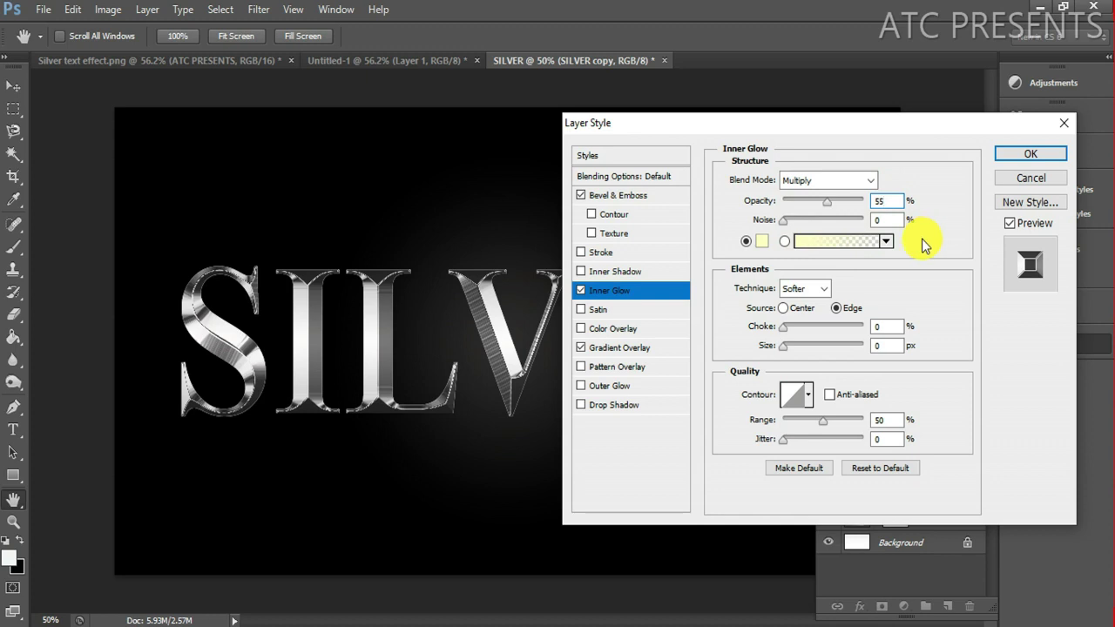
Make the inner glow black with a size of 18 px and apply the layer style.
click(763, 242)
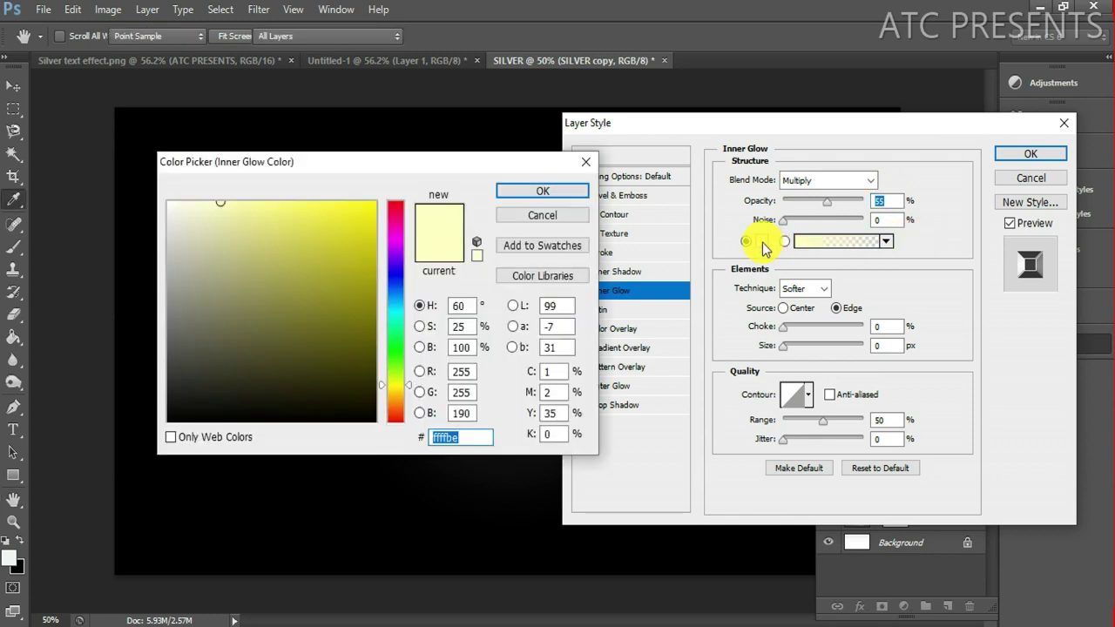
text(00000)
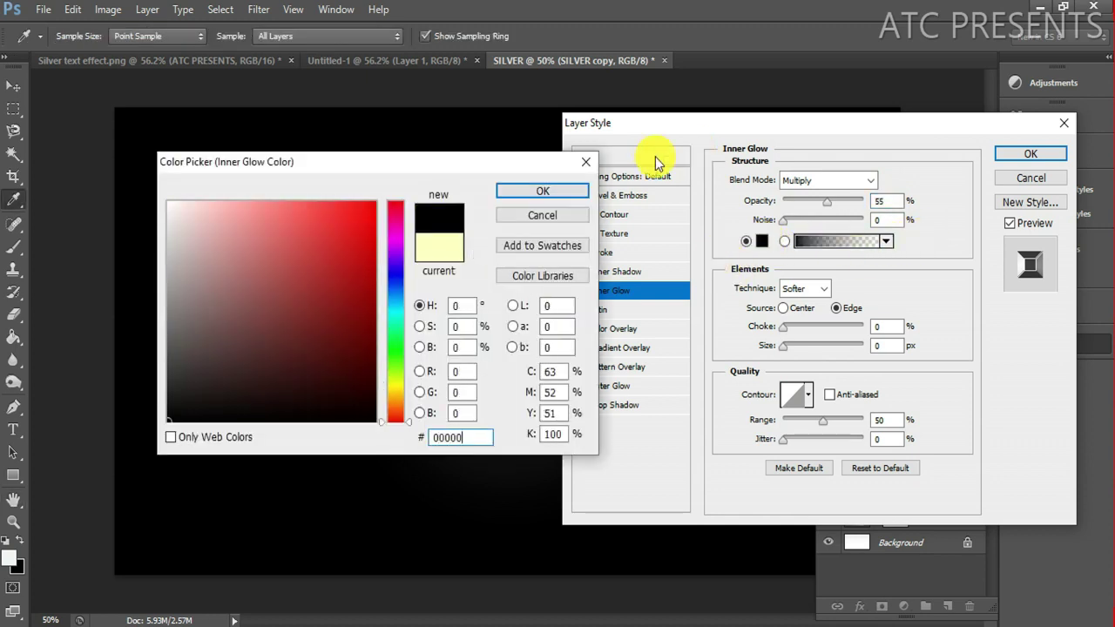
click(545, 192)
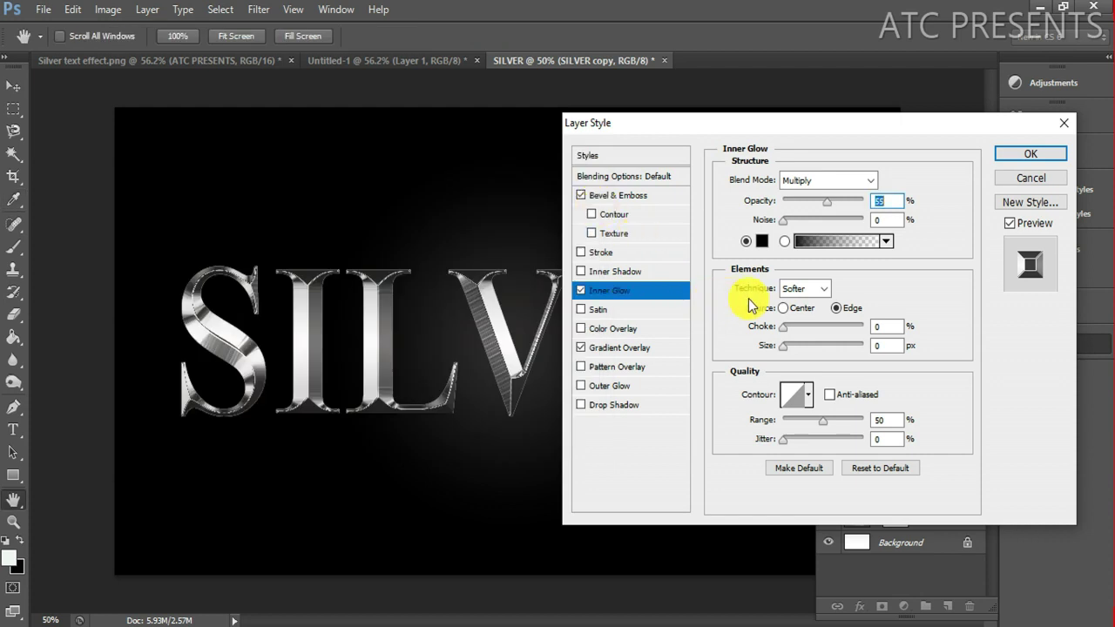
click(874, 346)
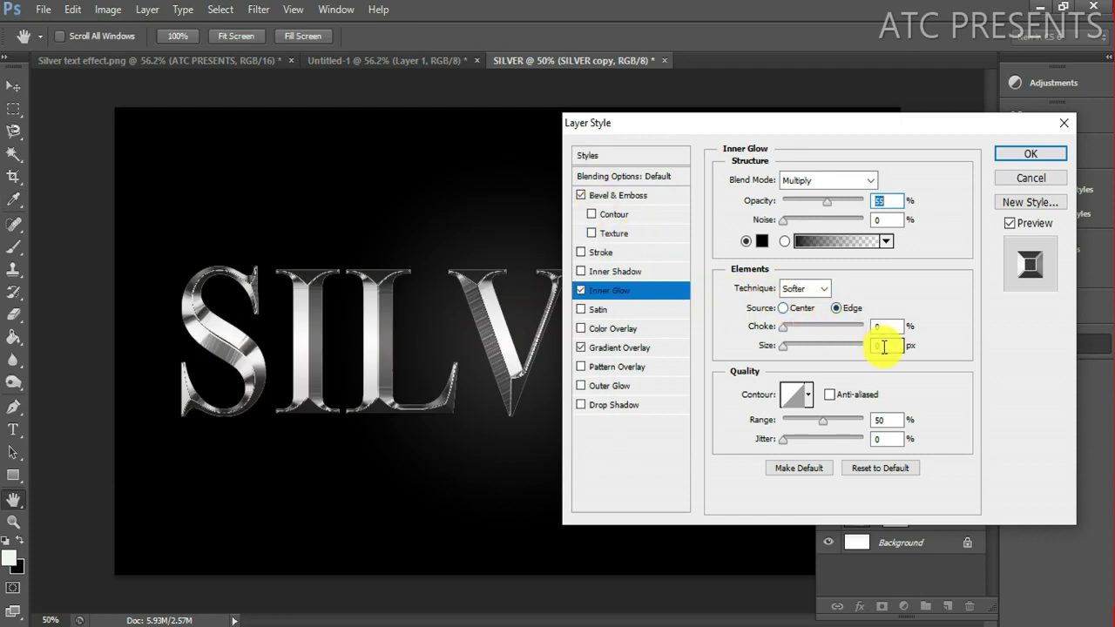
text(18)
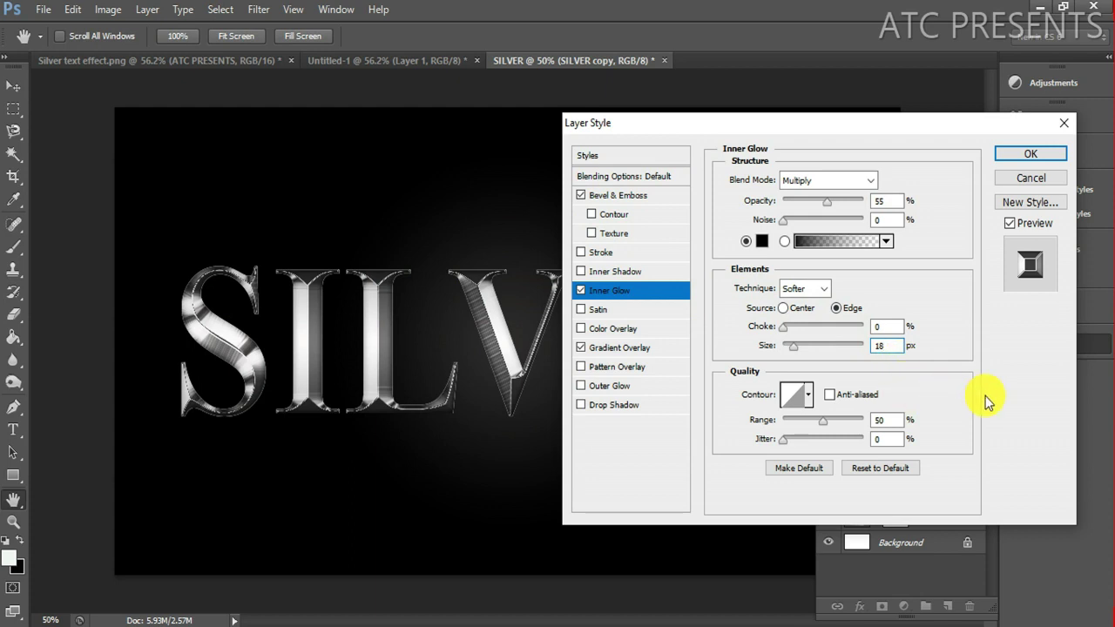
click(1026, 155)
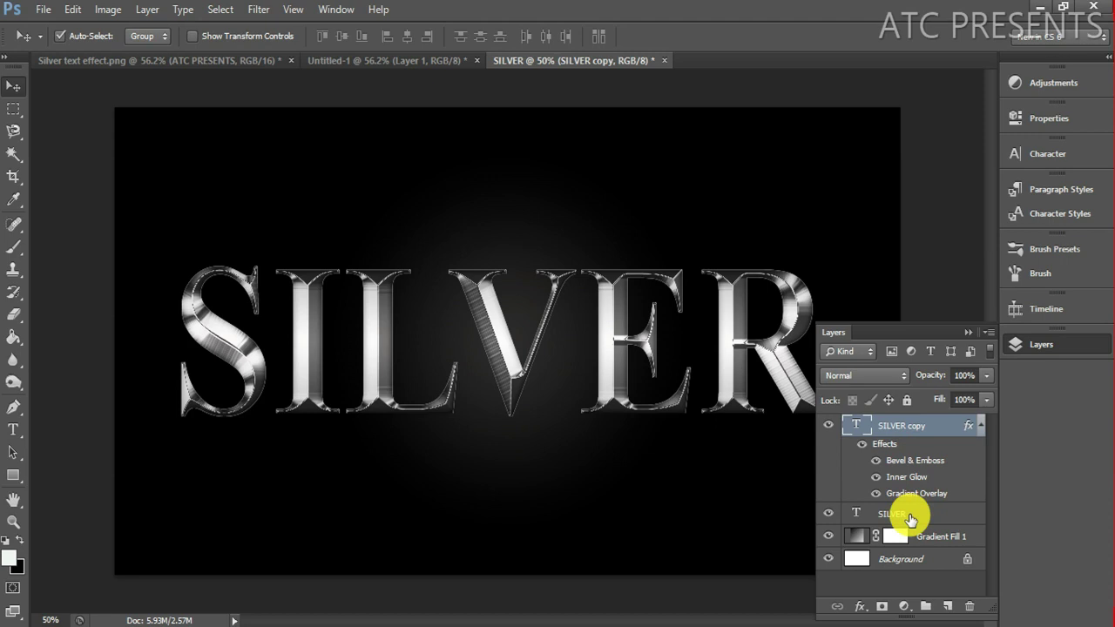
Give the original SILVER text layer a 5 px Stroke with a Gradient fill in Reflected style.
click(910, 520)
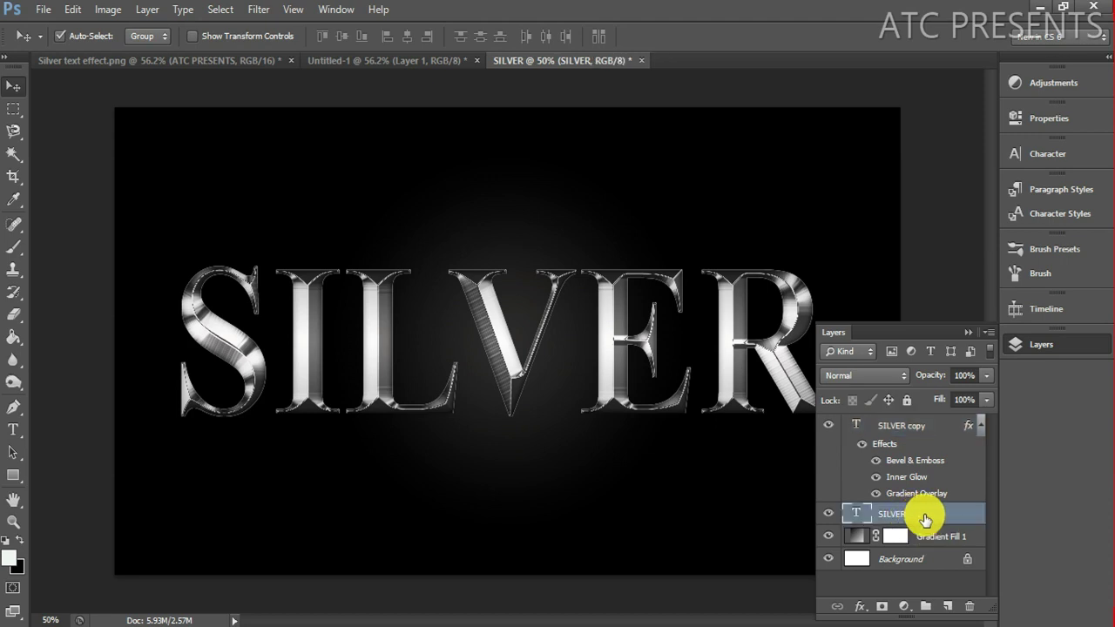
double_click(926, 520)
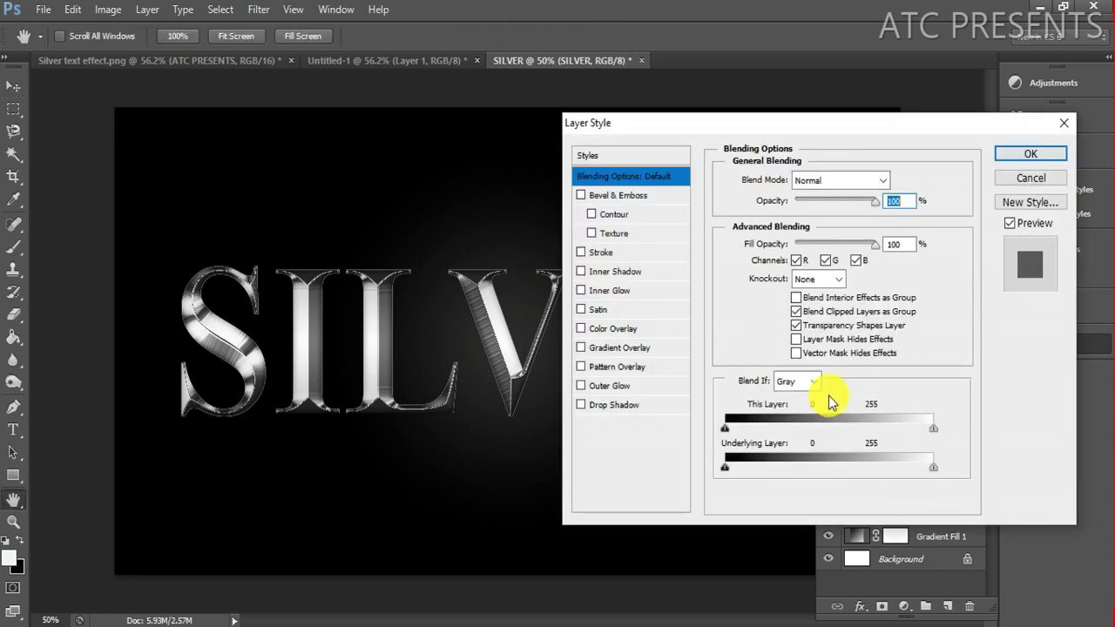
click(600, 253)
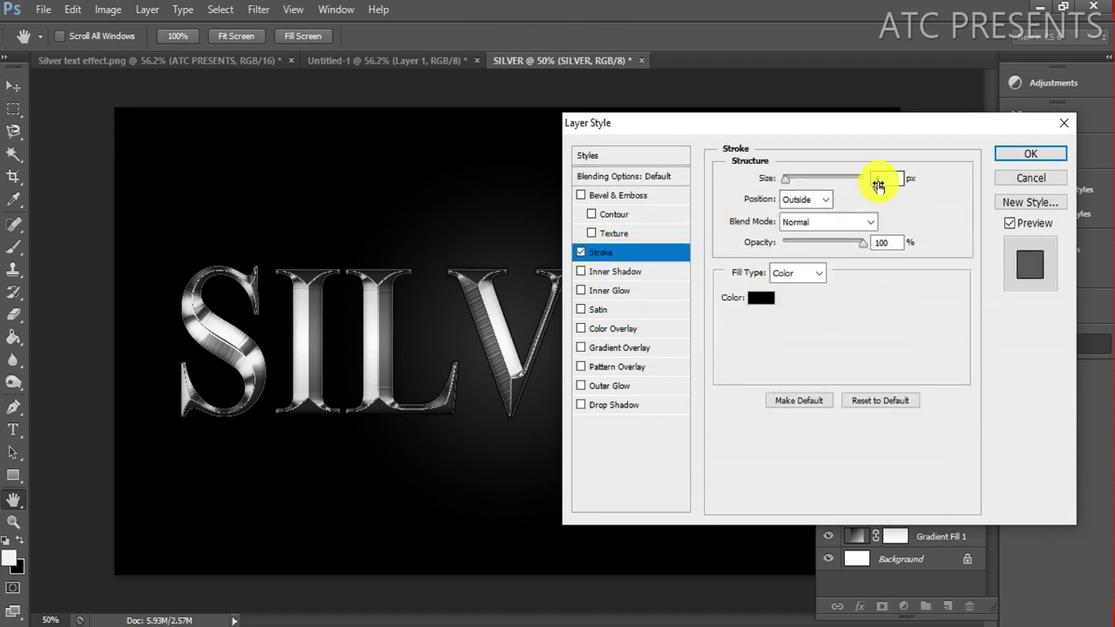
double_click(879, 178)
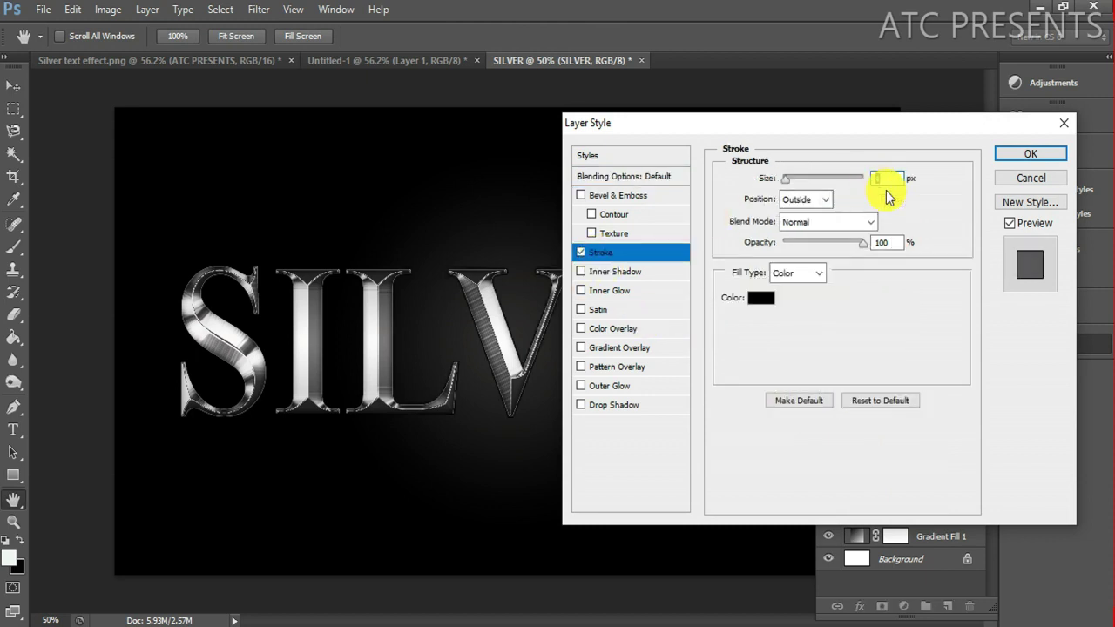
text(5)
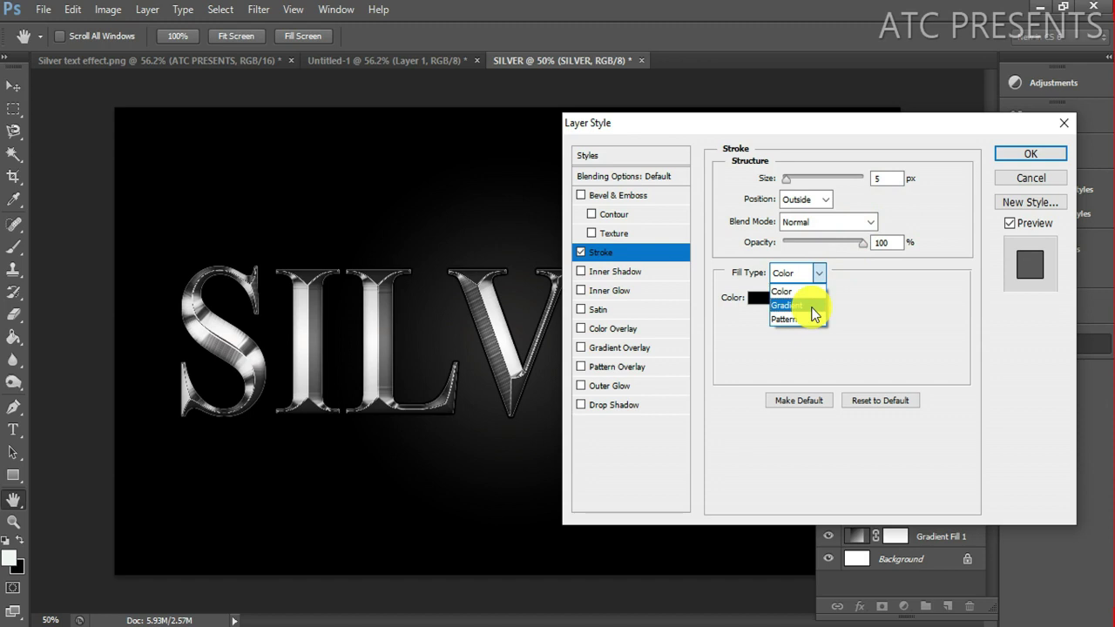
click(814, 313)
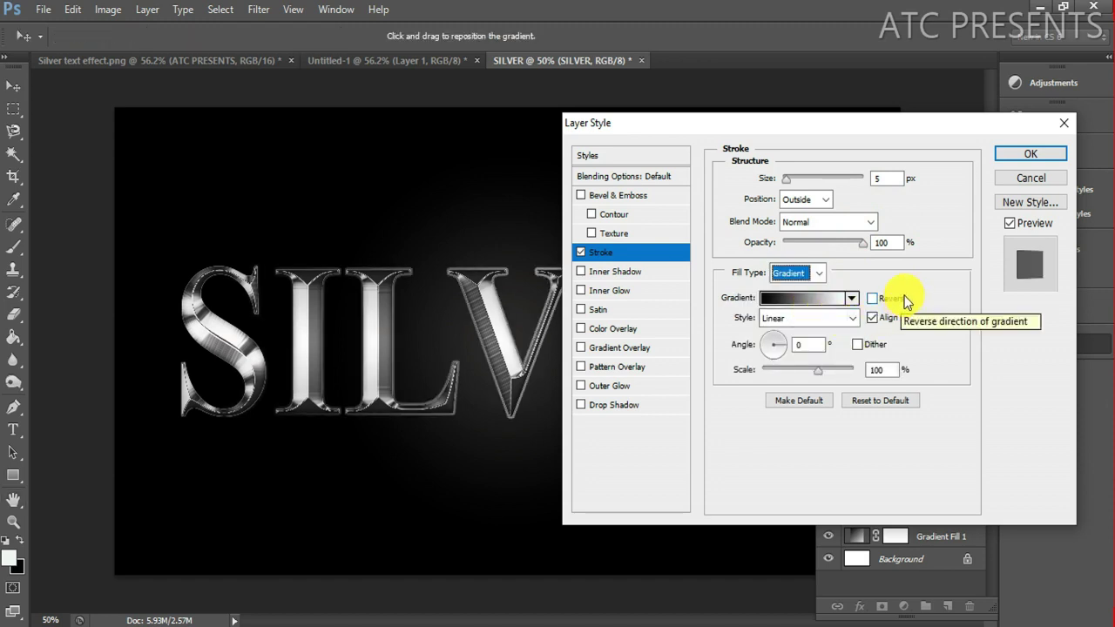
click(852, 318)
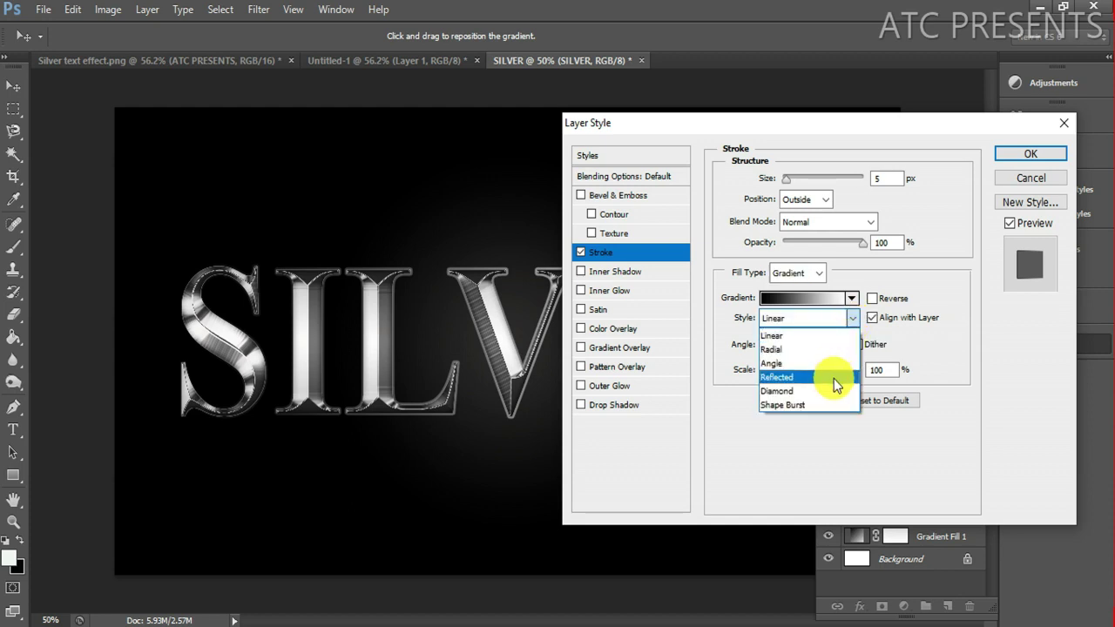
click(833, 378)
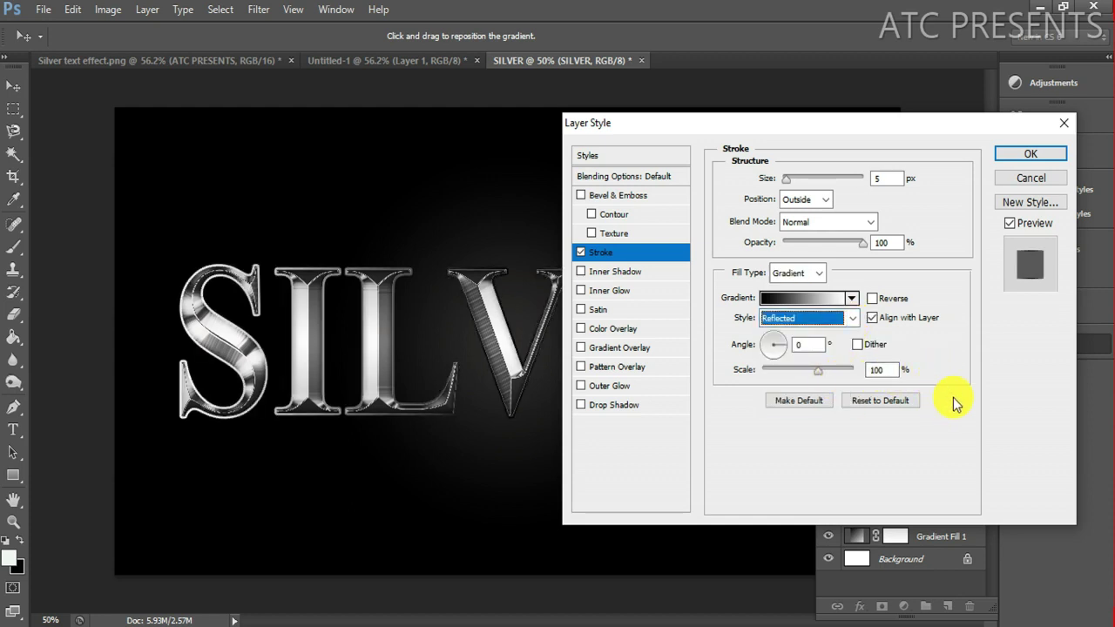
Add a Stroke Emboss bevel to the original SILVER layer with 190% depth and a size of 16 px.
click(627, 196)
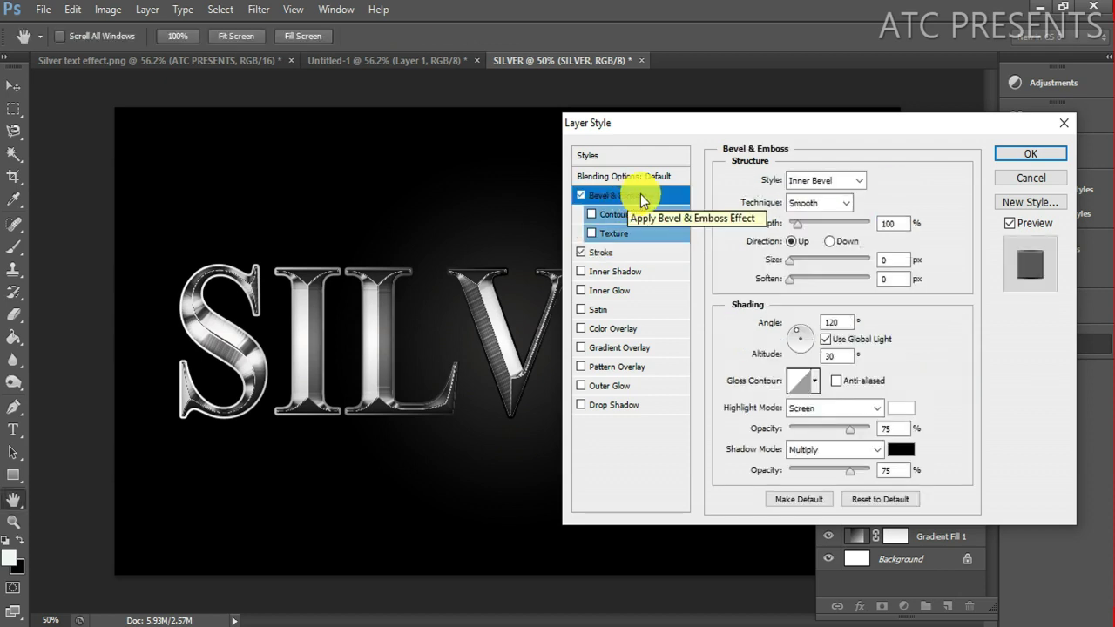
click(852, 183)
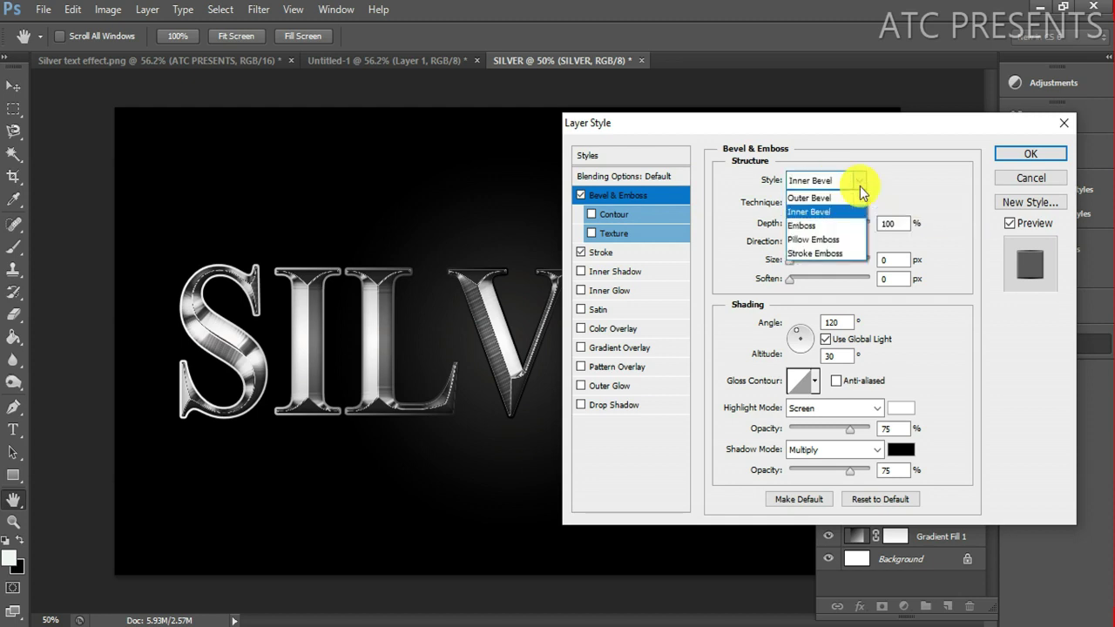
click(842, 253)
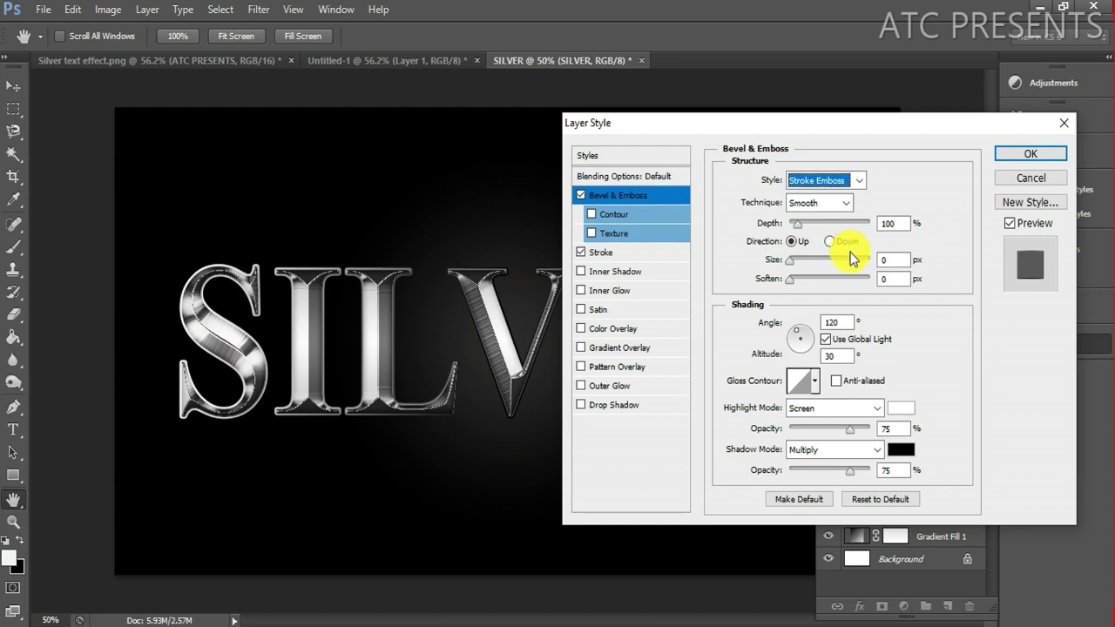
click(894, 223)
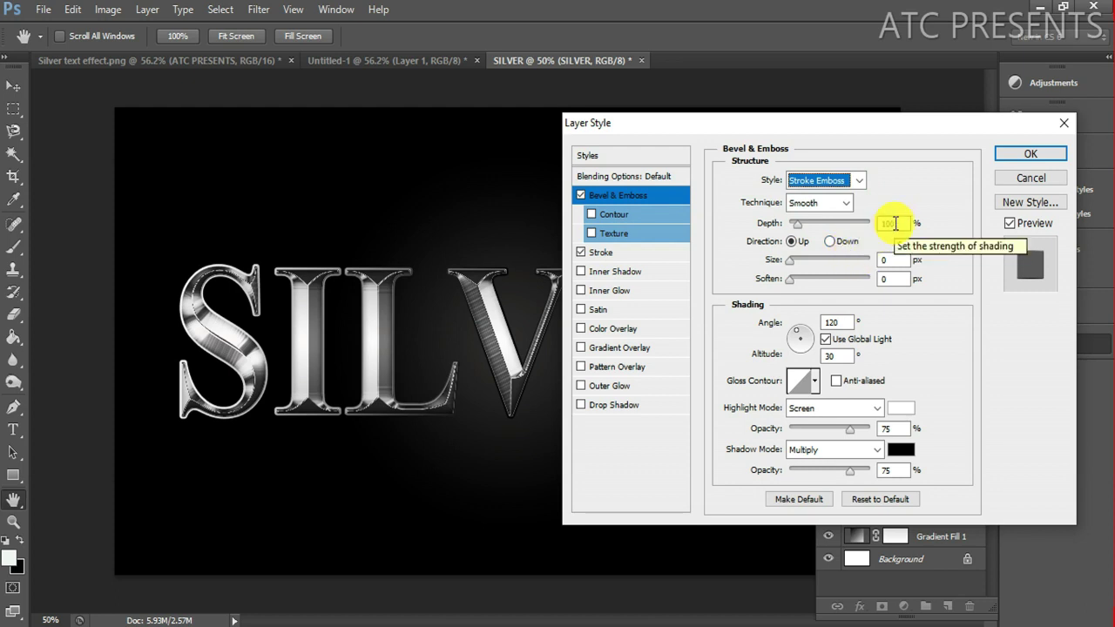
click(895, 223)
text(1)
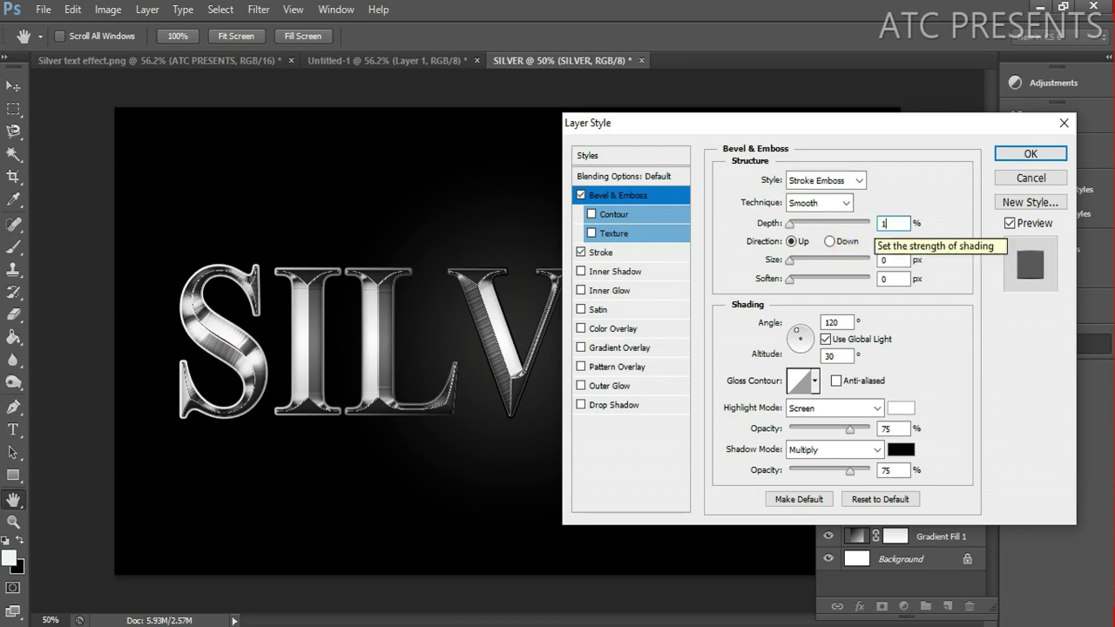
text(90)
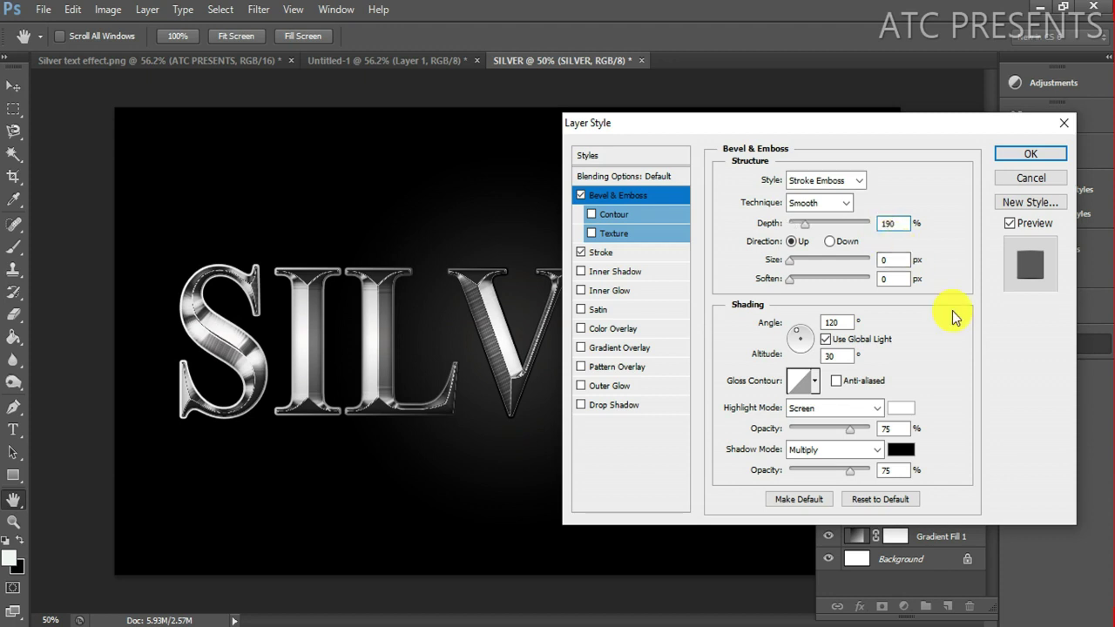
click(962, 277)
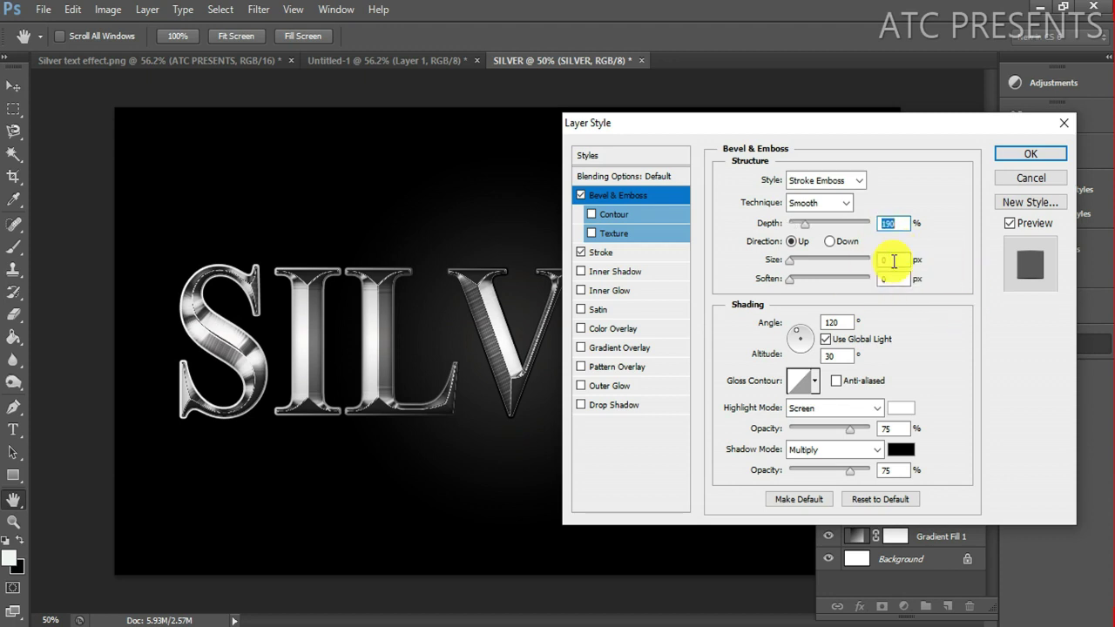
click(882, 259)
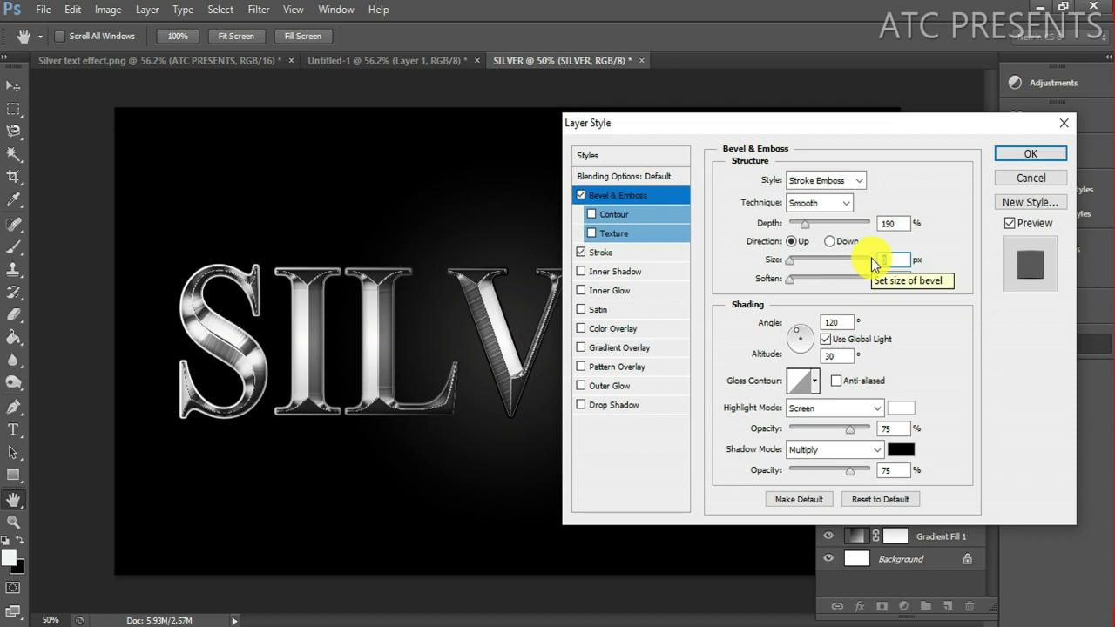
text(16)
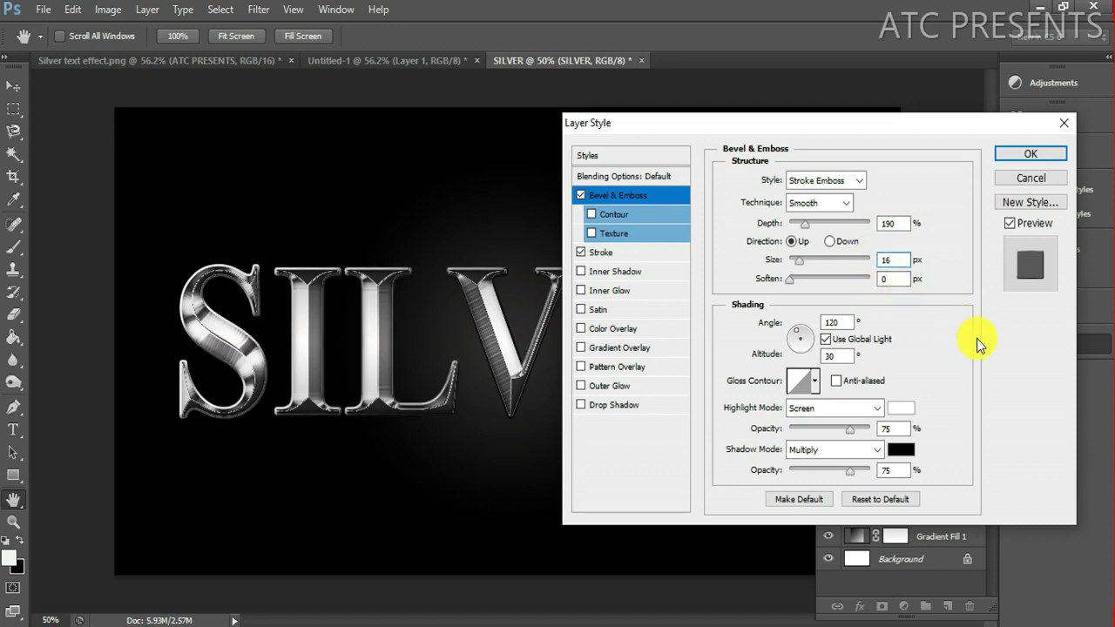
key(Return)
Set the gloss contour of the SILVER layer's stroke emboss to Ring - Double.
click(817, 384)
click(780, 449)
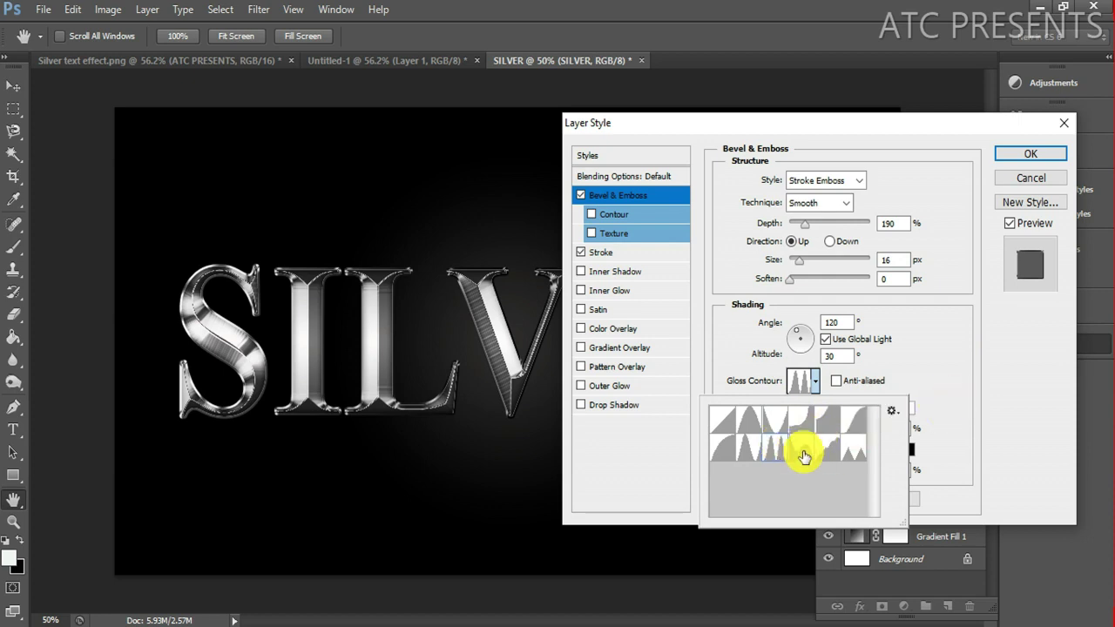
click(941, 371)
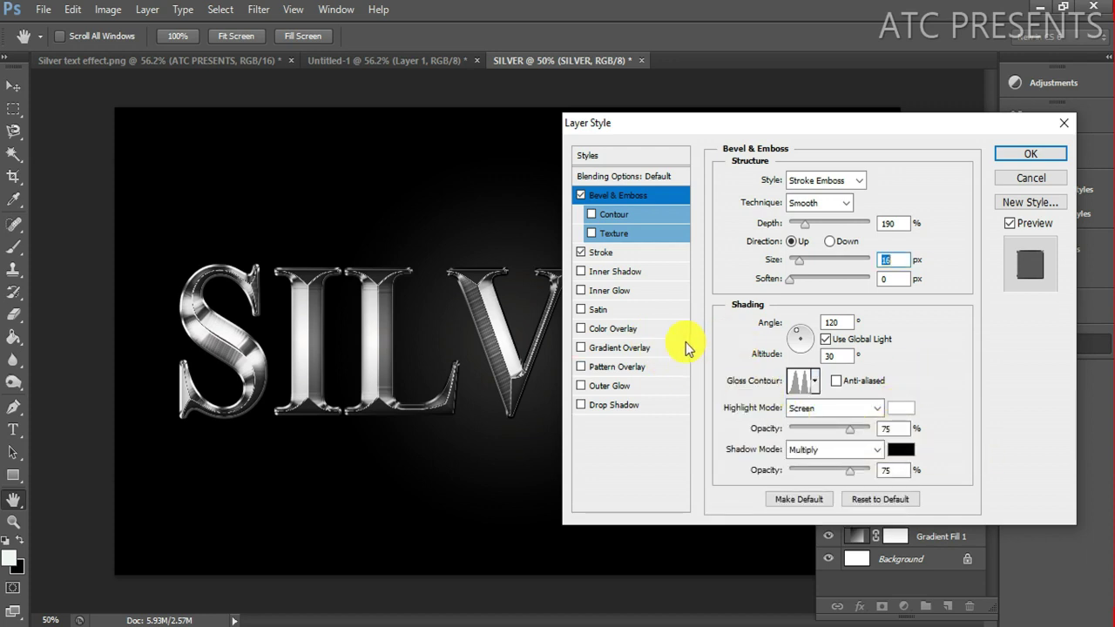
Add a black Outer Glow at 50% opacity with a size of 20 px and apply the layer style.
click(614, 386)
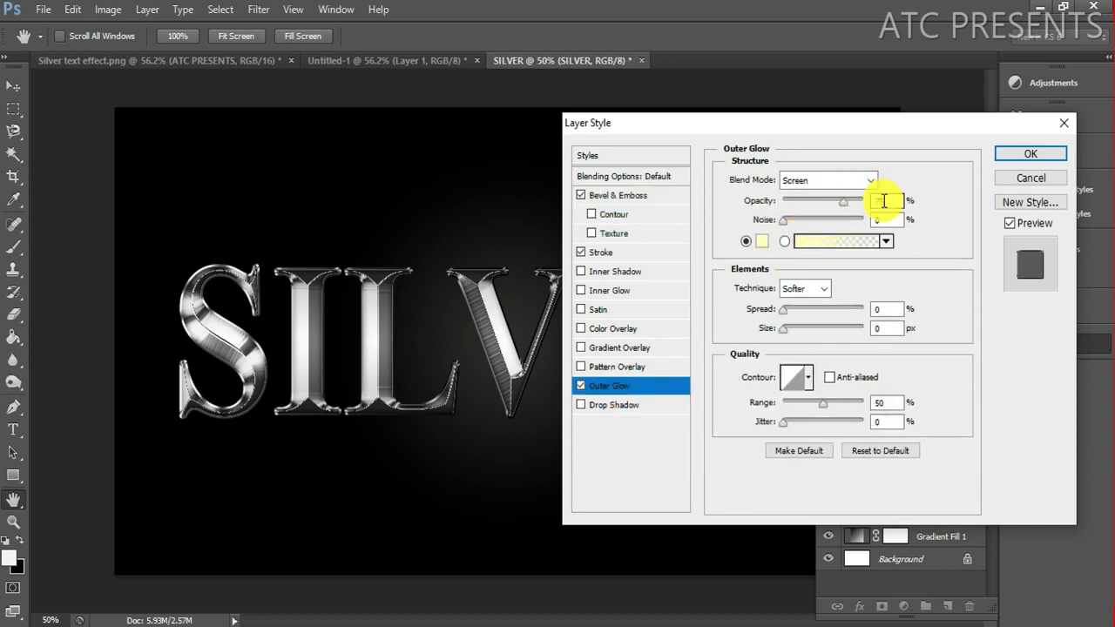
drag(884, 201, 873, 203)
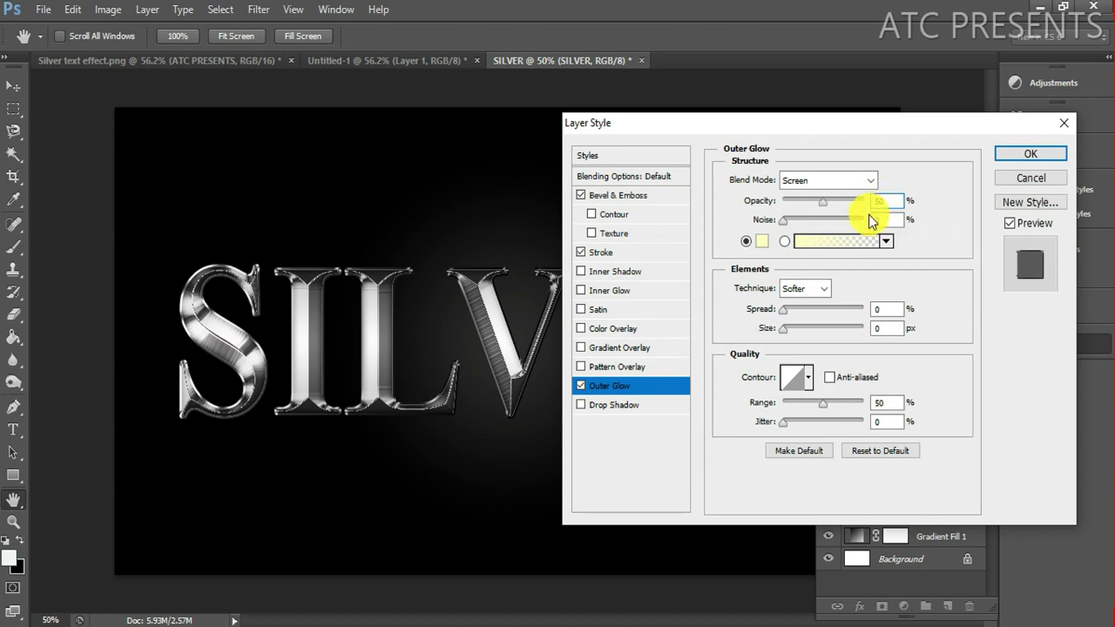
text(50)
click(762, 243)
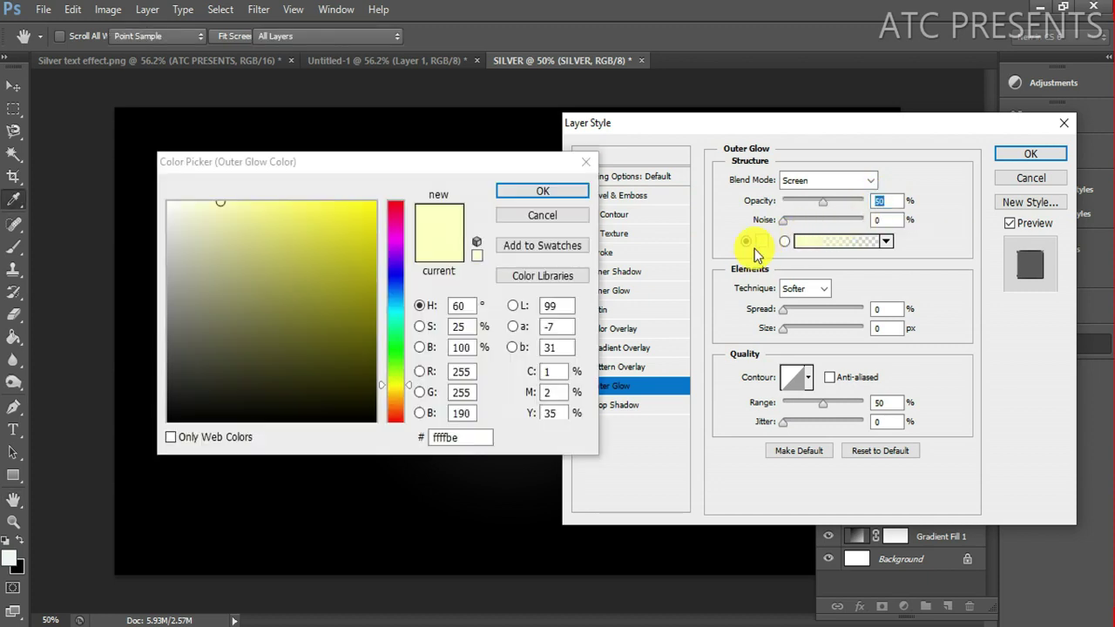
text(00000)
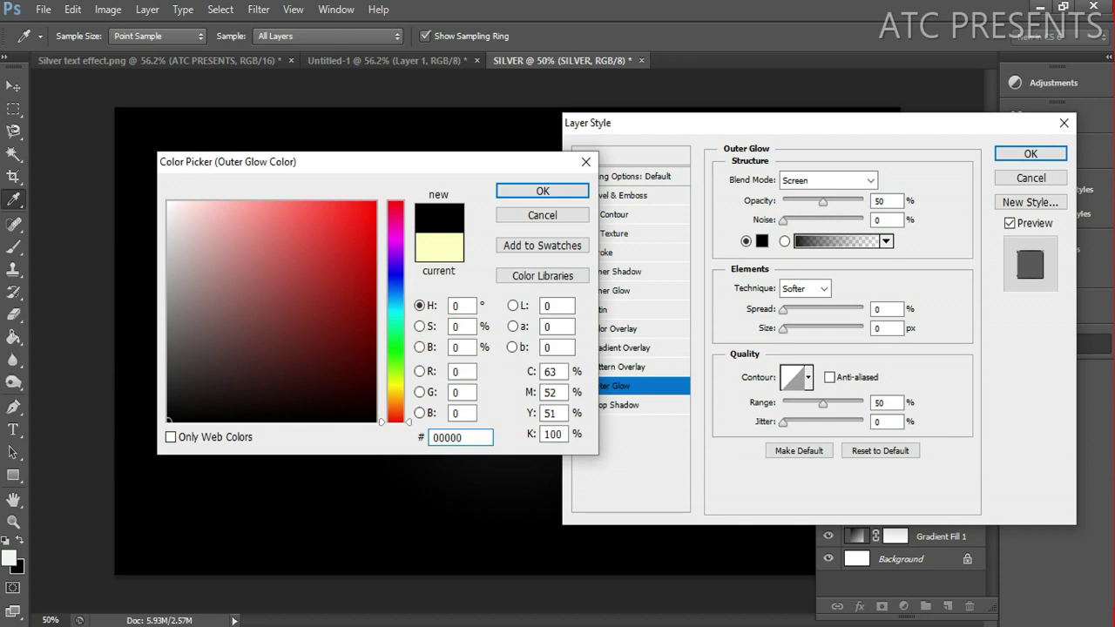
click(534, 191)
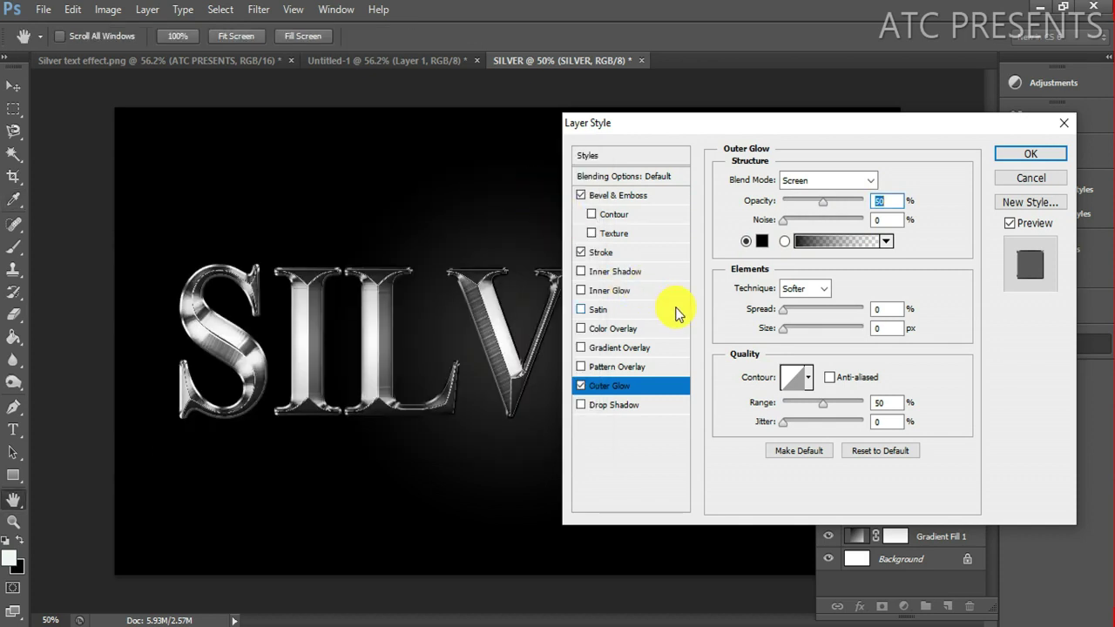
click(874, 328)
text(20)
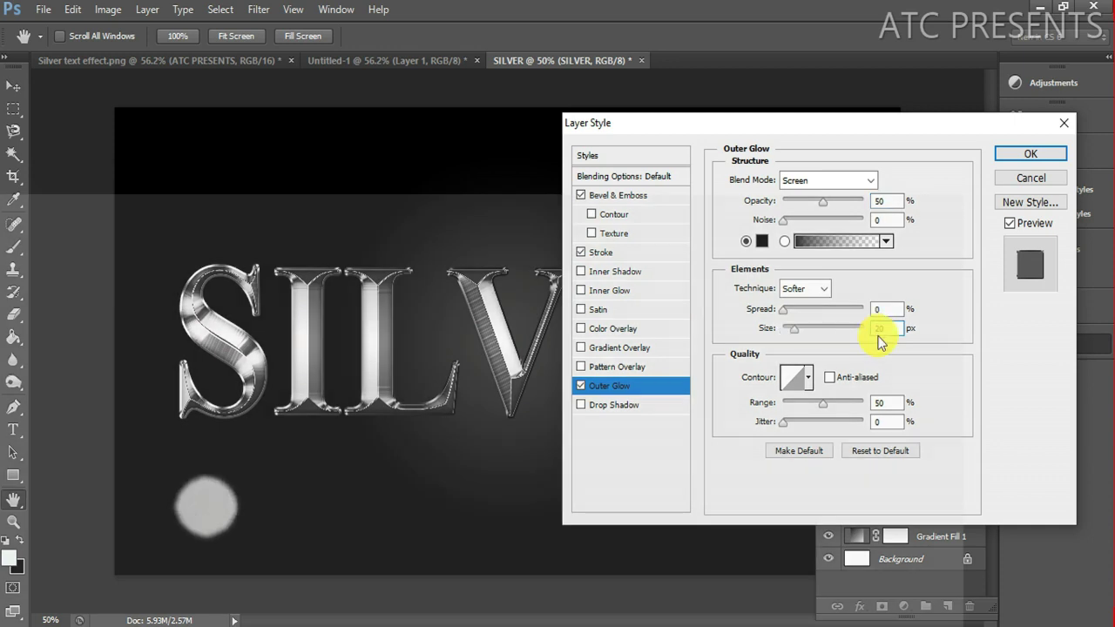
click(1026, 157)
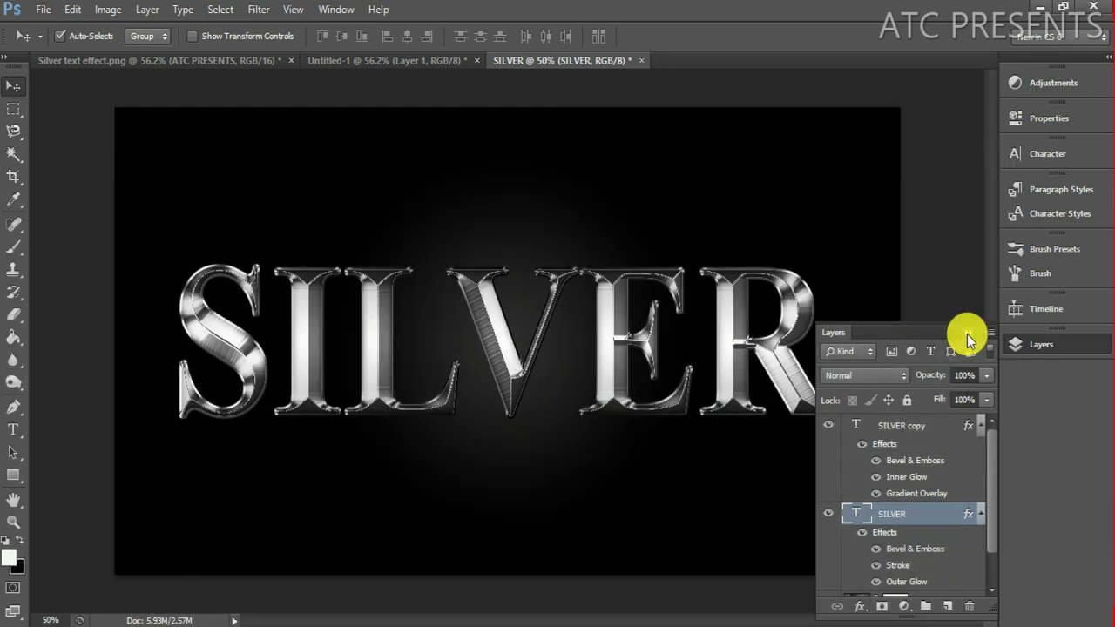
Merge the SILVER copy and SILVER text layers into a single layer.
click(969, 332)
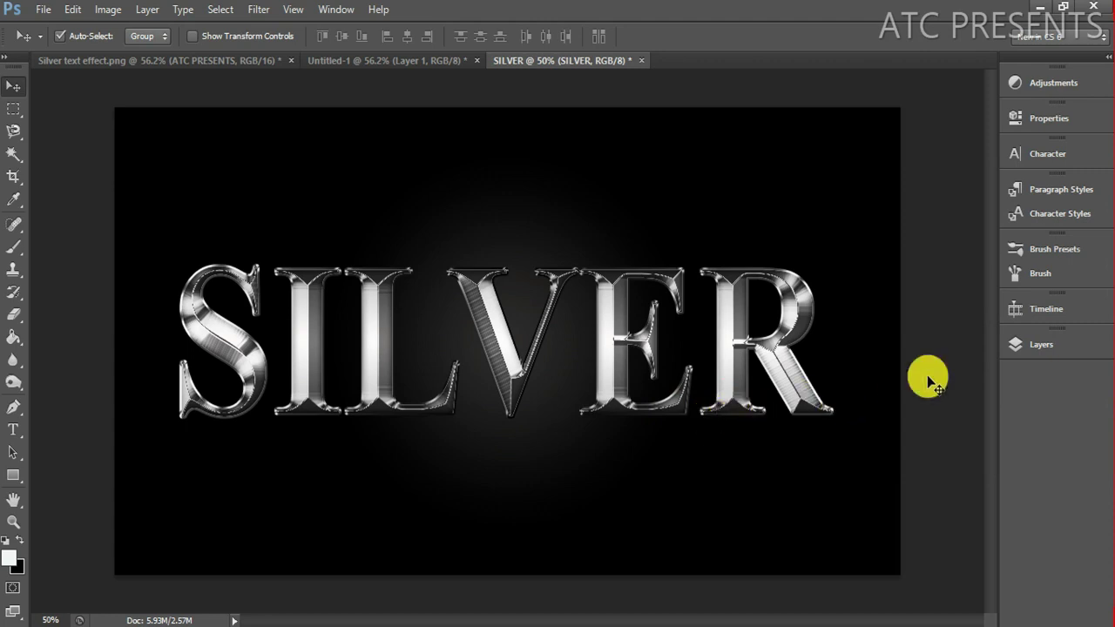
click(1019, 347)
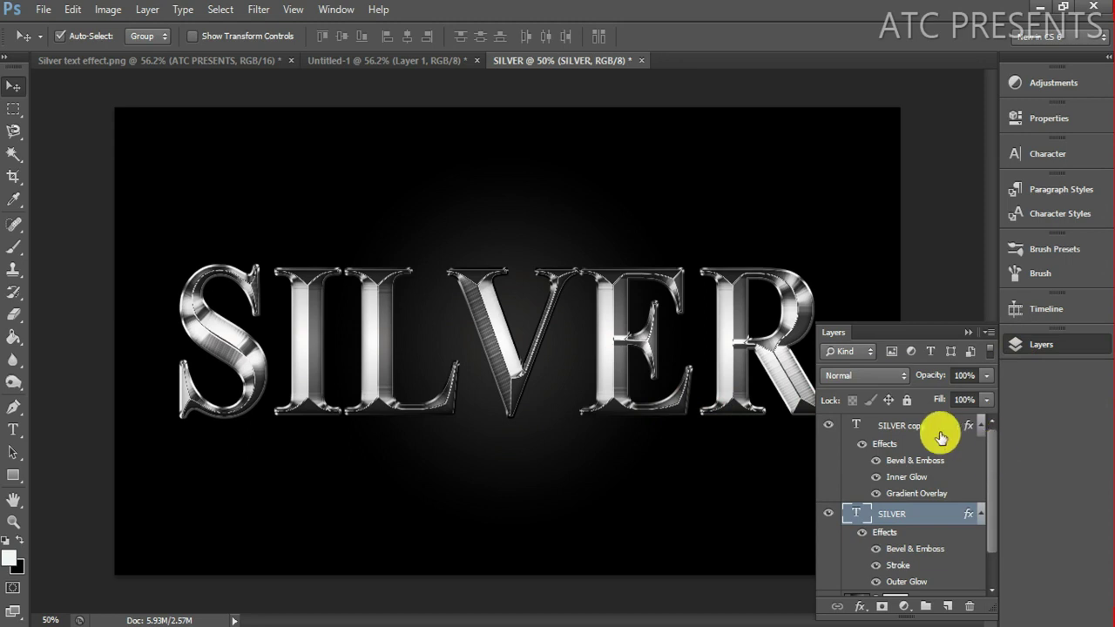
shift+click(915, 425)
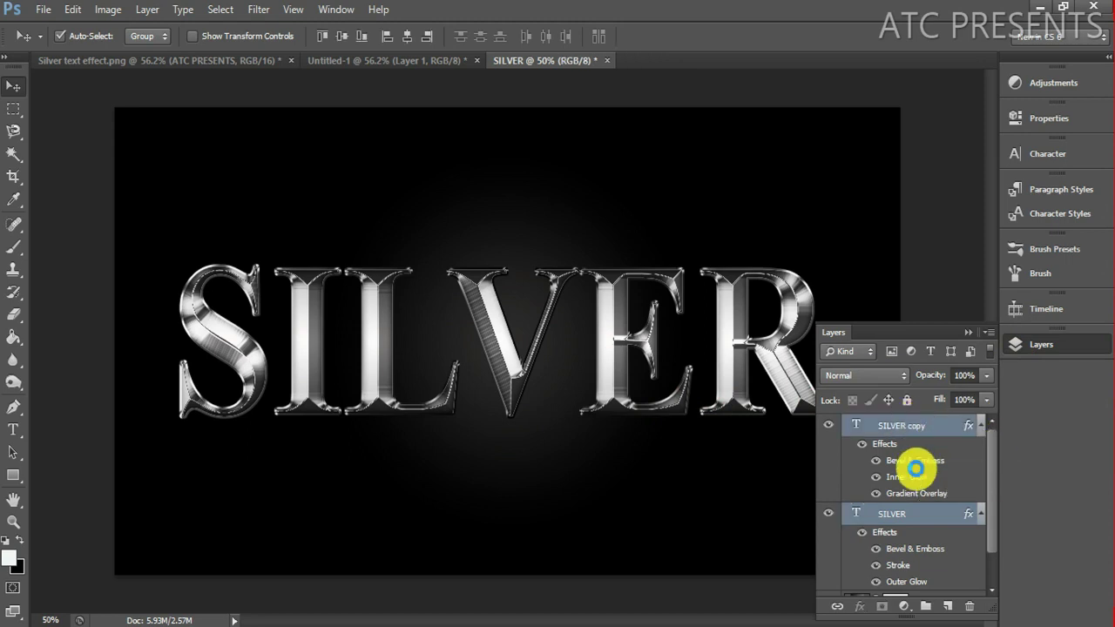
key(ctrl+e)
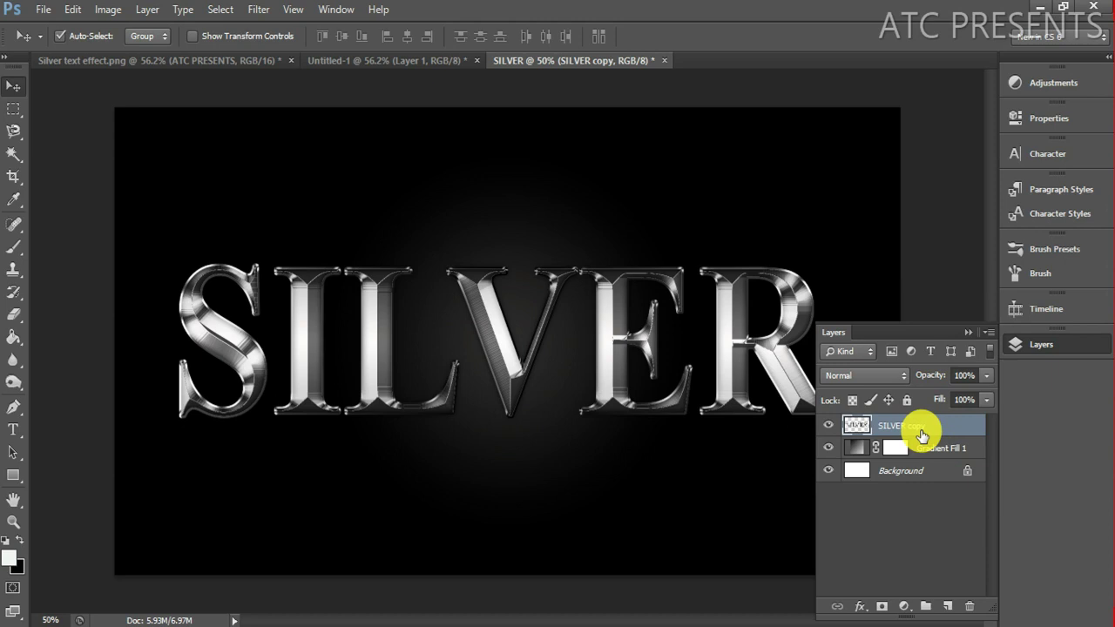
Duplicate the merged SILVER layer and flip the duplicate vertically with Free Transform.
key(ctrl+j)
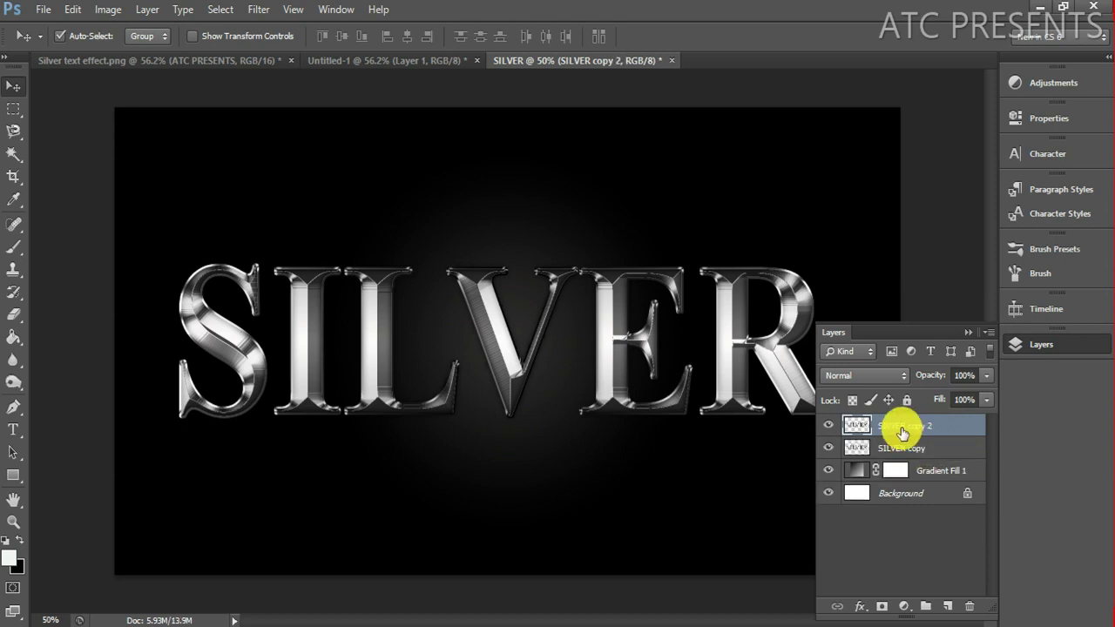
key(ctrl+t)
right_click(598, 321)
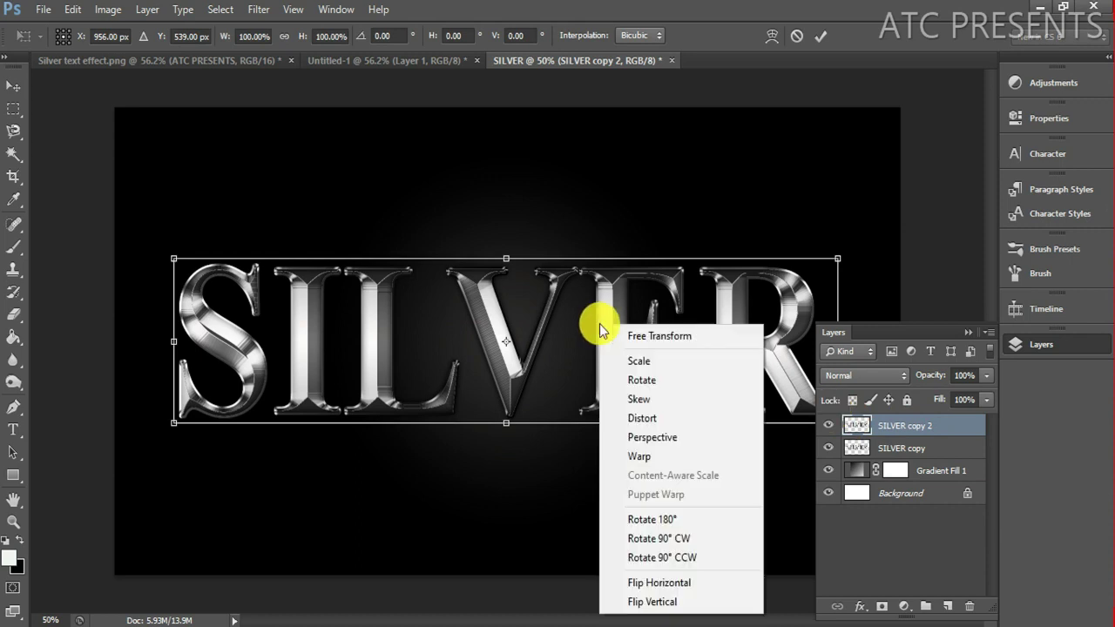
click(652, 601)
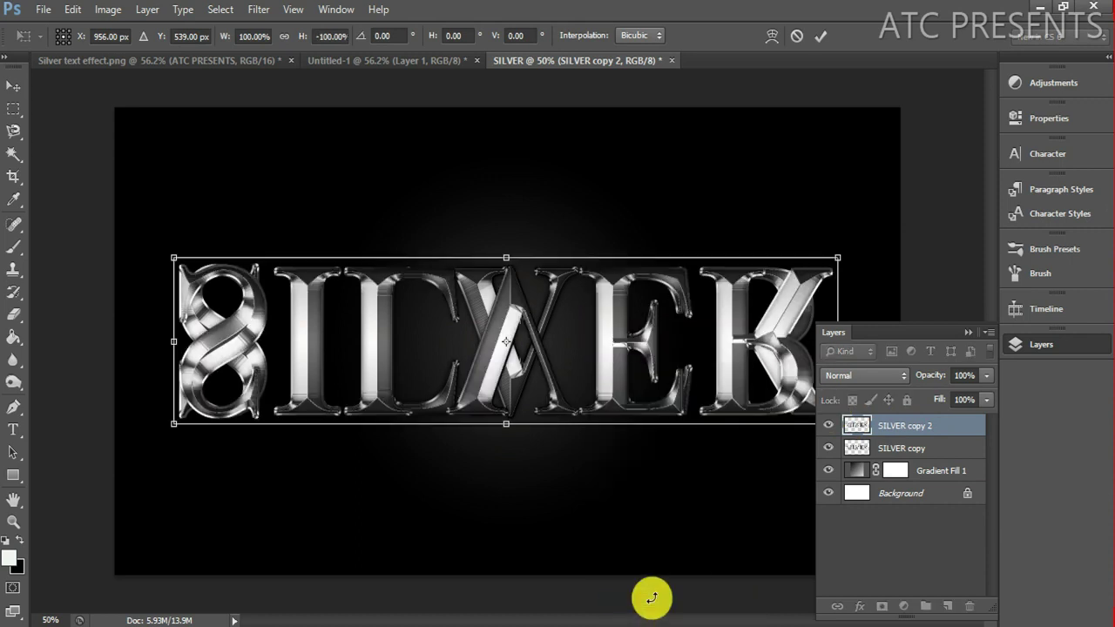
Move the flipped duplicate straight down to mirror the word from its base, and commit the transform.
drag(548, 386, 547, 397)
drag(511, 314, 508, 464)
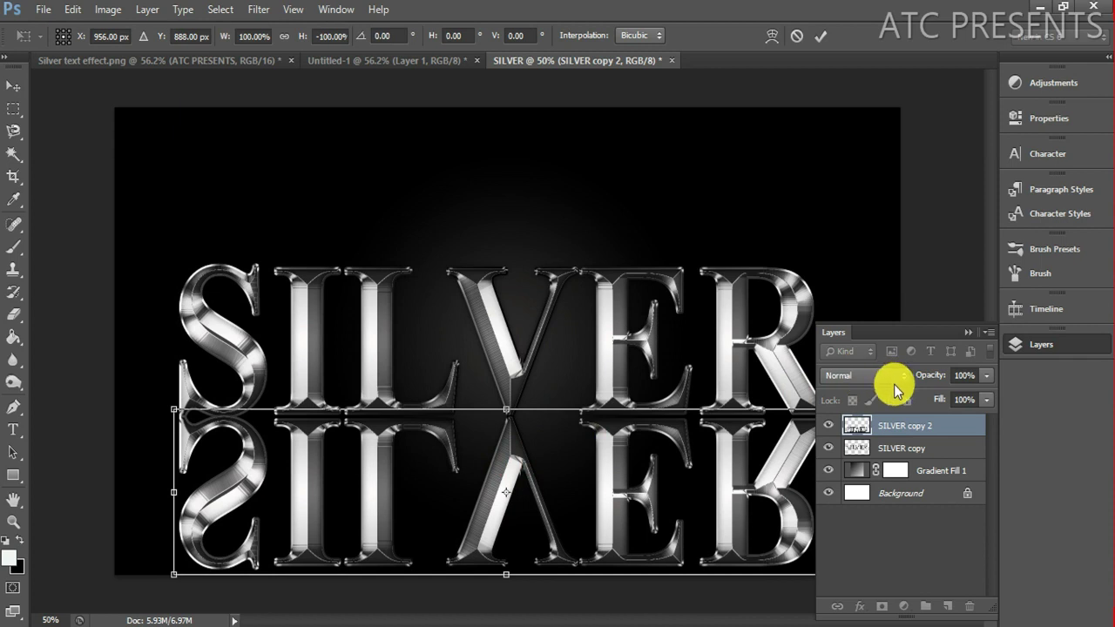
key(Return)
Fade the reflection layer by lowering its opacity to 14% and its fill to 30%.
click(986, 375)
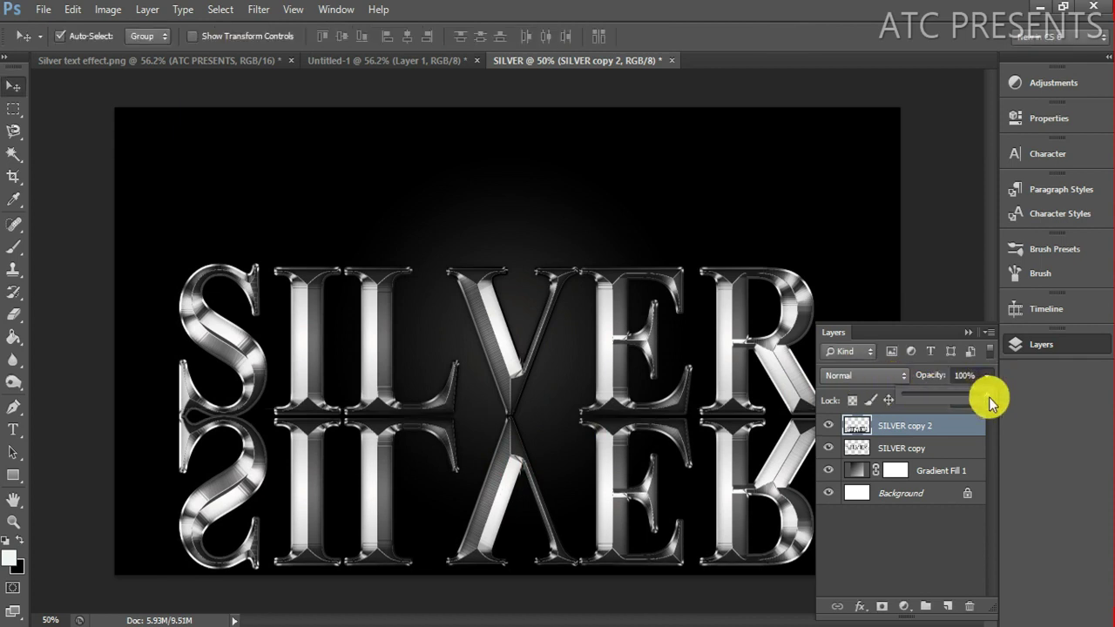
drag(987, 398, 913, 400)
click(988, 399)
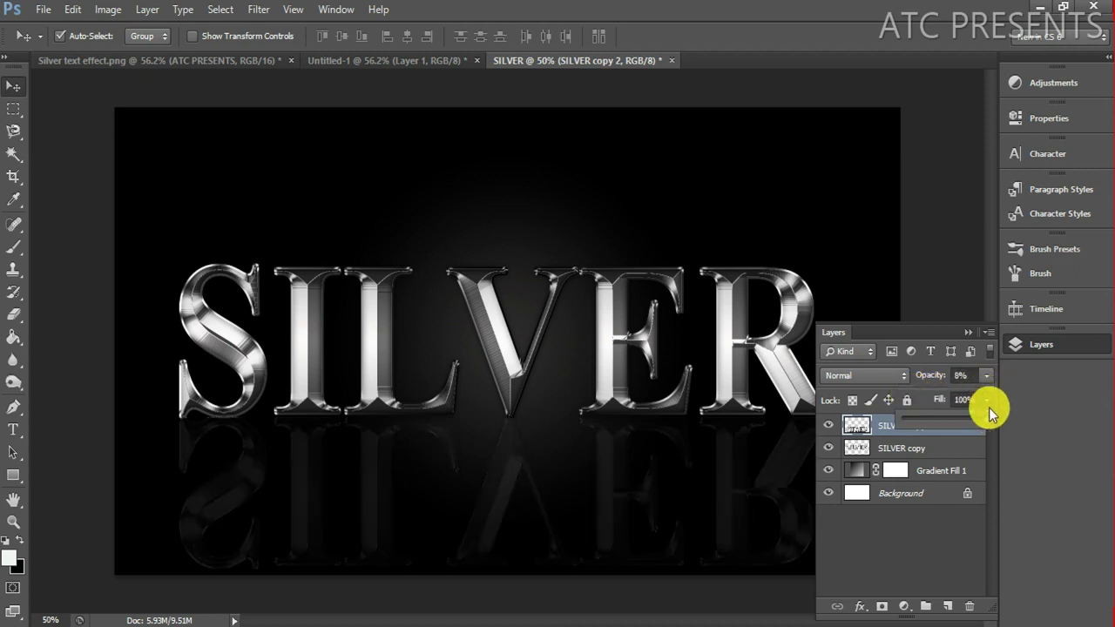
drag(940, 416, 928, 417)
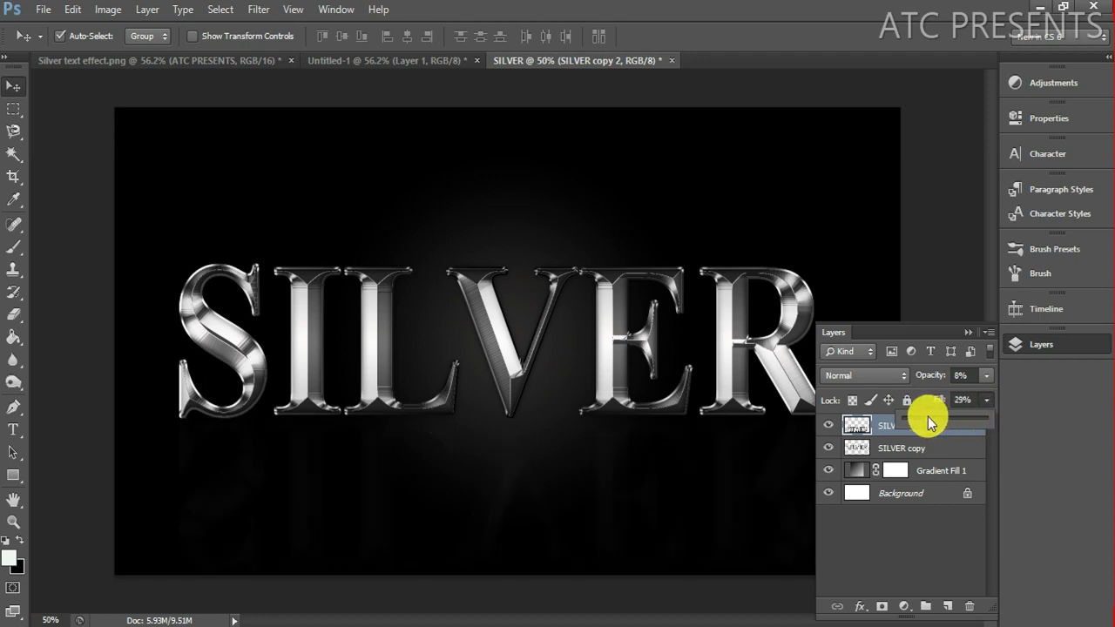
click(987, 376)
drag(913, 398, 921, 399)
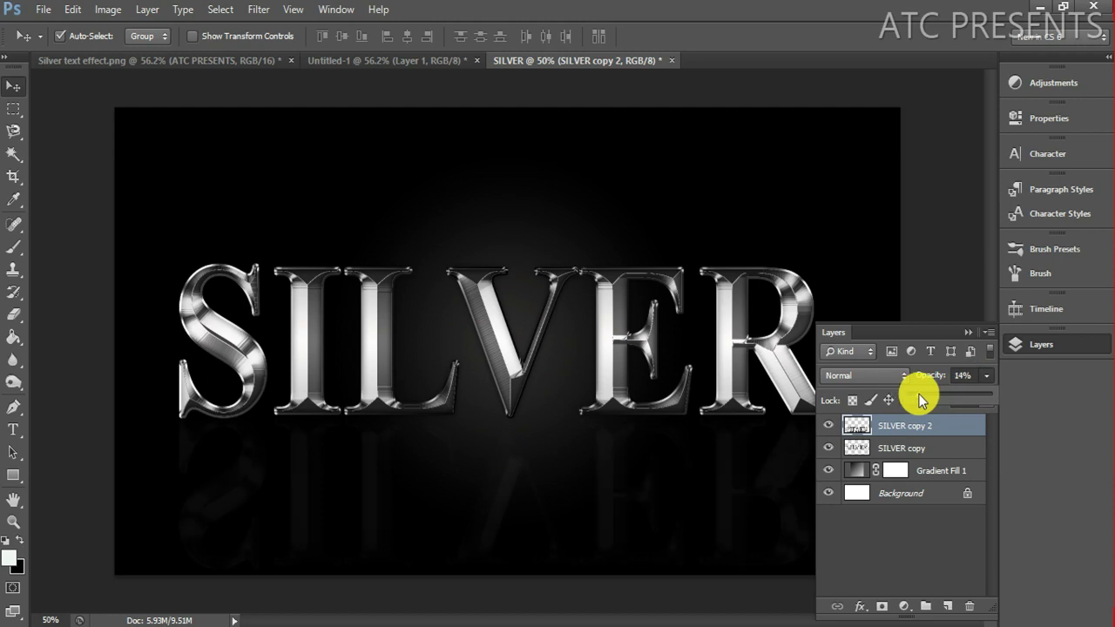
click(992, 417)
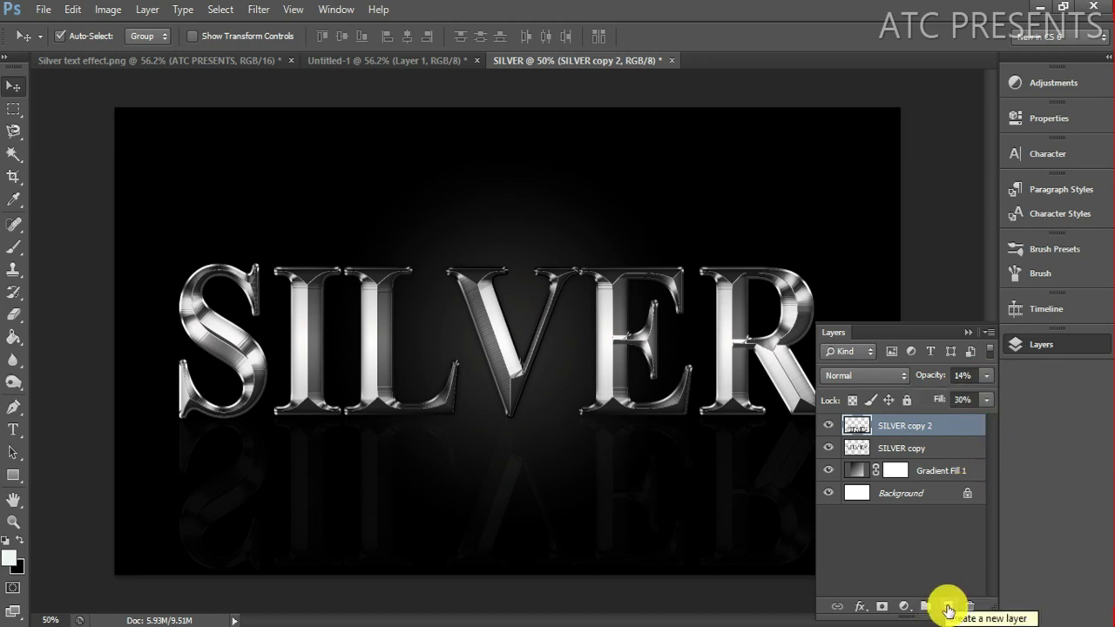
Create a new empty layer directly above the SILVER copy layer and activate the Brush tool.
click(885, 450)
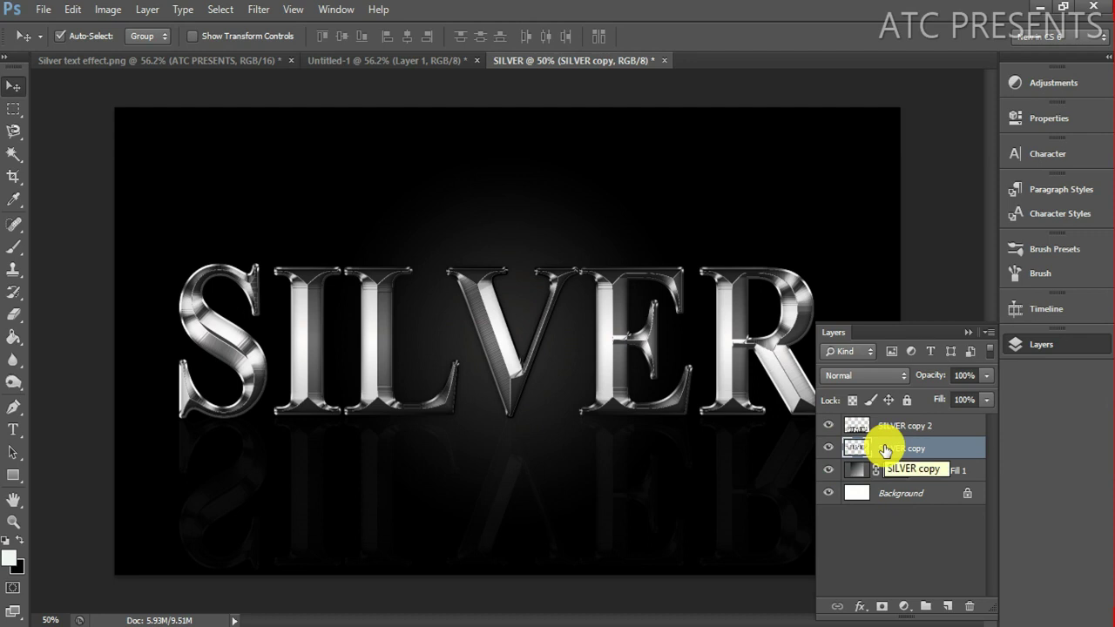
click(947, 606)
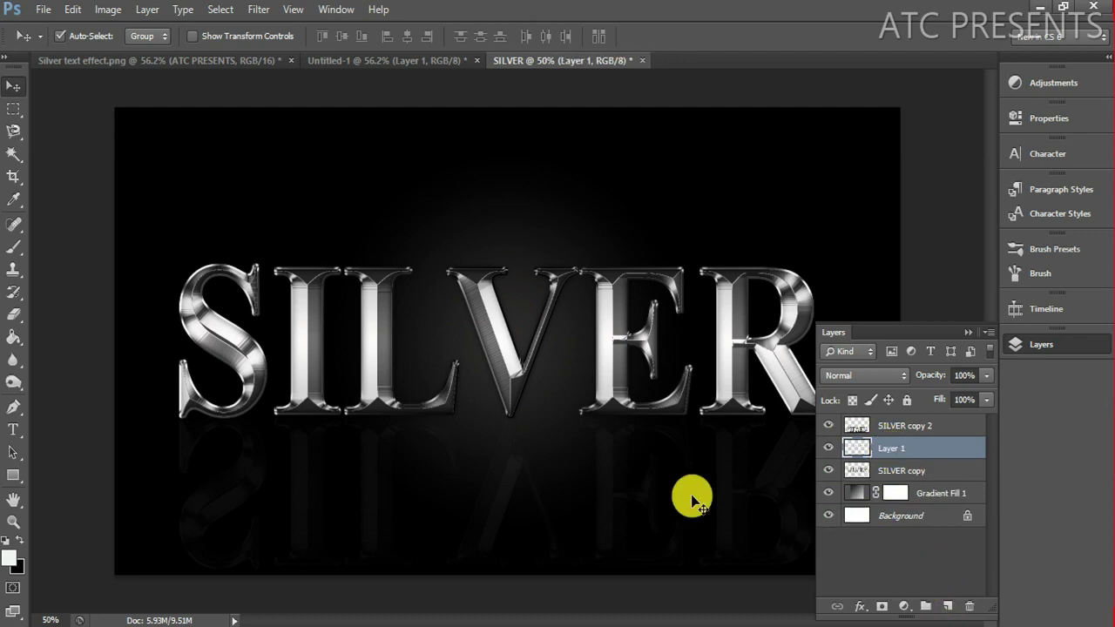
click(13, 247)
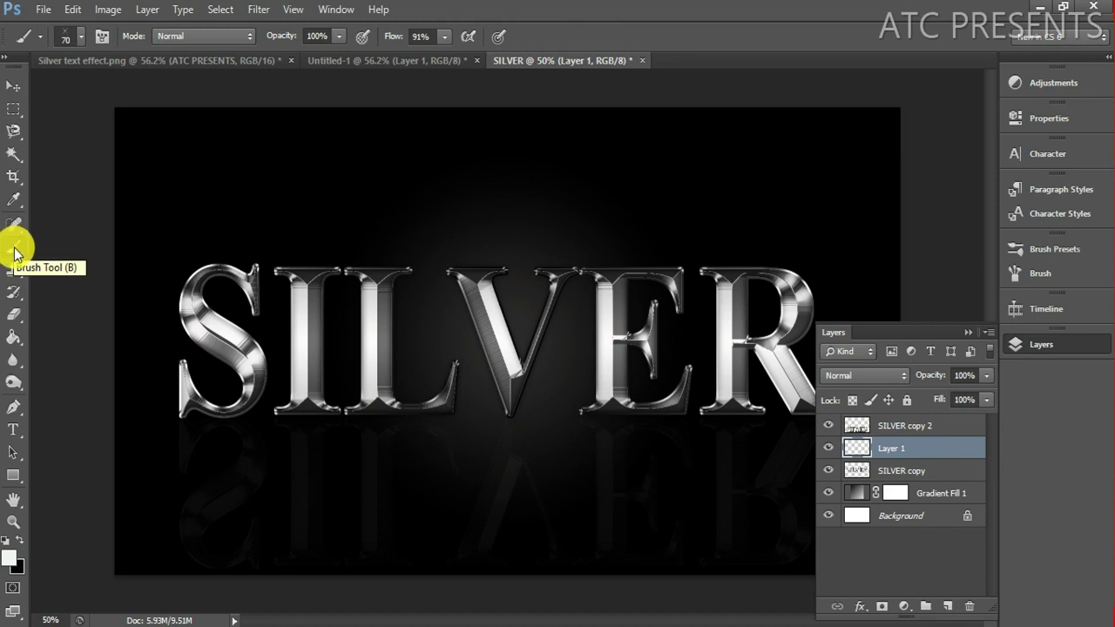
click(966, 332)
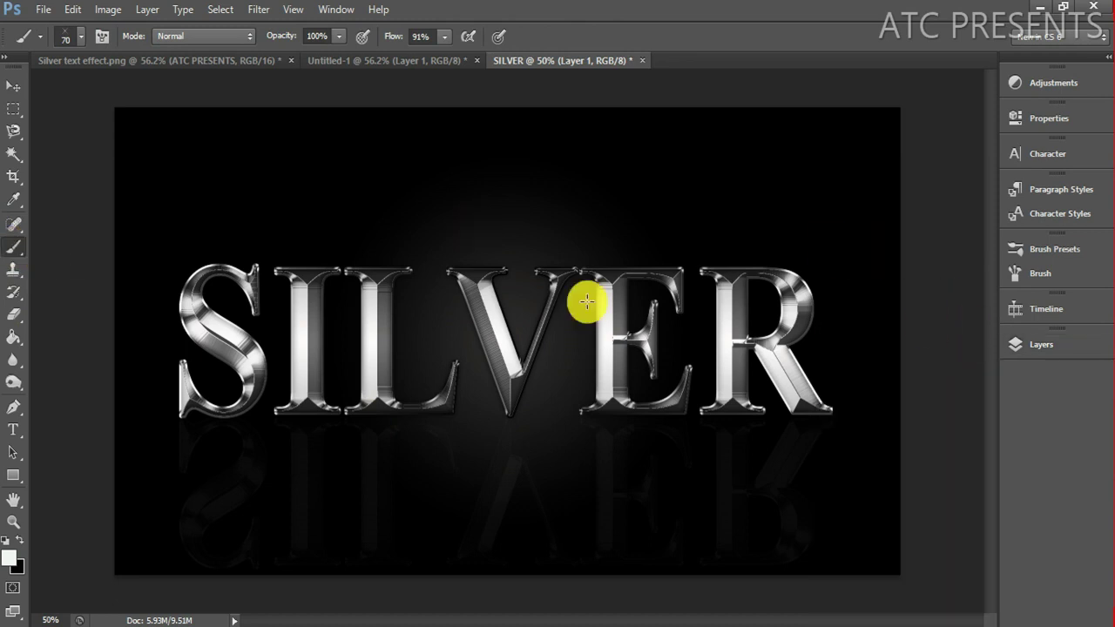
Append the Assorted Brushes set to the brush presets and choose the X-shaped 48 px sparkle brush.
click(81, 38)
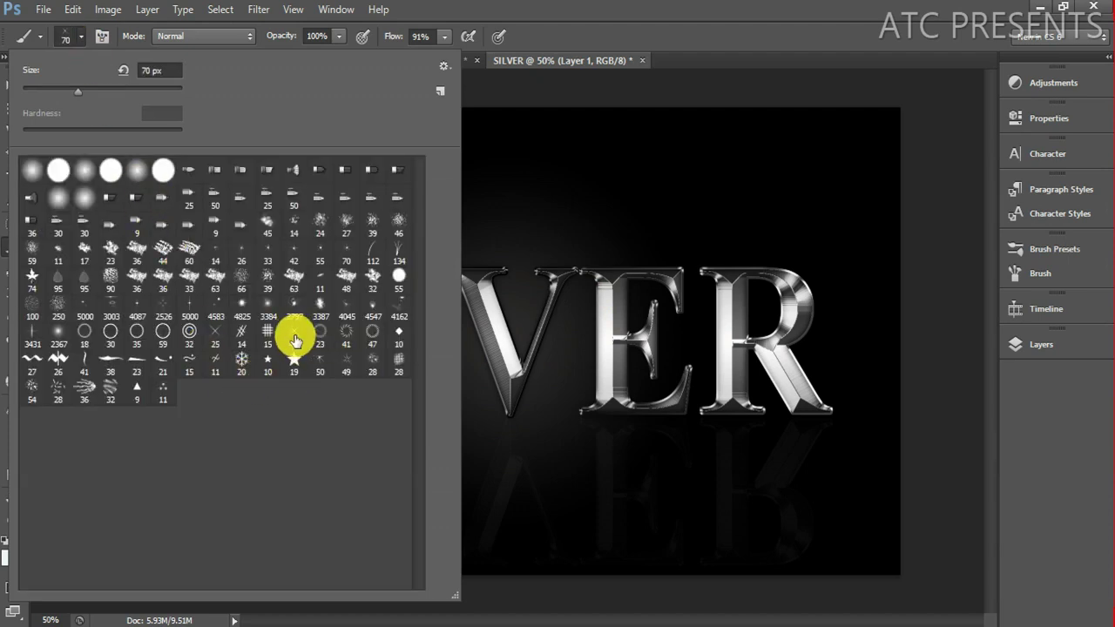
click(445, 70)
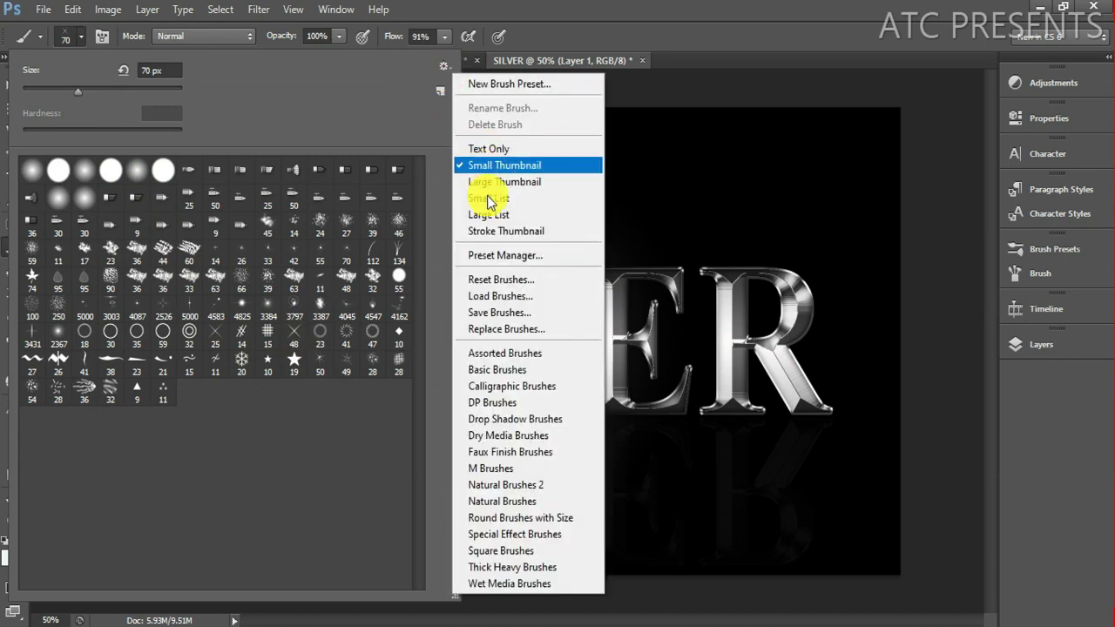
click(503, 357)
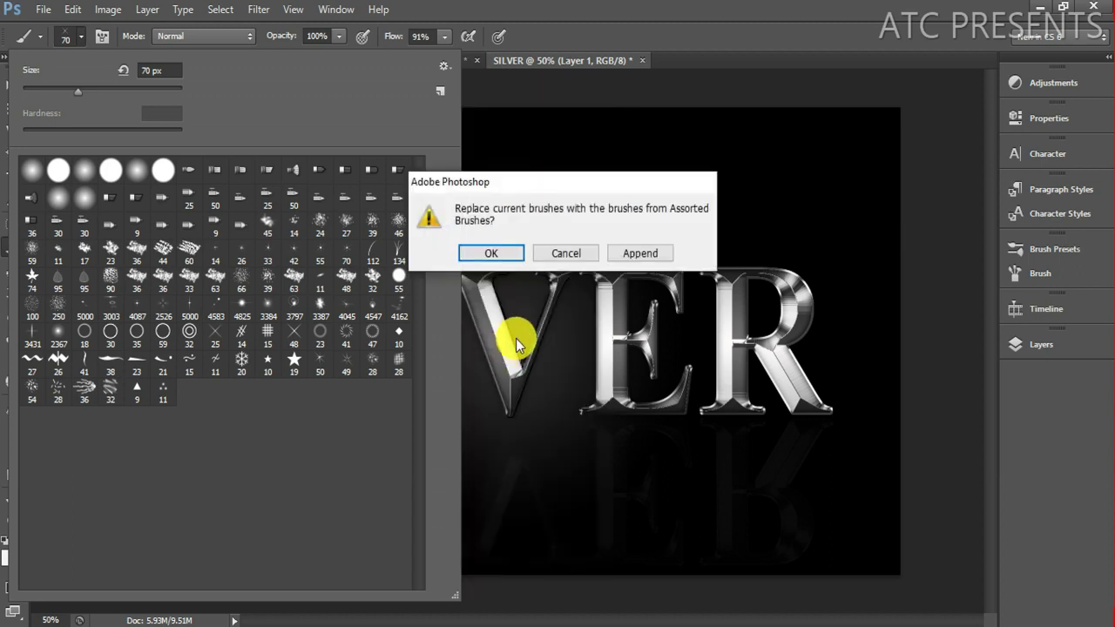
click(637, 255)
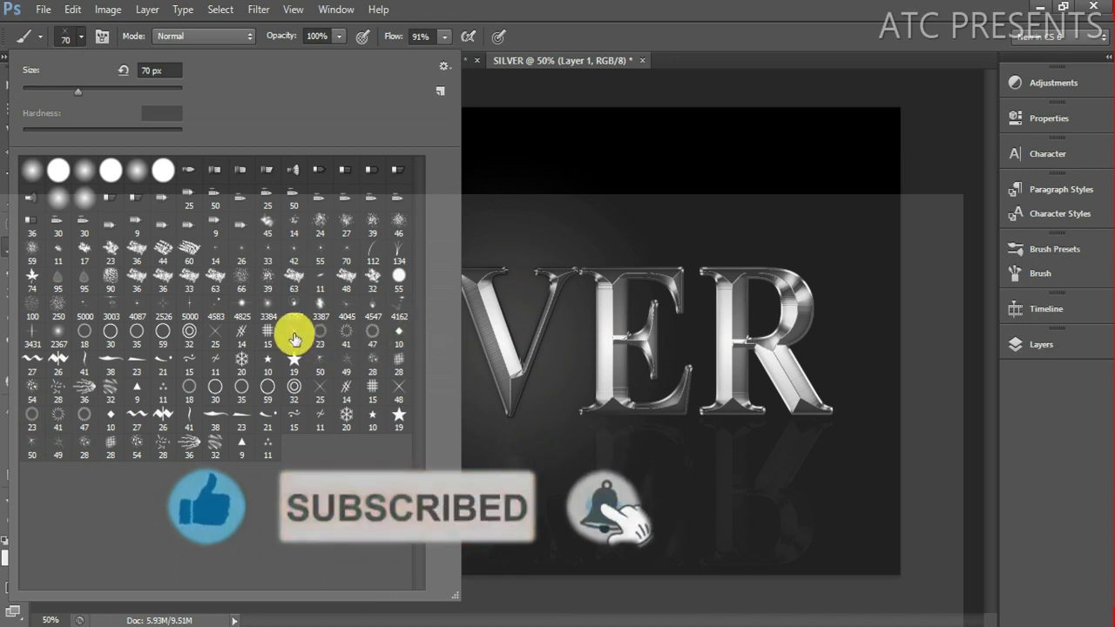
click(294, 335)
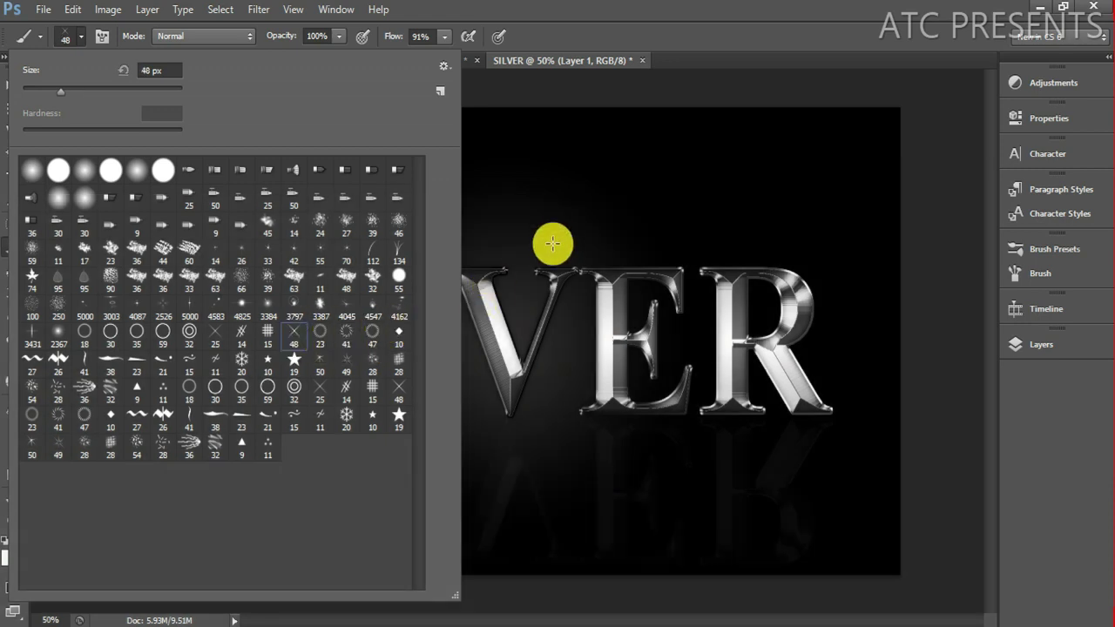
click(728, 66)
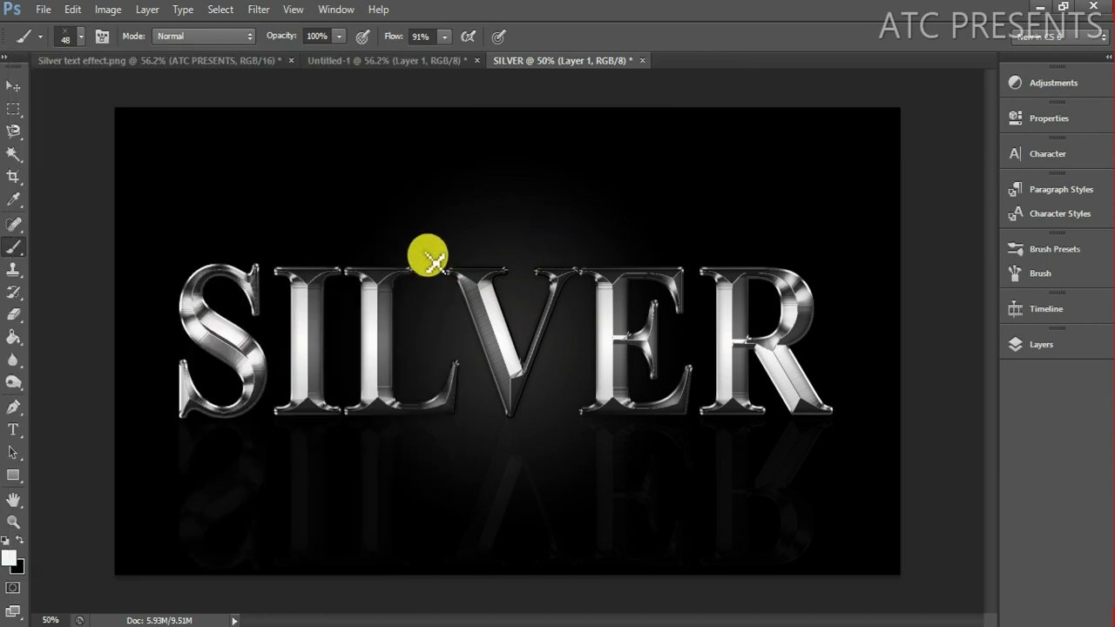
Enlarge the brush to 60 px and stamp white sparkles on the outer tips of the S, L, V, E and R.
click(351, 203)
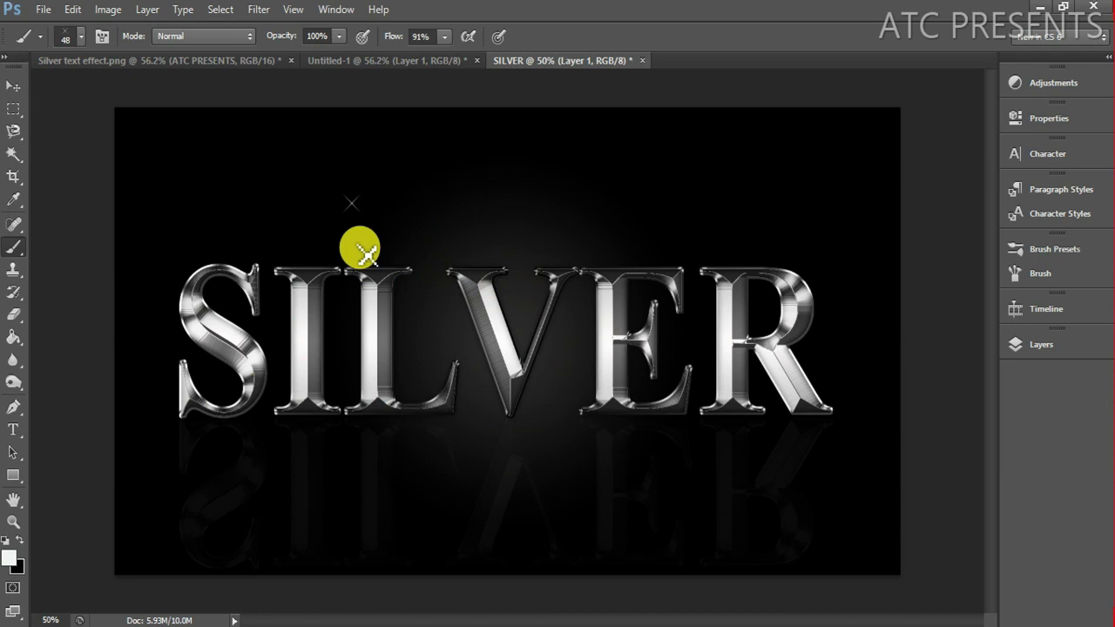
key(ctrl+z)
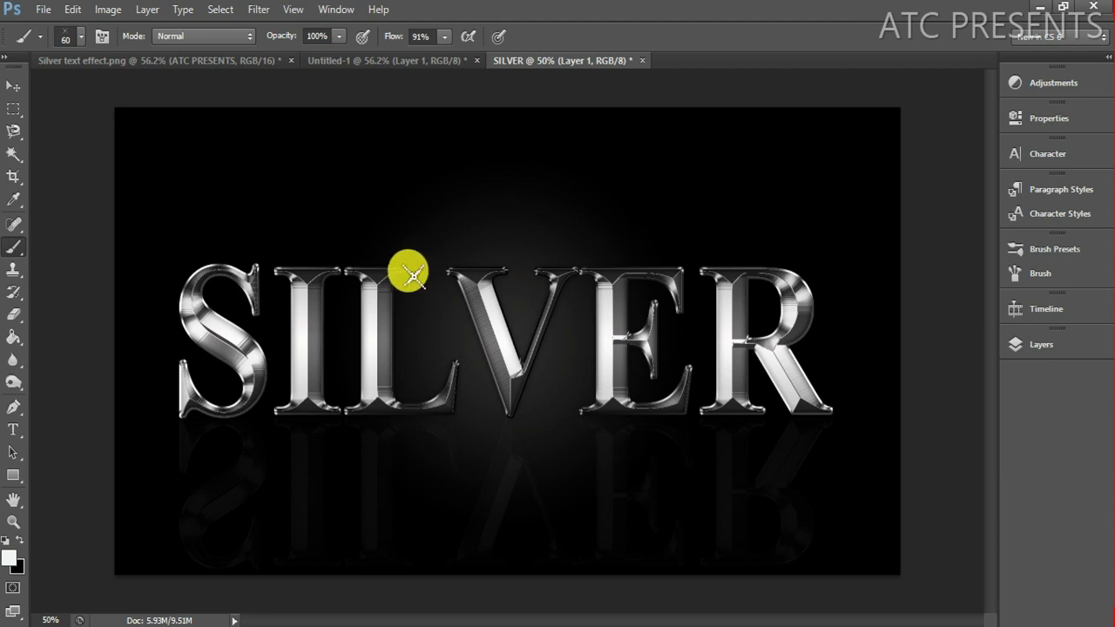
click(261, 271)
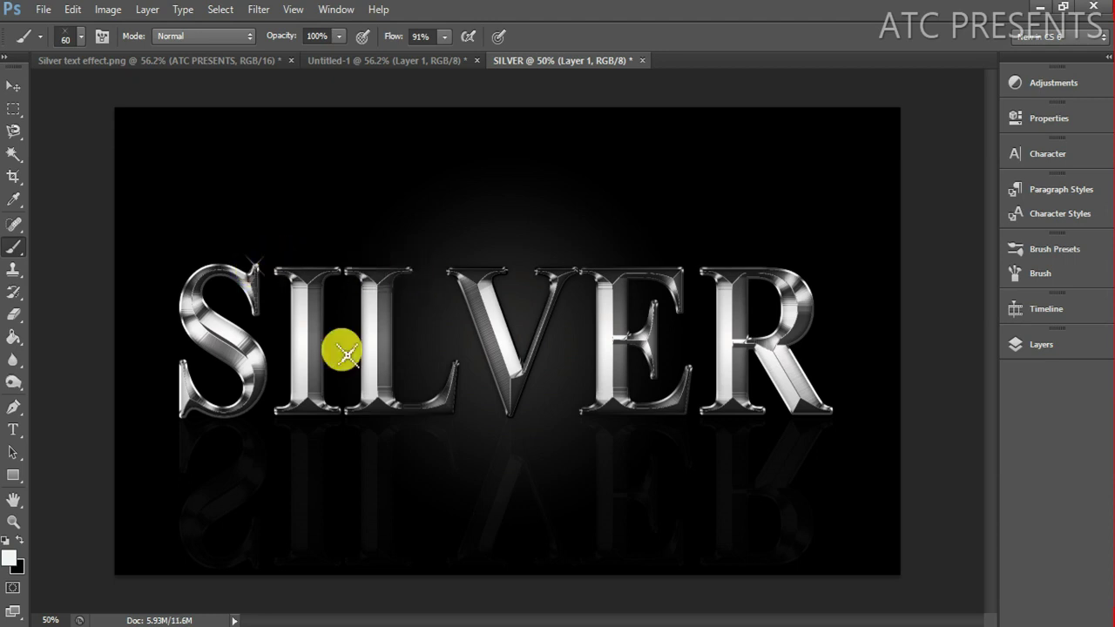
click(187, 367)
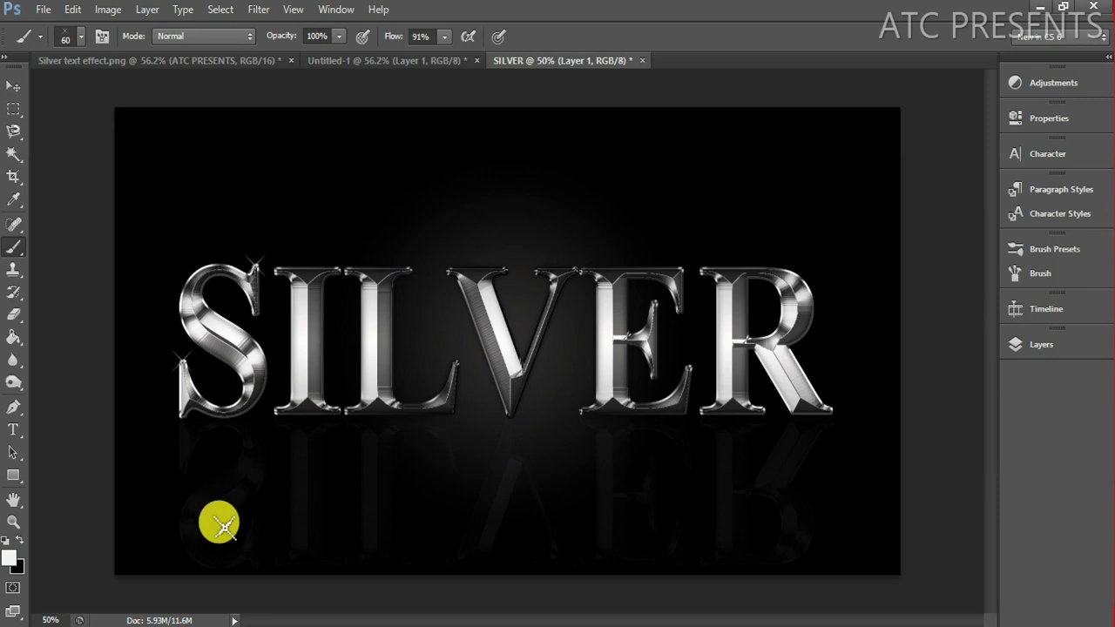
click(413, 265)
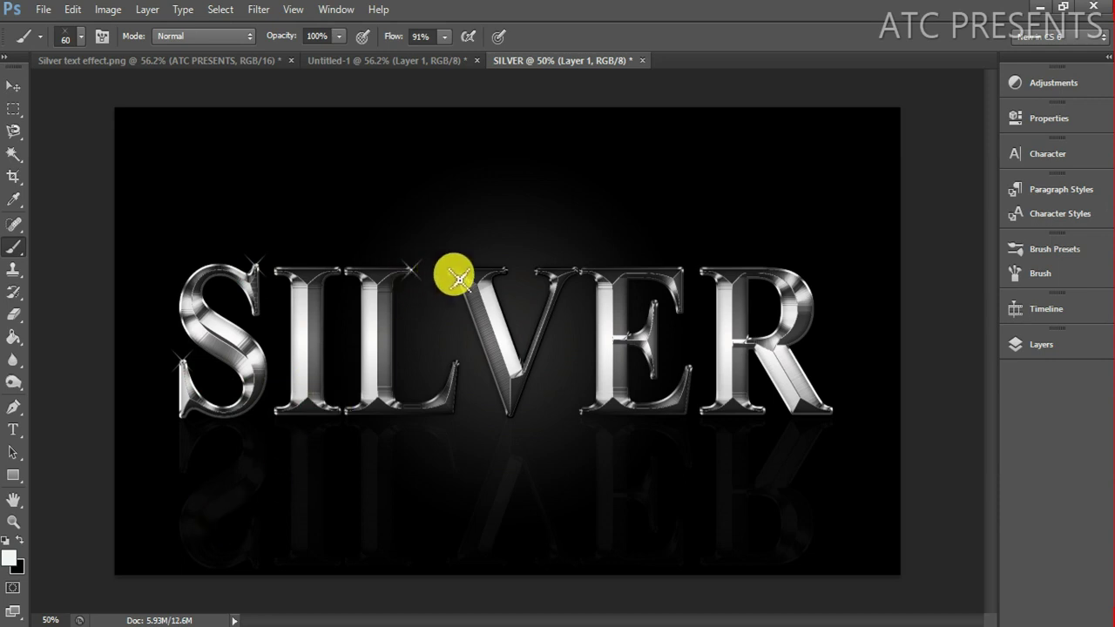
click(504, 264)
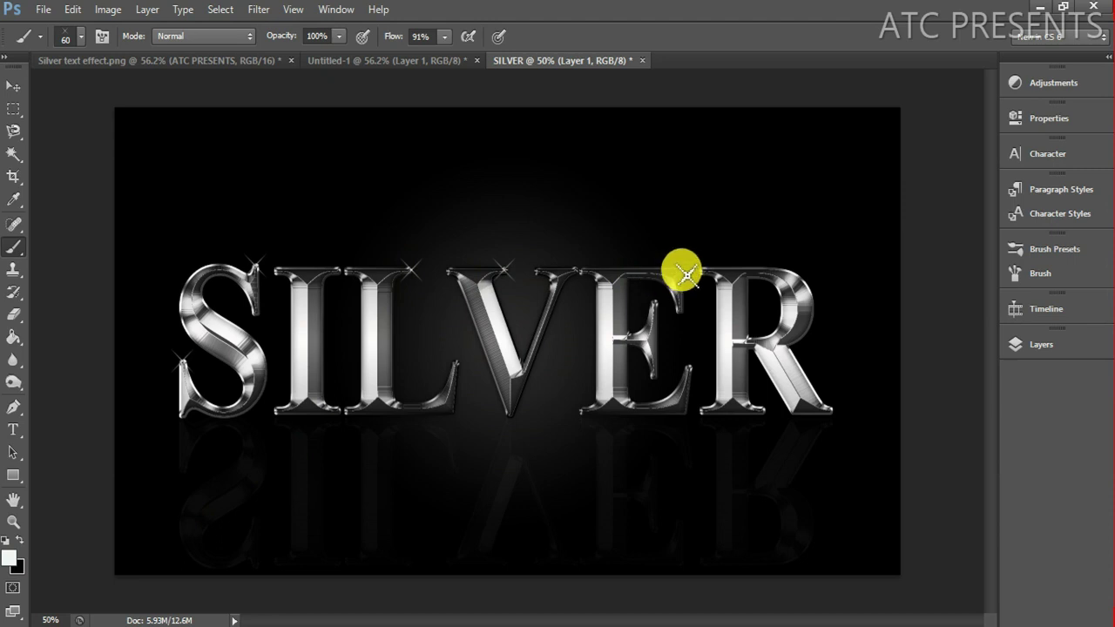
click(687, 273)
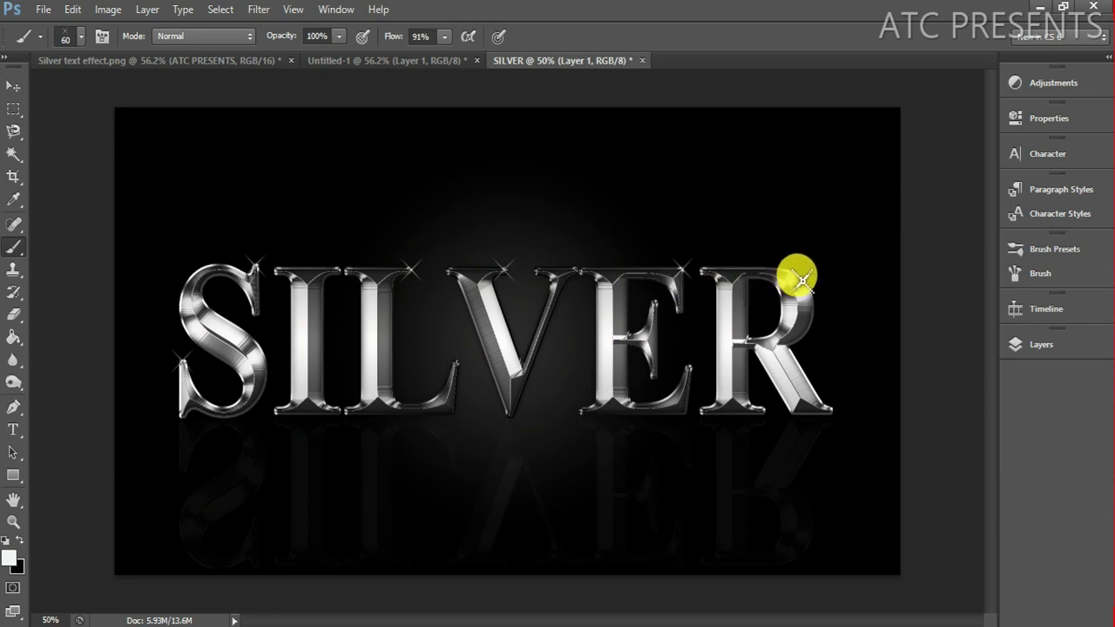
click(795, 268)
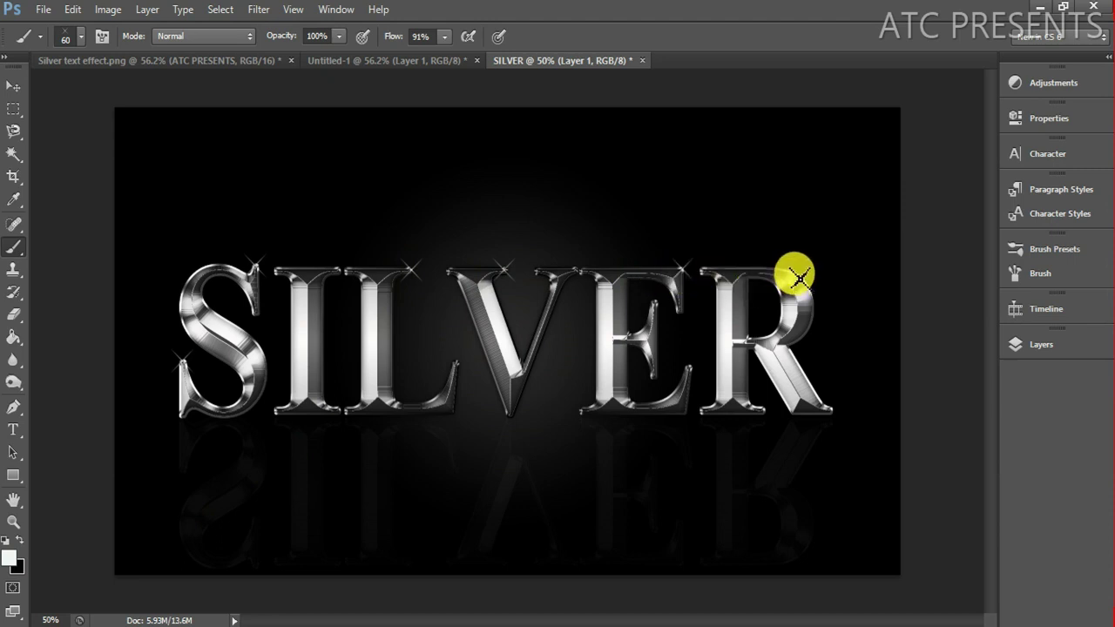
click(833, 412)
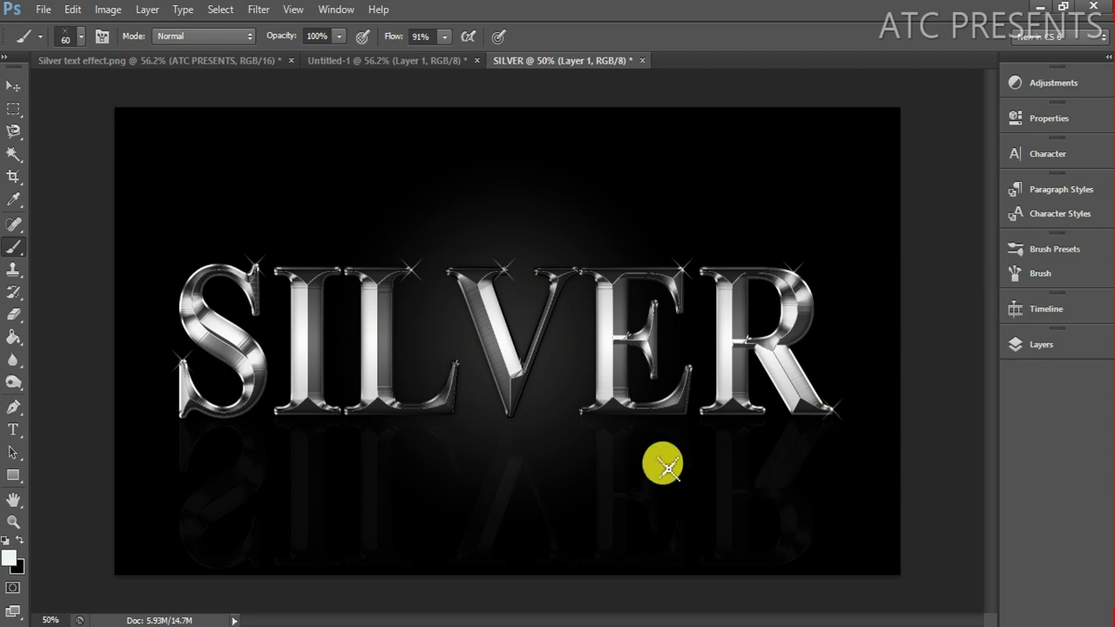
click(690, 370)
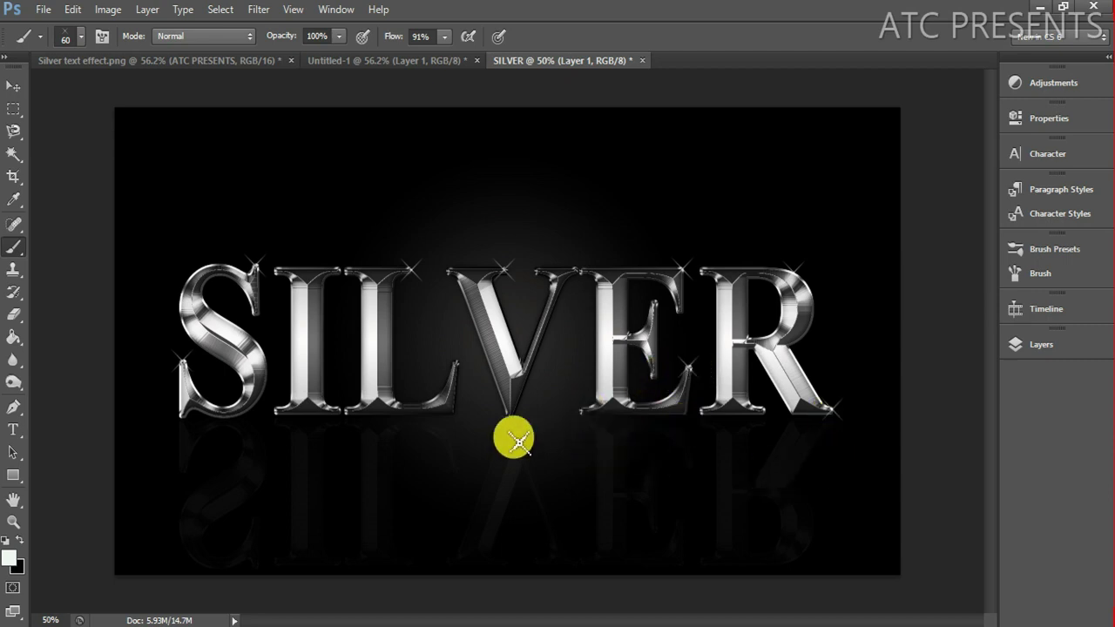
click(458, 367)
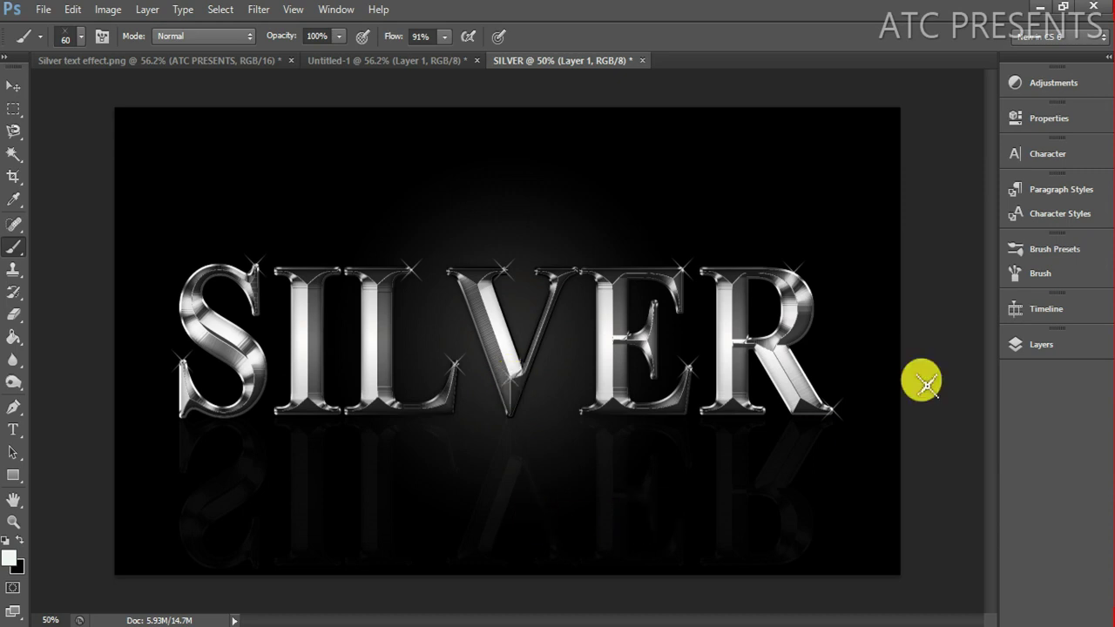
Merge the SILVER copy 2, Layer 1 and SILVER copy layers into one layer.
click(1023, 346)
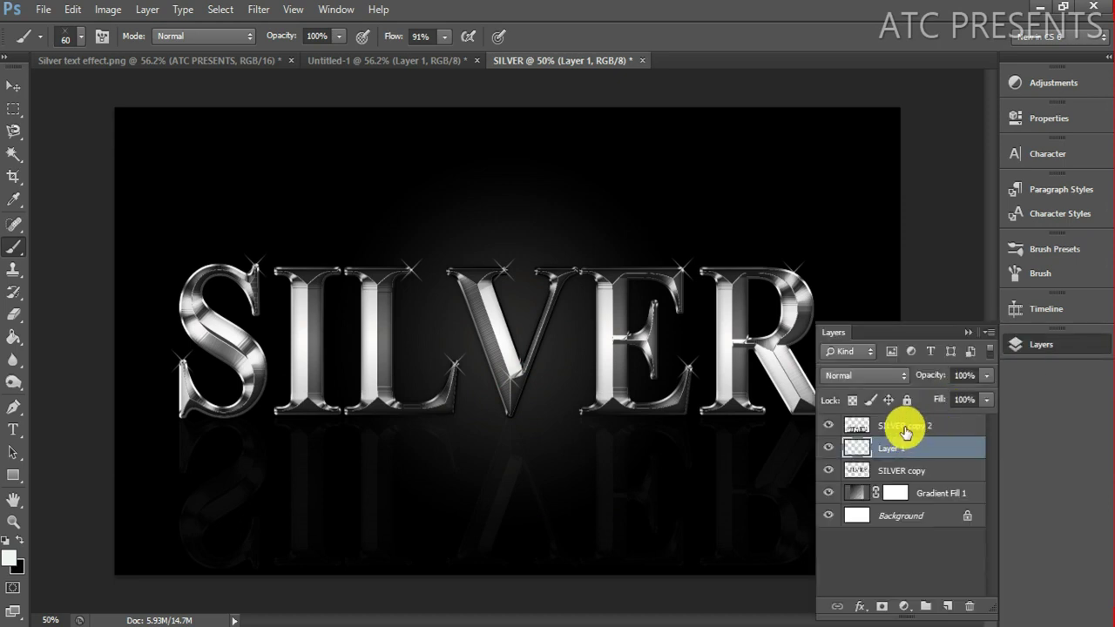
click(906, 431)
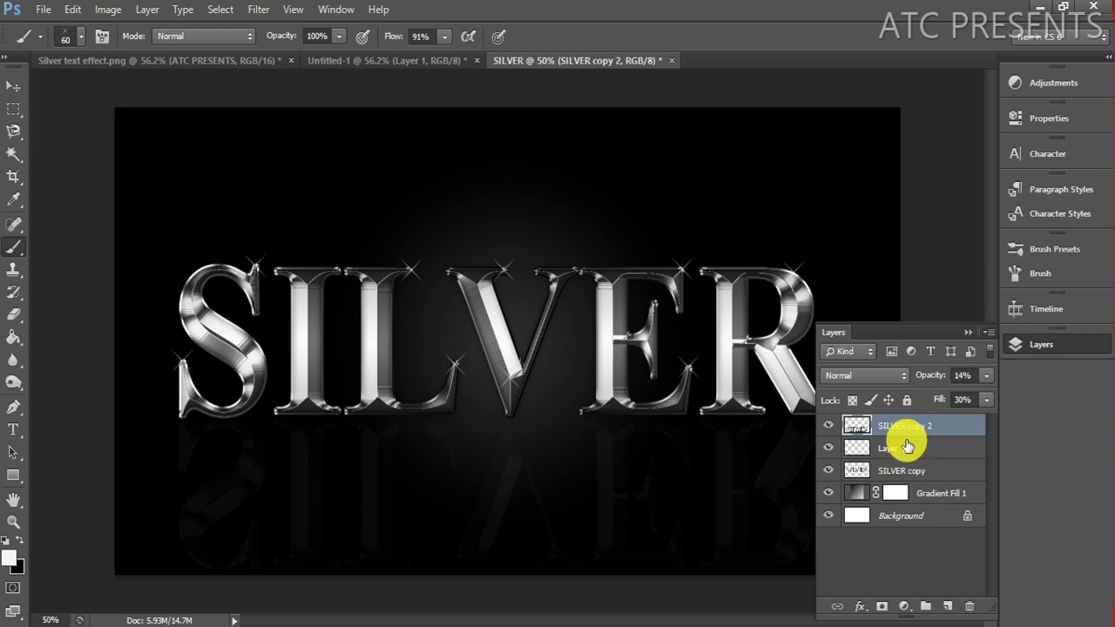
click(906, 447)
shift+click(914, 431)
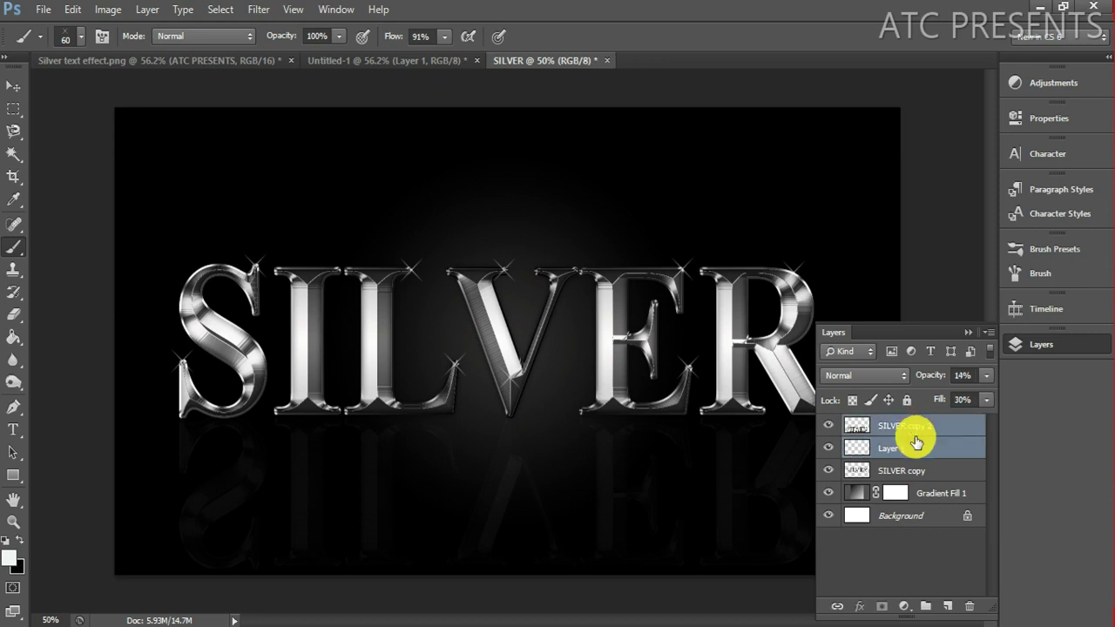
ctrl+click(917, 472)
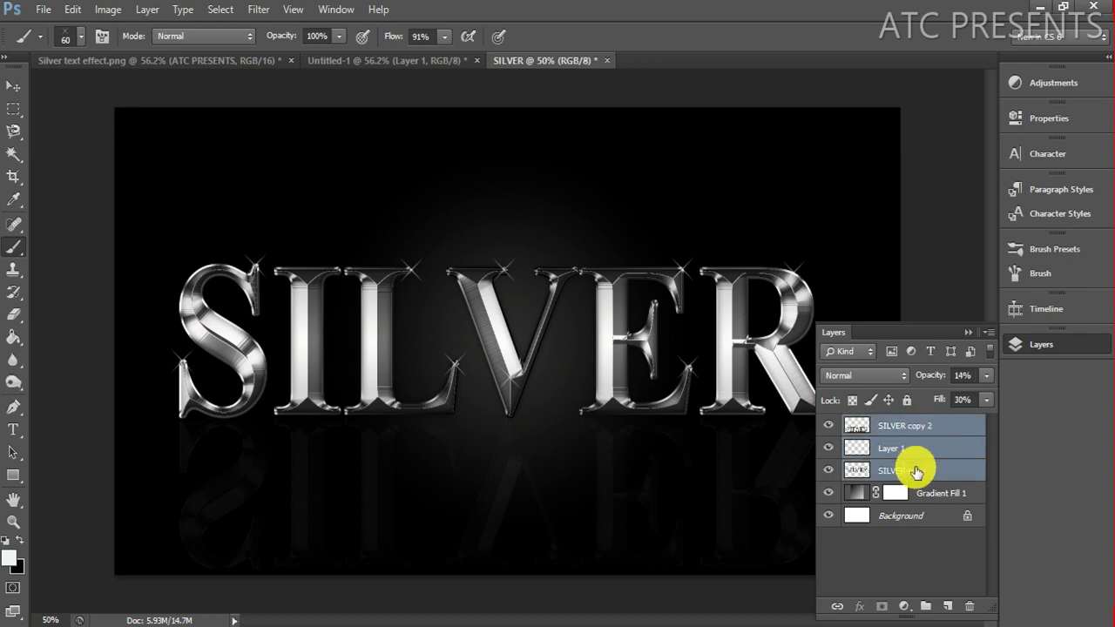
key(ctrl+e)
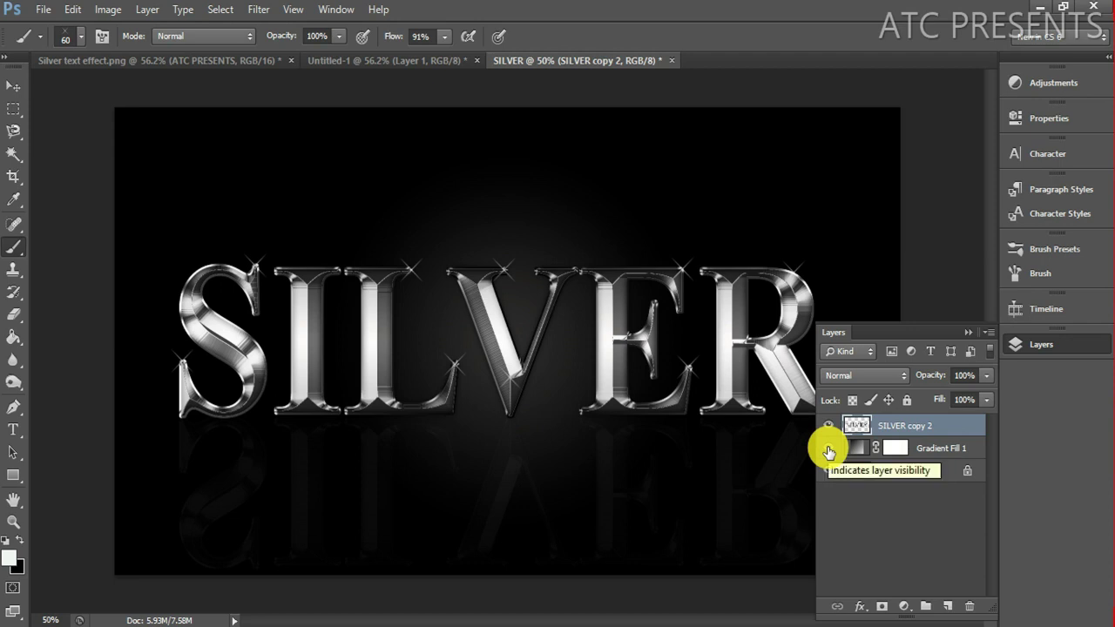
Hide the Gradient Fill 1 layer and delete the white Background layer, leaving the text on transparency.
click(829, 449)
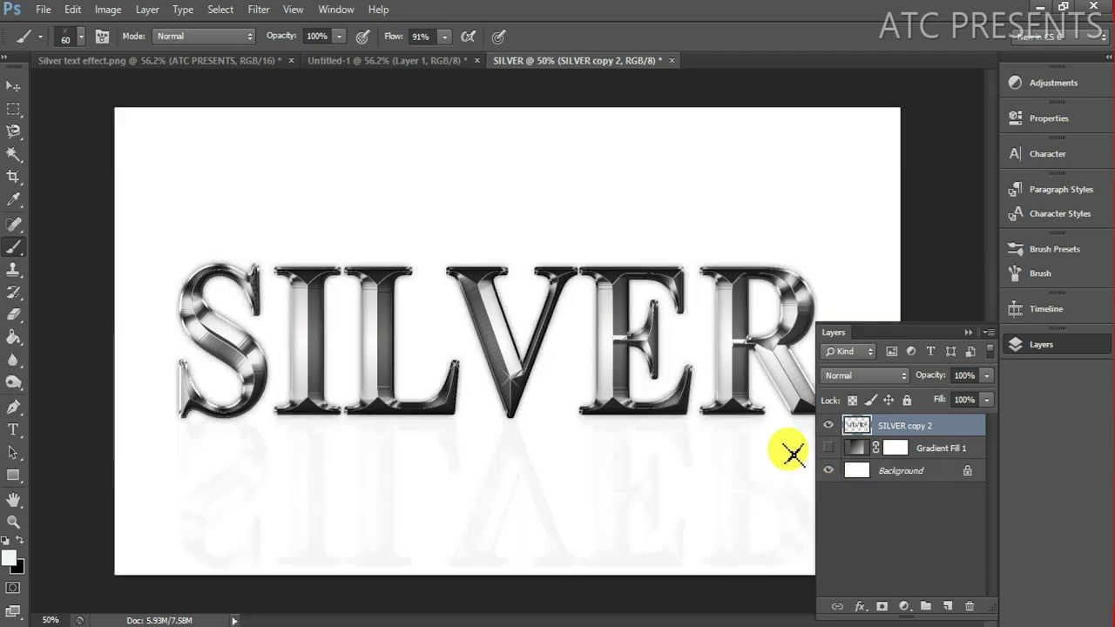
click(897, 474)
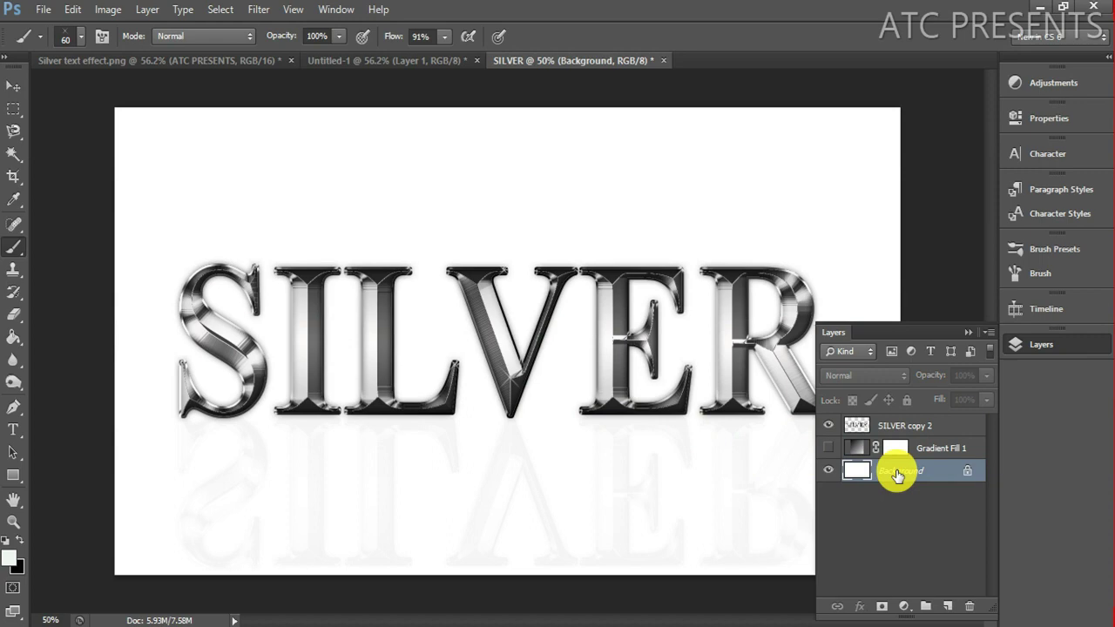
ctrl+click(897, 475)
drag(900, 477, 968, 605)
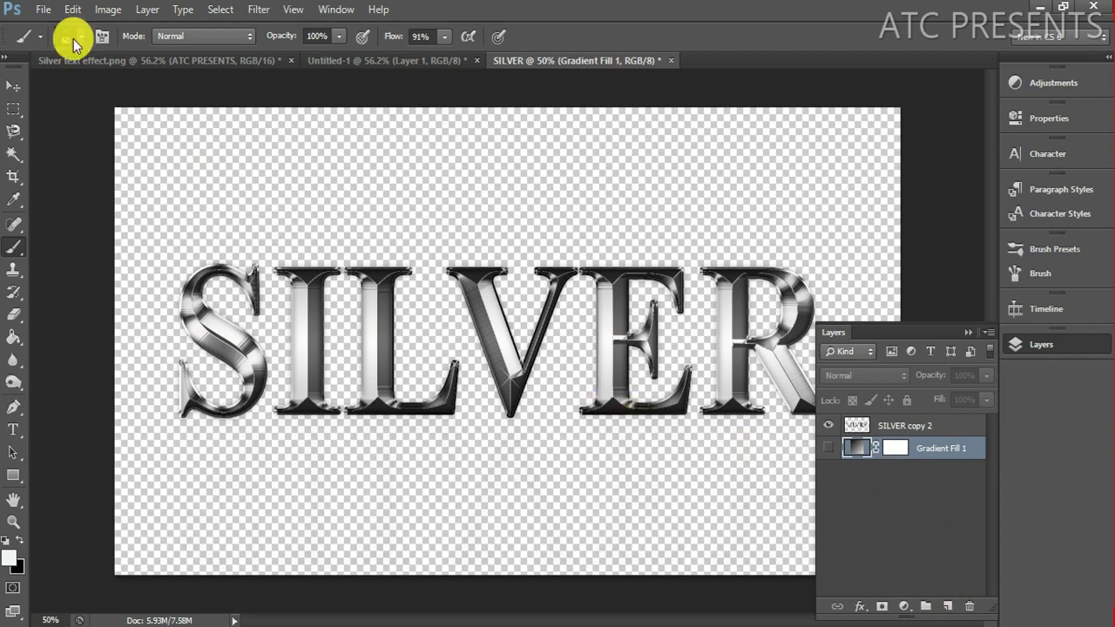
Save a PNG copy named SILVER 05 in the COMP0007 folder with Smallest / Slow compression and no interlacing.
click(41, 10)
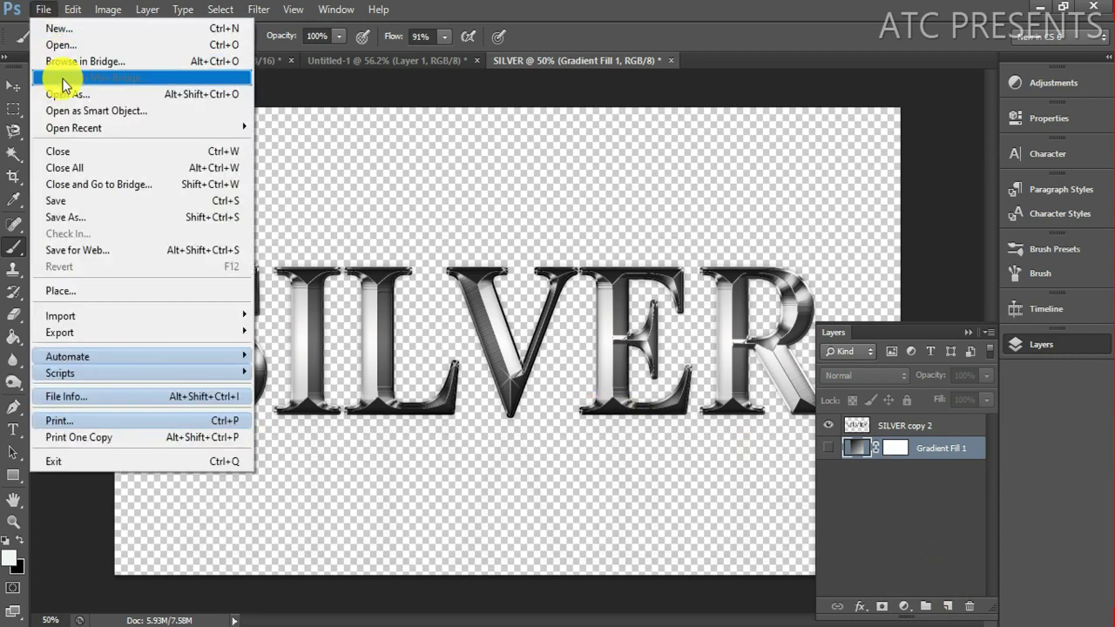
click(75, 217)
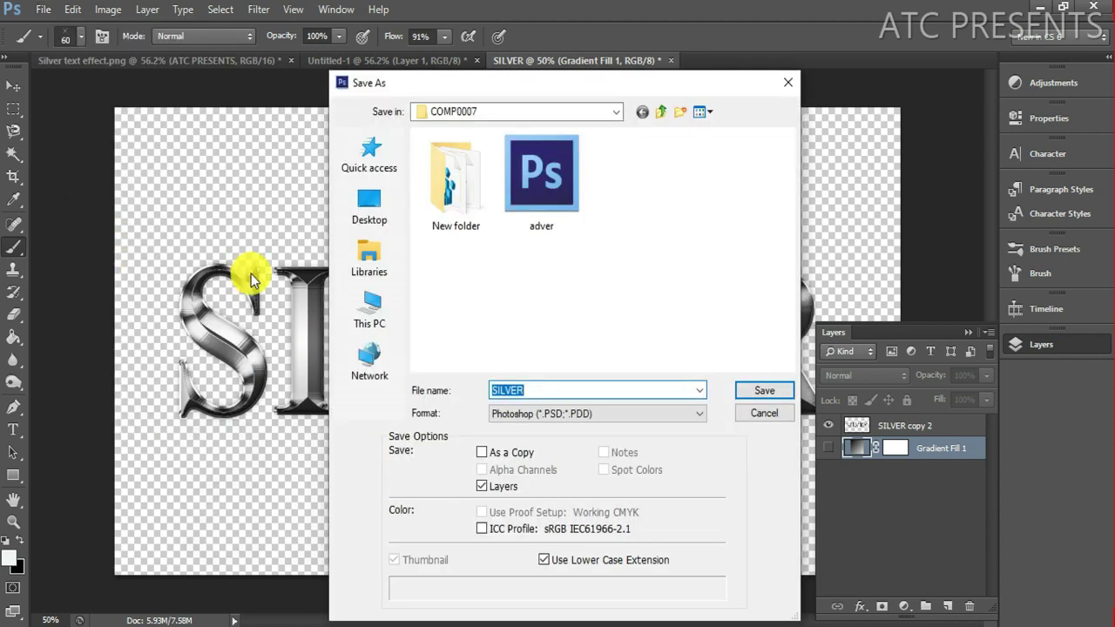
text(SILVER 05)
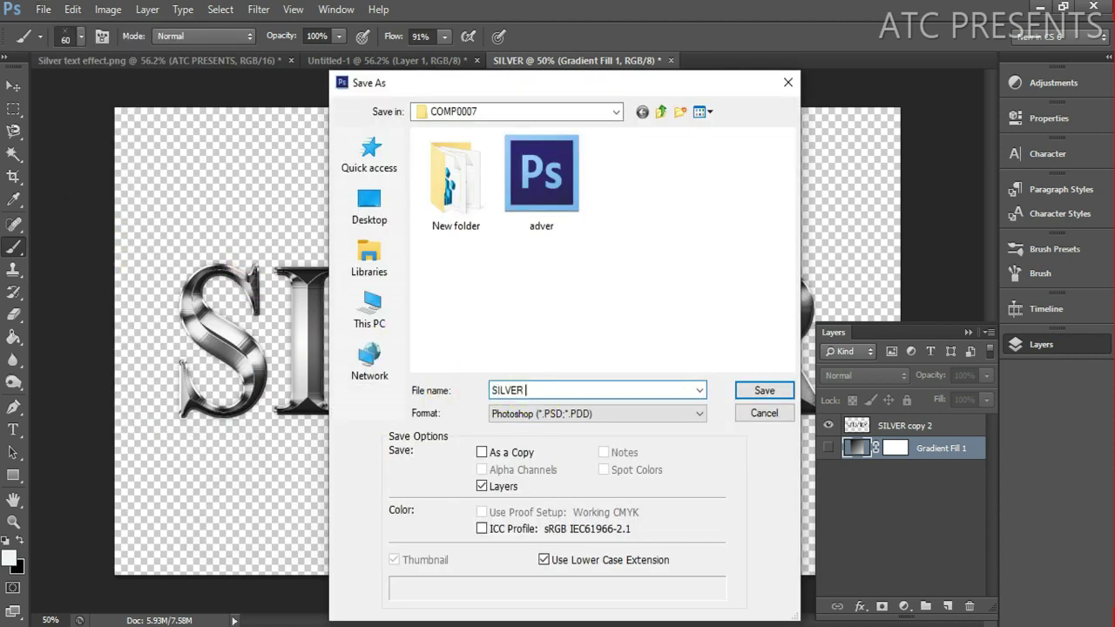
click(700, 414)
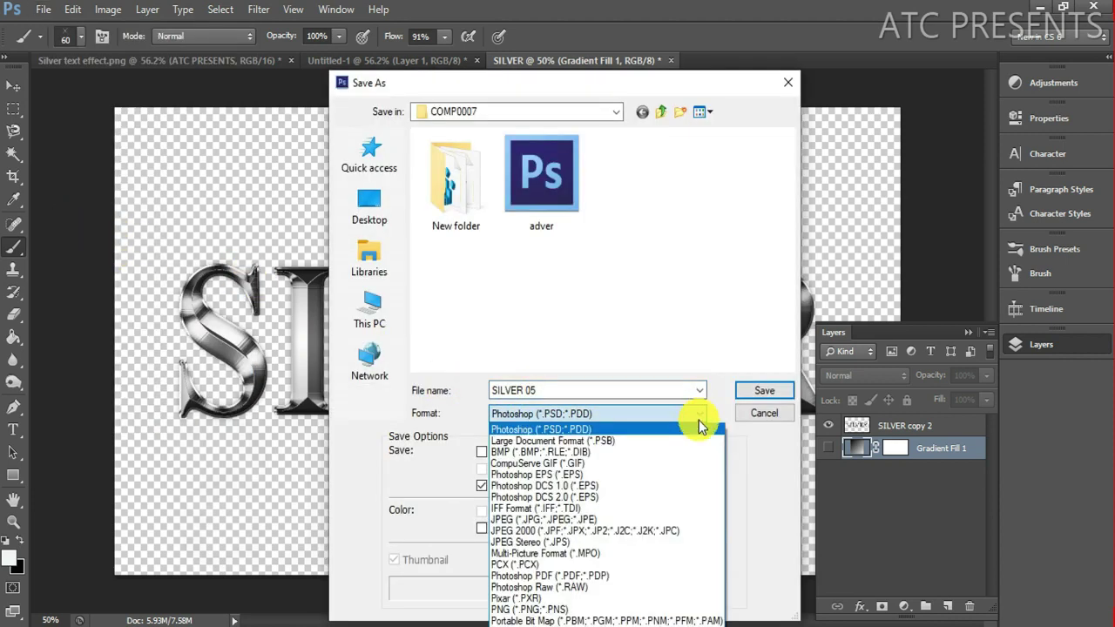
click(632, 610)
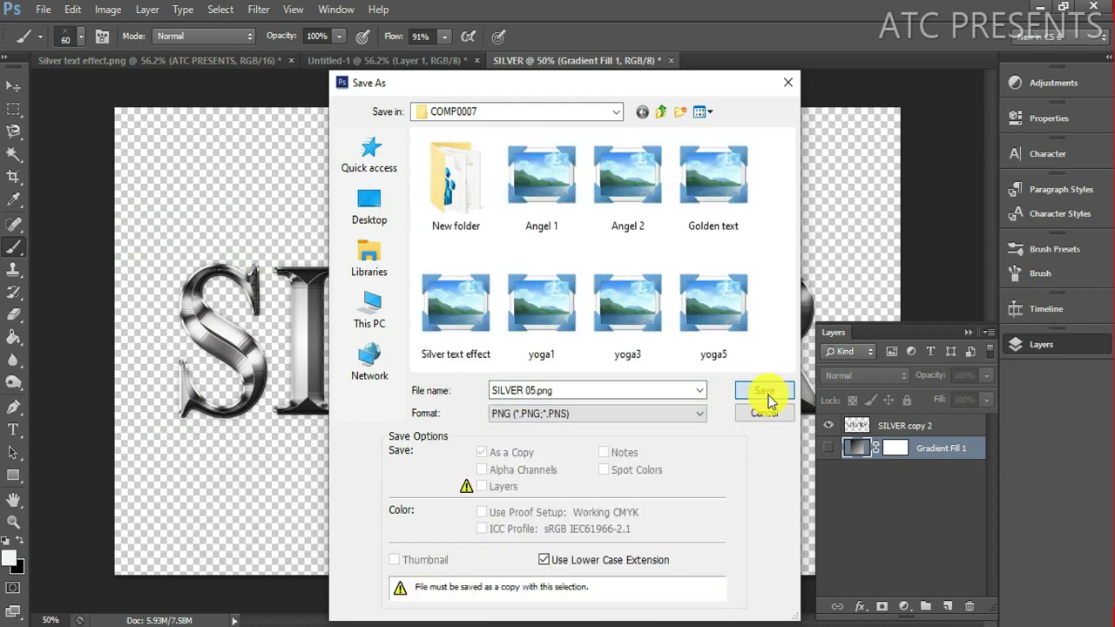
click(767, 394)
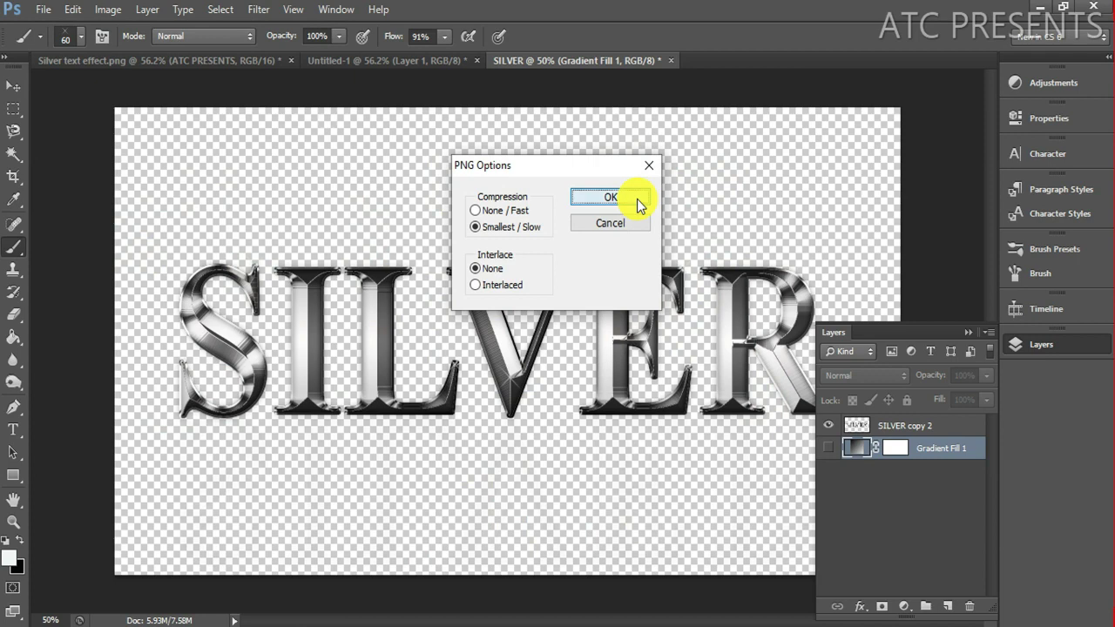
click(610, 198)
Show the Gradient Fill 1 layer again behind the text and collapse the layer list.
click(828, 448)
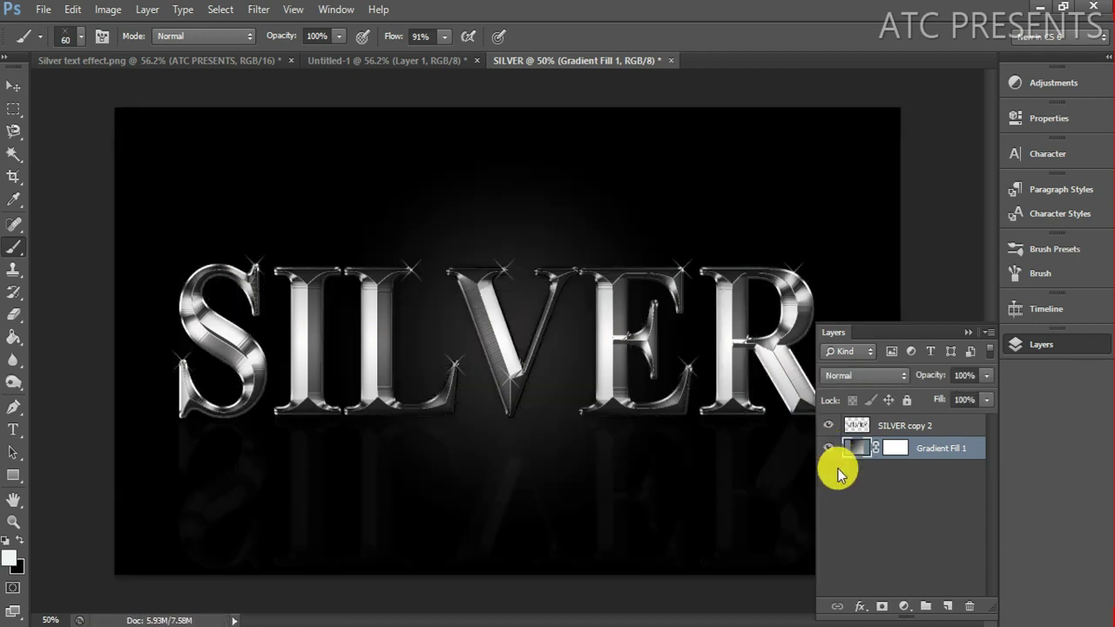
click(969, 333)
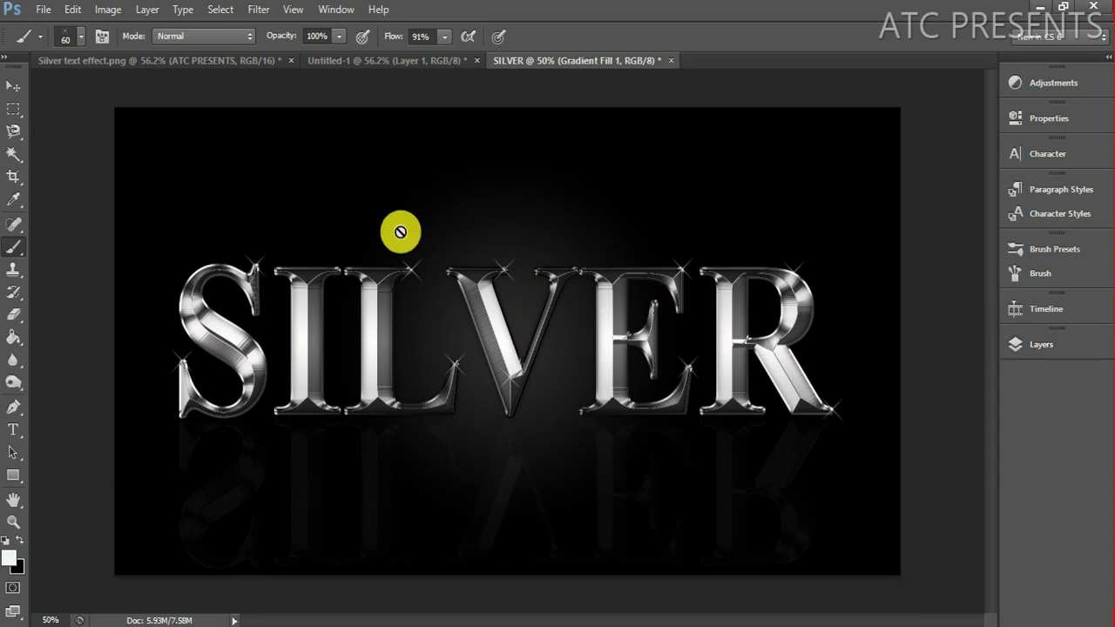
Compare the result with the Silver text effect.png and Untitled-1 documents, and view the SILVER document fitted to the window.
click(101, 63)
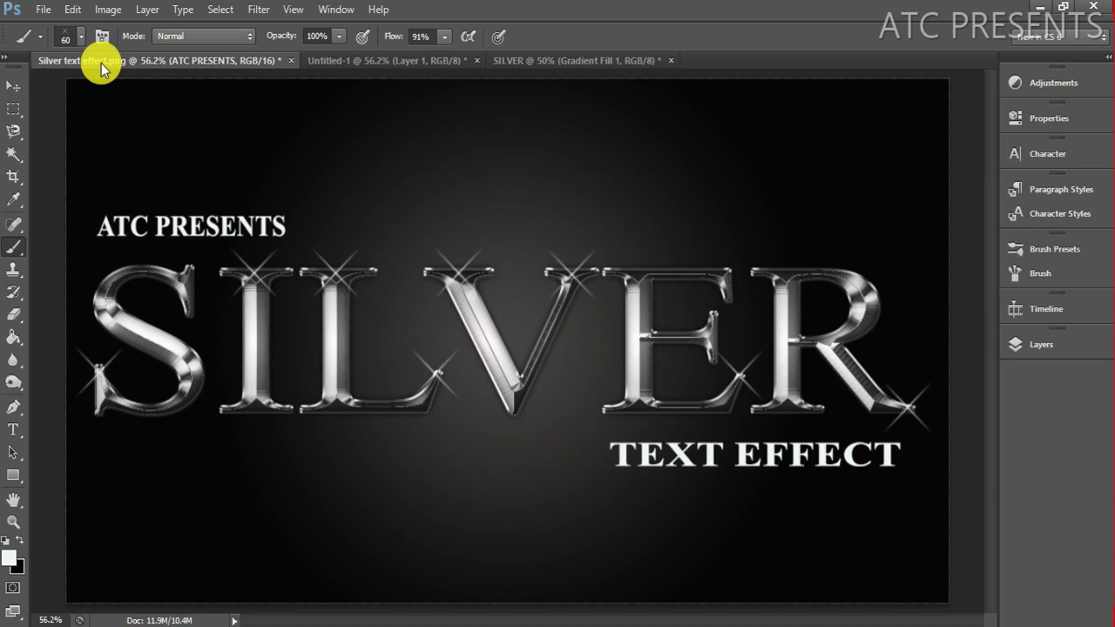
click(353, 61)
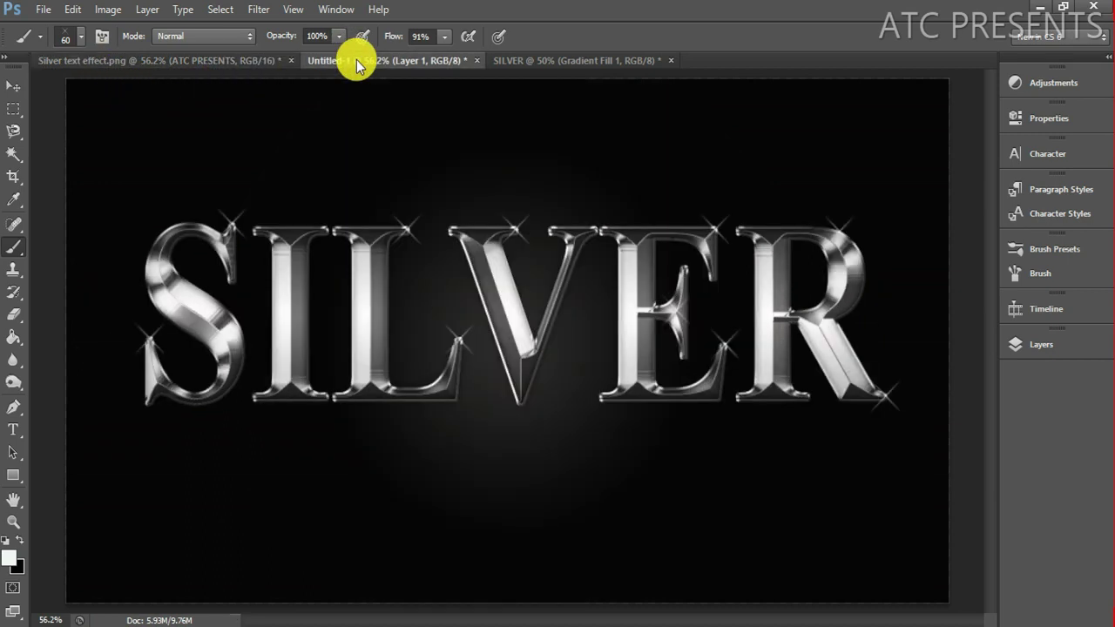
click(537, 61)
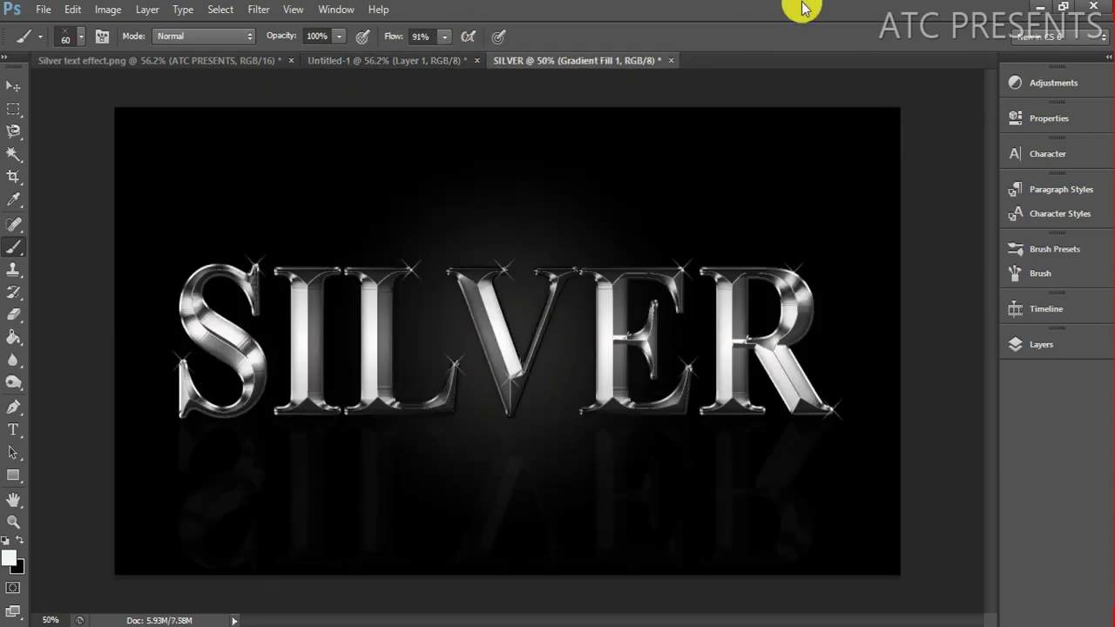
key(ctrl+0)
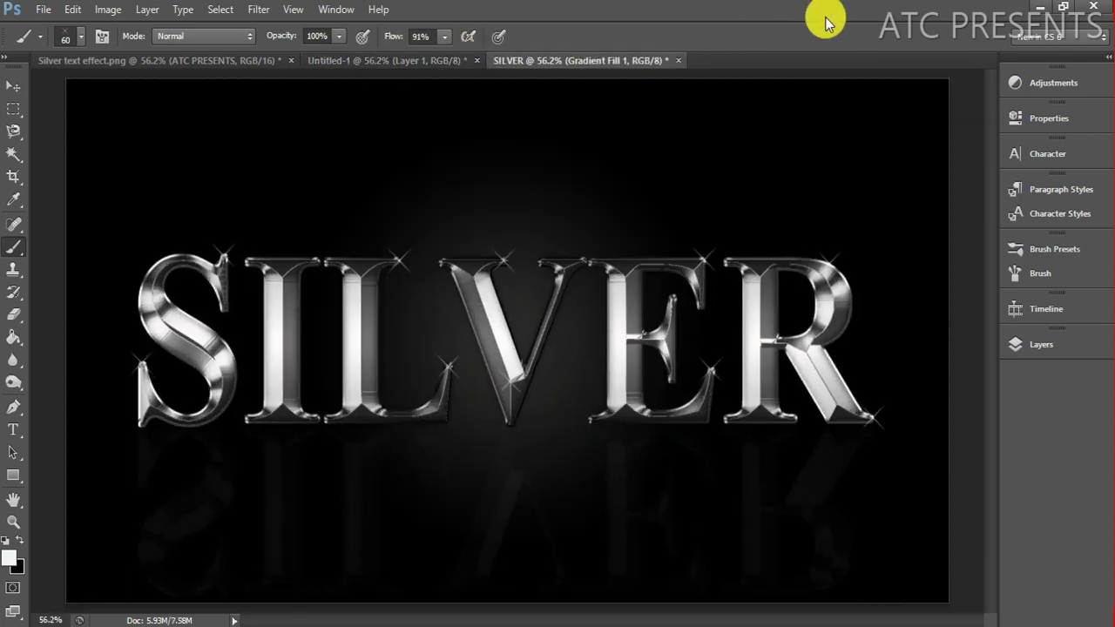